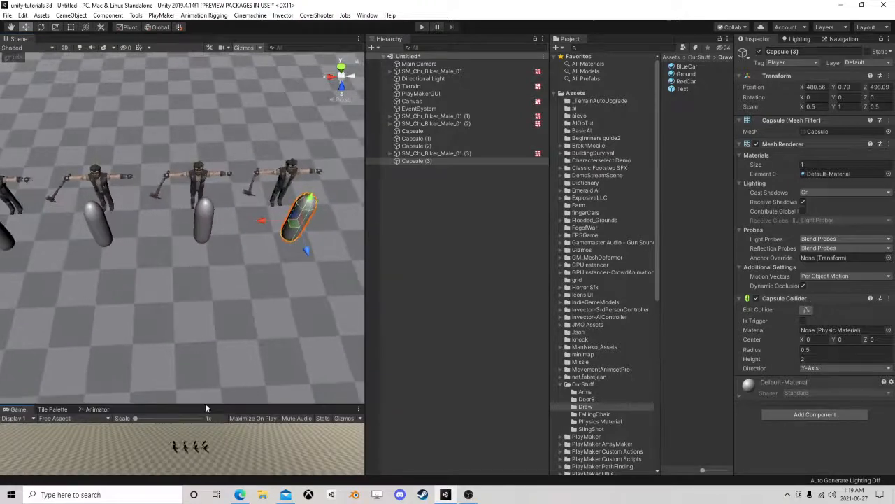
Widen the Scene view and frame the row of biker characters and capsules from the front
{"action": "right_click_drag", "start_coordinate": [210, 315], "coordinate": [371, 265]}
{"action": "left_click_drag", "start_coordinate": [365, 262], "coordinate": [503, 248]}
{"action": "right_click_drag", "start_coordinate": [419, 266], "coordinate": [228, 301]}
{"action": "scroll", "coordinate": [228, 301], "scroll_direction": "up", "scroll_amount": 2}
{"action": "scroll", "coordinate": [227, 301], "scroll_direction": "down", "scroll_amount": 2}
{"action": "left_click_drag", "start_coordinate": [218, 309], "coordinate": [275, 292], "text": "alt"}
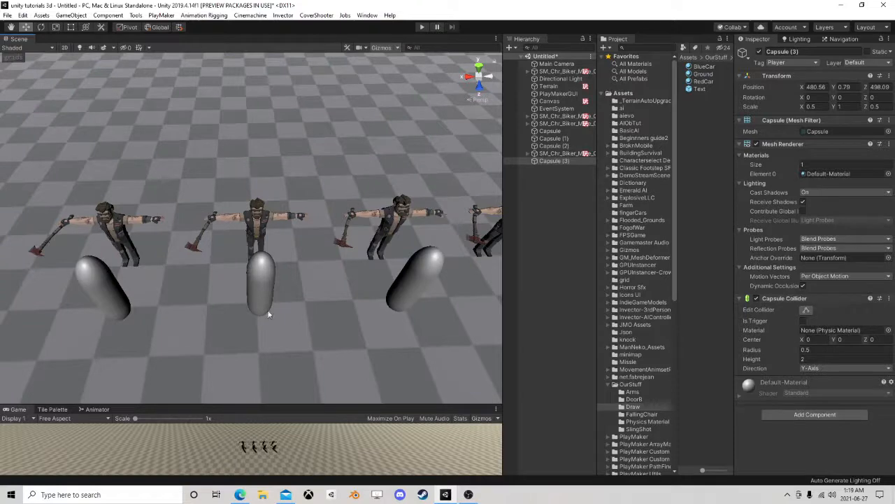
{"action": "left_click", "coordinate": [564, 221]}
{"action": "middle_click_drag", "start_coordinate": [219, 228], "coordinate": [240, 220]}
Widen the Hierarchy and inspect the collider on the fire axe in SM_Chr_Biker_Male_01's right hand
{"action": "left_click", "coordinate": [563, 71]}
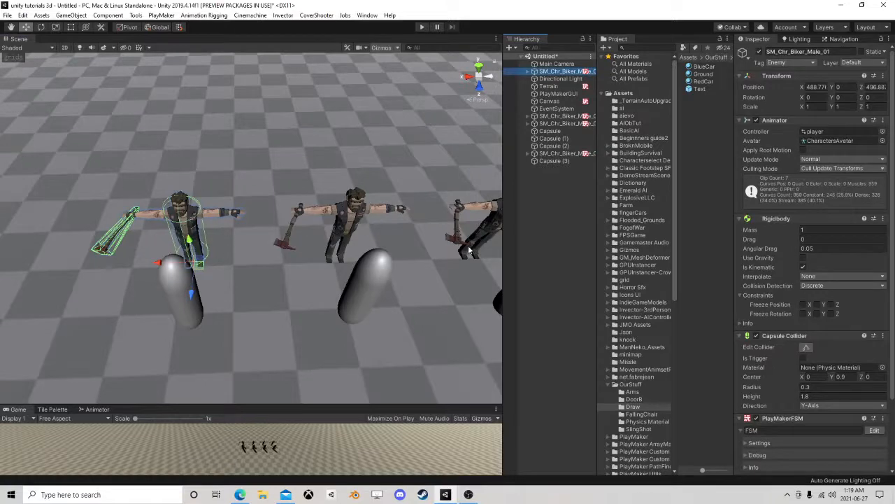
{"action": "left_click", "coordinate": [528, 72], "text": "alt"}
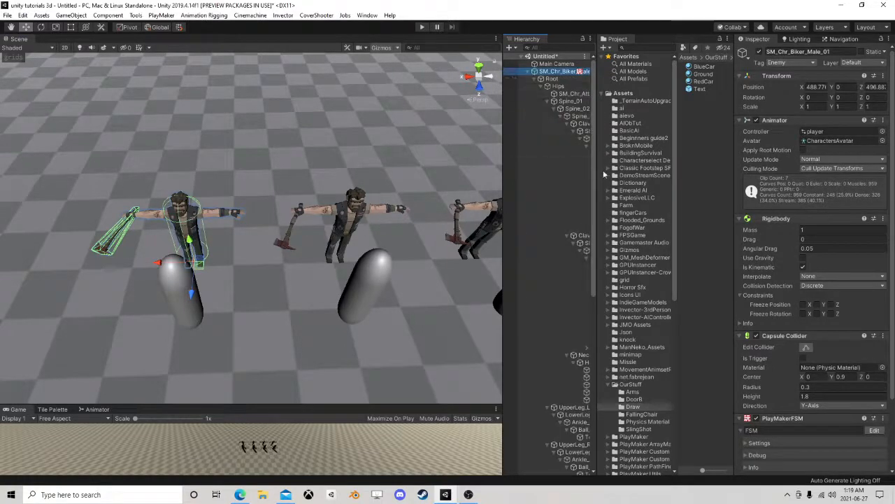
{"action": "left_click_drag", "start_coordinate": [597, 175], "coordinate": [658, 196]}
{"action": "scroll", "coordinate": [611, 203], "scroll_direction": "down", "scroll_amount": 3}
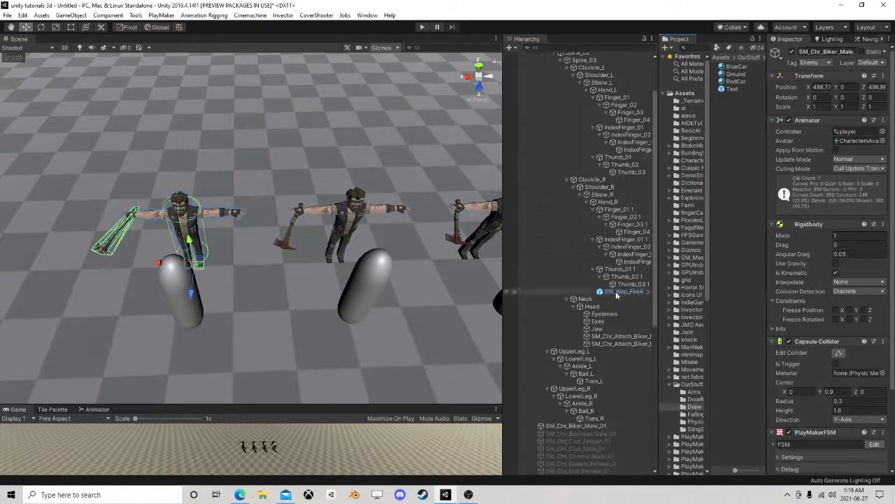
{"action": "left_click", "coordinate": [618, 292]}
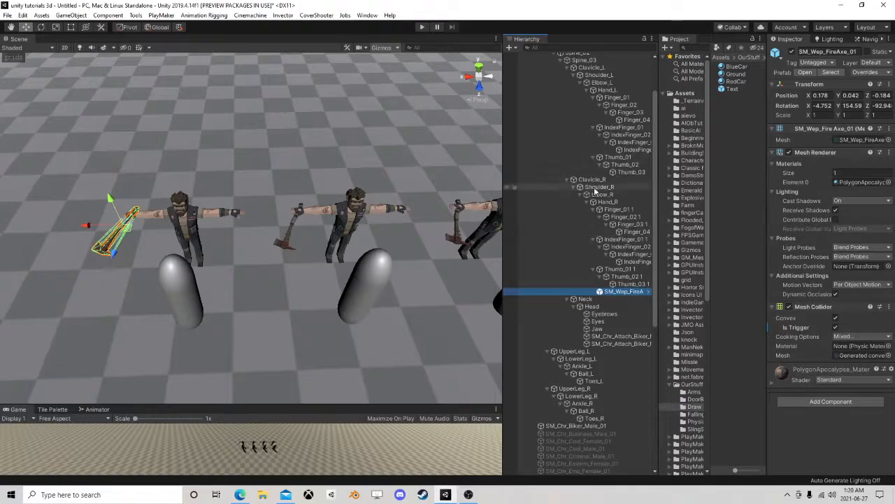
Review the State 1 and State 2 actions in the first PlayMaker FSM of SM_Chr_Biker_Male_01
{"action": "scroll", "coordinate": [601, 183], "scroll_direction": "up", "scroll_amount": 3}
{"action": "left_click", "coordinate": [535, 71]}
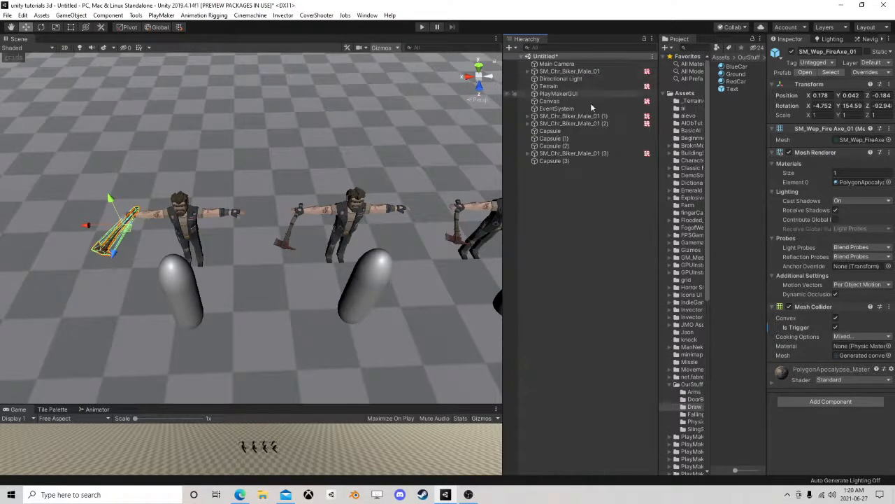
{"action": "left_click", "coordinate": [568, 71]}
{"action": "scroll", "coordinate": [783, 277], "scroll_direction": "down", "scroll_amount": 3}
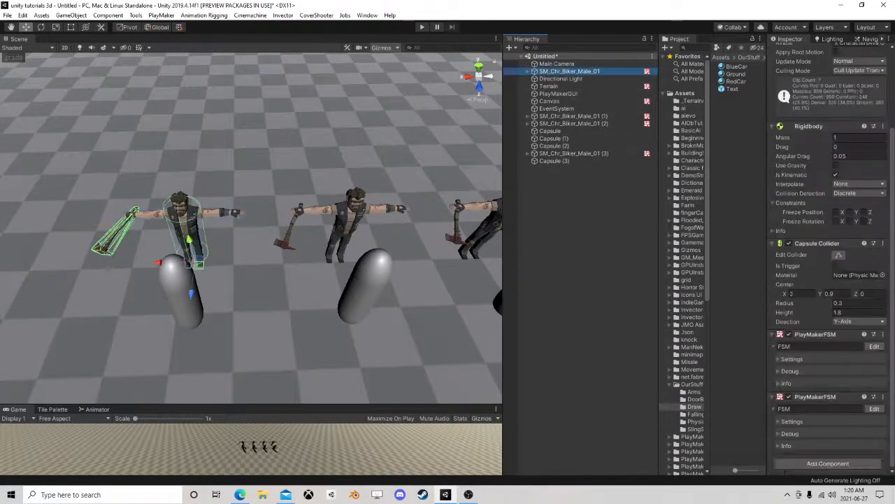
{"action": "left_click", "coordinate": [873, 346]}
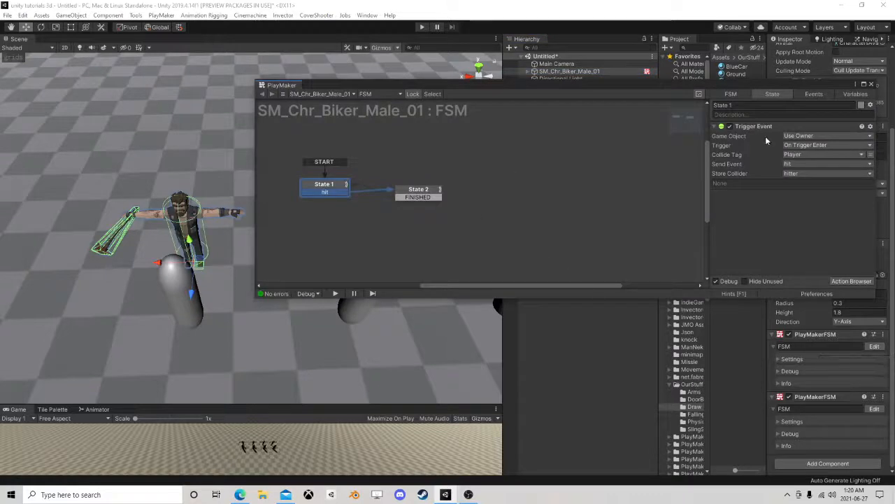
{"action": "left_click", "coordinate": [416, 195]}
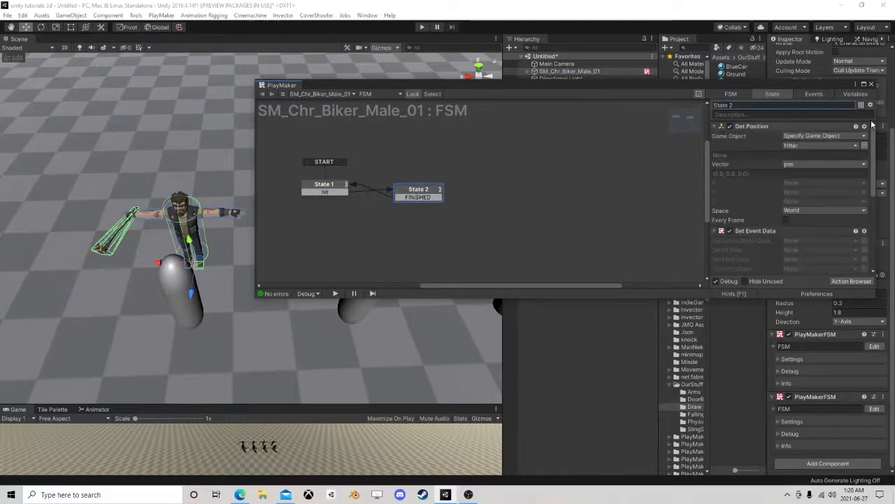
{"action": "scroll", "coordinate": [795, 217], "scroll_direction": "down", "scroll_amount": 3}
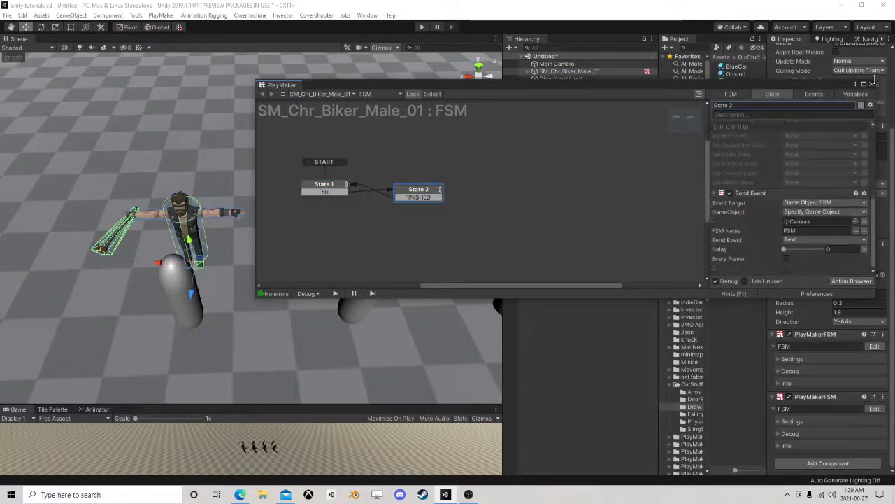
{"action": "left_click", "coordinate": [872, 84]}
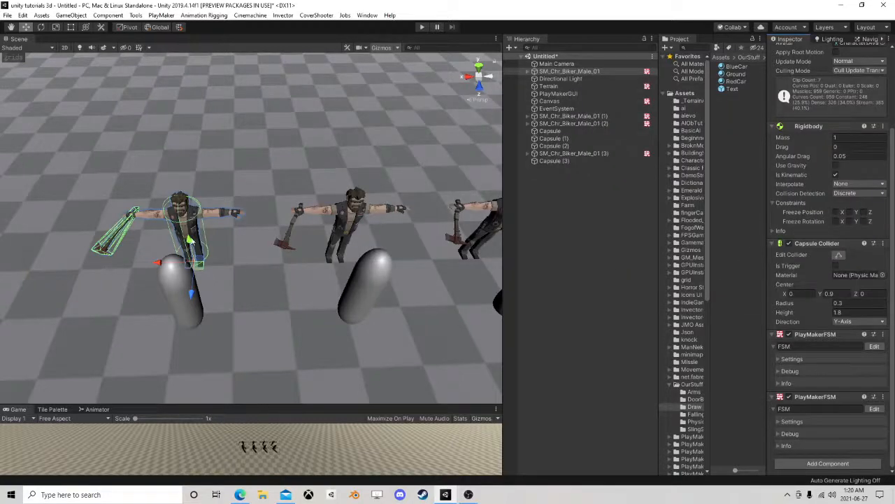
Inspect the Box Collider on the fire axe held by SM_Chr_Biker_Male_01 (1), viewing its extents from several angles
{"action": "left_click", "coordinate": [572, 115]}
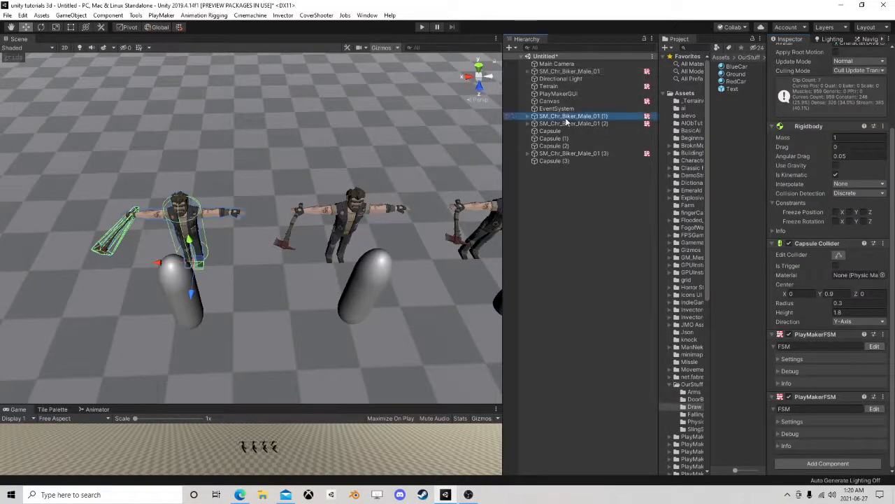
{"action": "middle_click_drag", "start_coordinate": [455, 203], "coordinate": [354, 218]}
{"action": "key", "text": "f"}
{"action": "scroll", "coordinate": [354, 201], "scroll_direction": "up", "scroll_amount": 3}
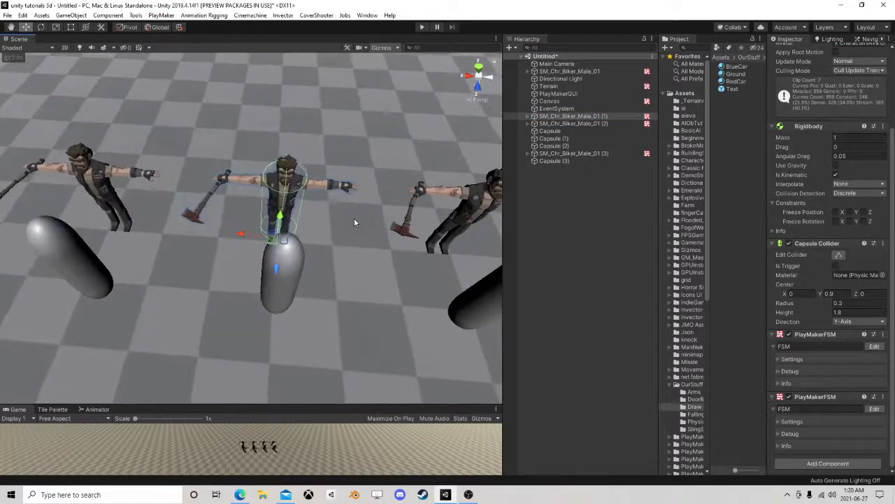
{"action": "left_click", "coordinate": [527, 116], "text": "alt"}
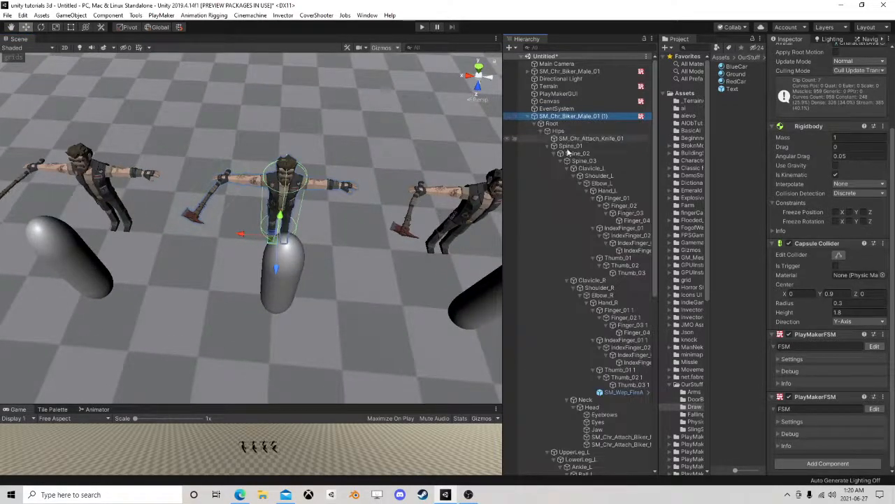
{"action": "scroll", "coordinate": [617, 311], "scroll_direction": "down", "scroll_amount": 5}
{"action": "left_click", "coordinate": [619, 309]}
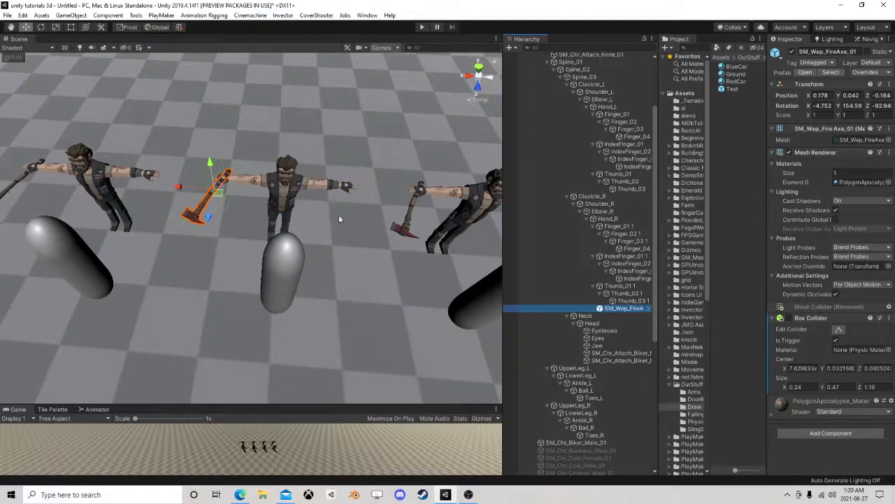
{"action": "right_click_drag", "start_coordinate": [187, 231], "coordinate": [220, 212]}
{"action": "scroll", "coordinate": [220, 212], "scroll_direction": "up", "scroll_amount": 3}
{"action": "middle_click_drag", "start_coordinate": [220, 212], "coordinate": [253, 194]}
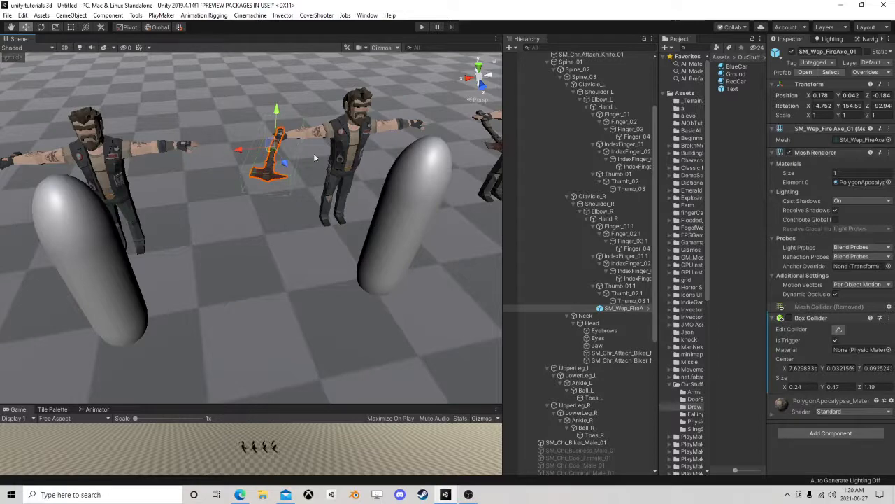
{"action": "right_click_drag", "start_coordinate": [313, 153], "coordinate": [296, 203]}
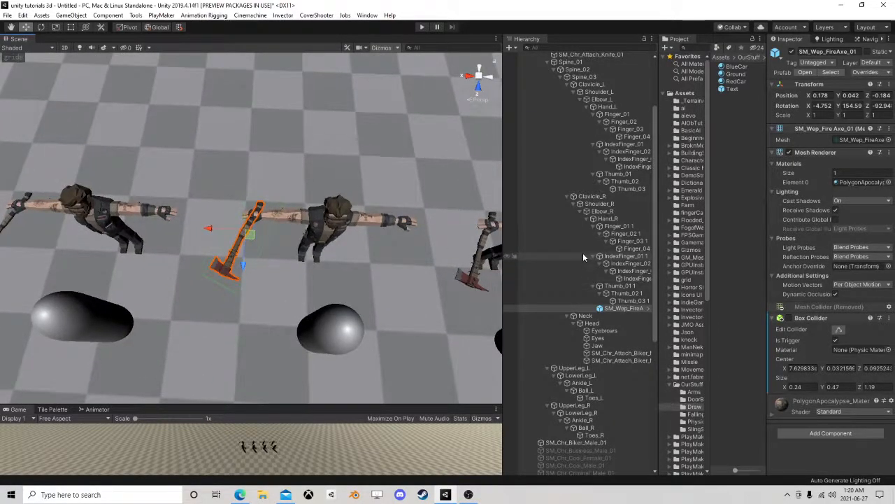
Review State 2 and State 3 in the second PlayMaker FSM of SM_Chr_Biker_Male_01 (1)
{"action": "scroll", "coordinate": [582, 256], "scroll_direction": "up", "scroll_amount": 5}
{"action": "left_click", "coordinate": [535, 116]}
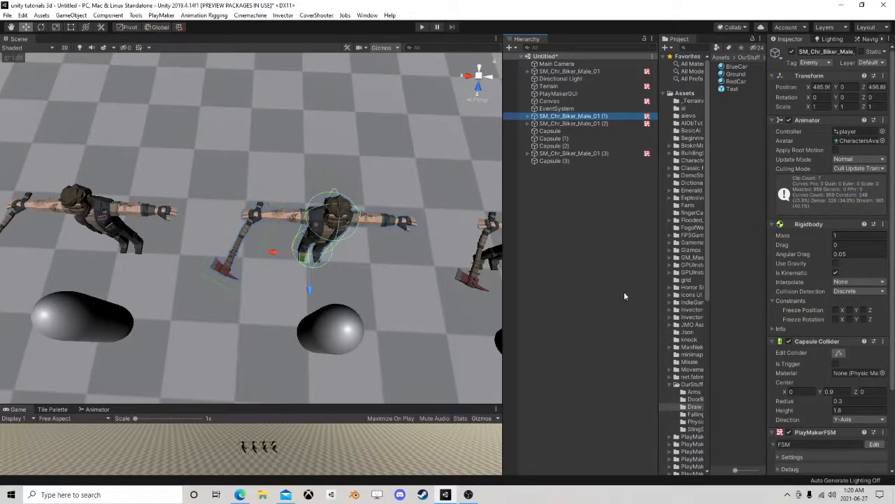
{"action": "scroll", "coordinate": [814, 350], "scroll_direction": "down", "scroll_amount": 3}
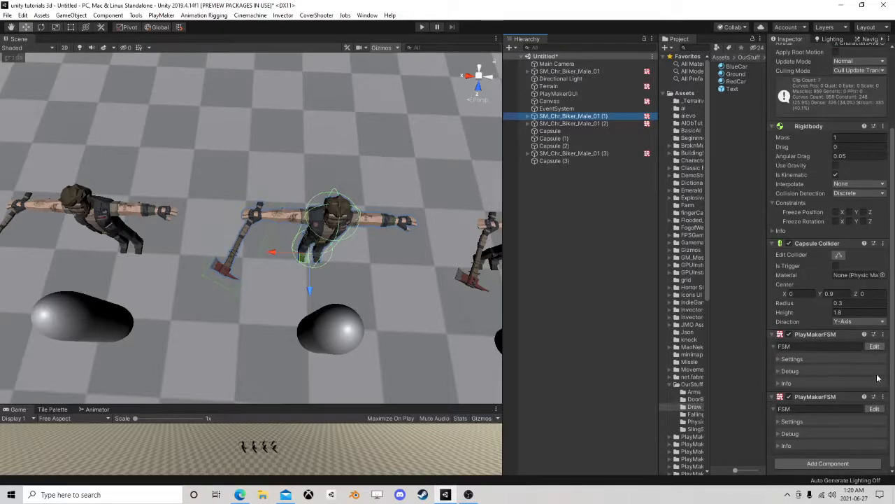
{"action": "left_click", "coordinate": [874, 409]}
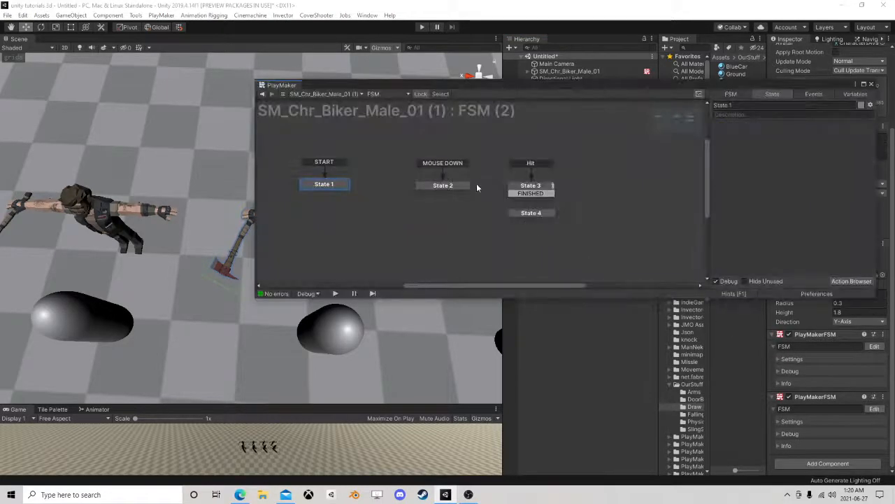
{"action": "left_click", "coordinate": [433, 185]}
{"action": "left_click", "coordinate": [546, 190]}
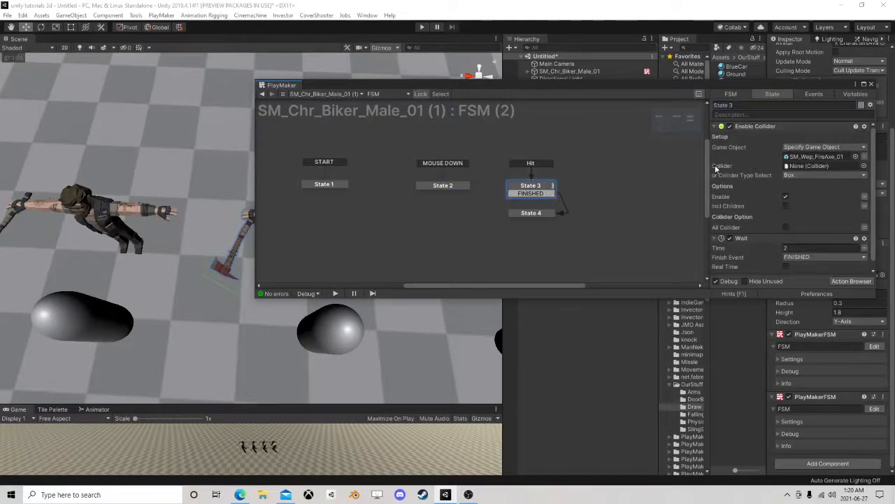
{"action": "scroll", "coordinate": [743, 208], "scroll_direction": "down", "scroll_amount": 1}
{"action": "left_click", "coordinate": [866, 85]}
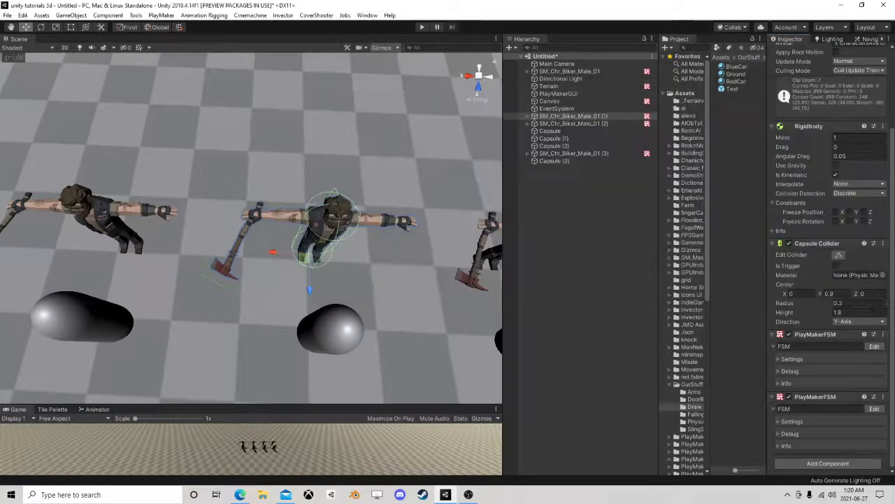
Review the State 2 actions in the first PlayMaker FSM of SM_Chr_Biker_Male_01 (1), including Enable Collider and Set Event Data
{"action": "left_click", "coordinate": [877, 348]}
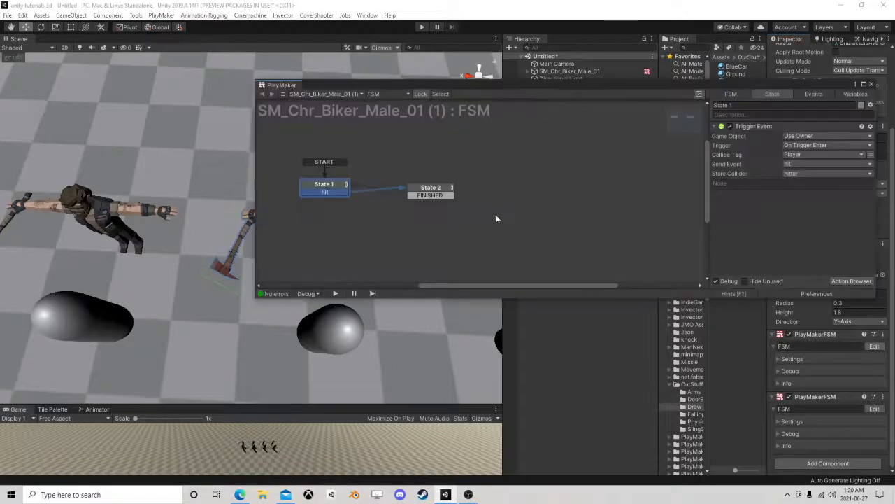
{"action": "left_click", "coordinate": [423, 189]}
{"action": "left_click_drag", "start_coordinate": [350, 189], "coordinate": [426, 197]}
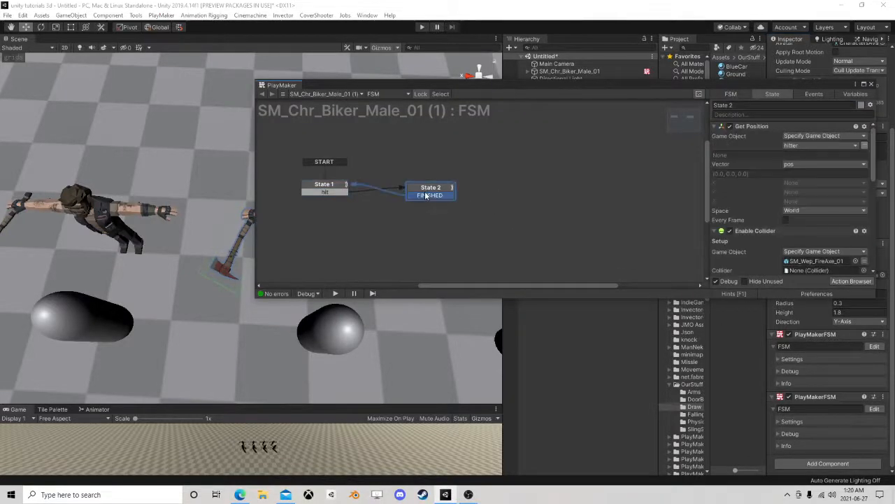
{"action": "scroll", "coordinate": [769, 199], "scroll_direction": "down", "scroll_amount": 2}
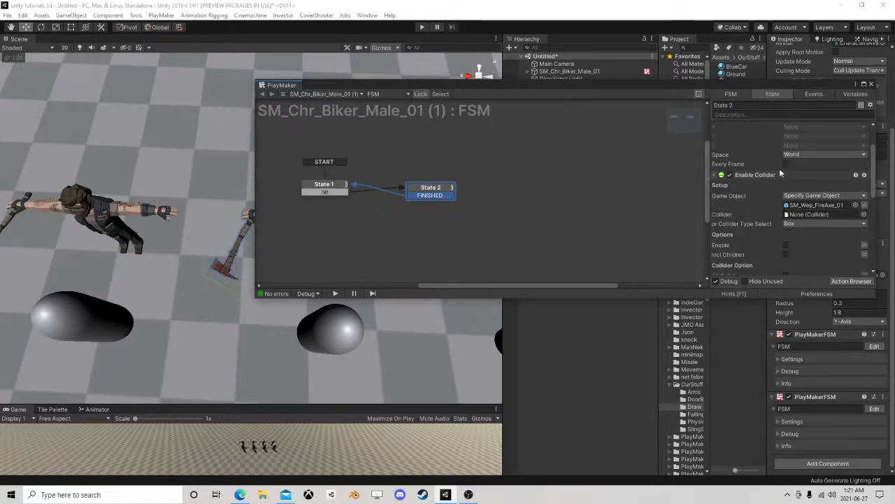
{"action": "scroll", "coordinate": [738, 231], "scroll_direction": "down", "scroll_amount": 4}
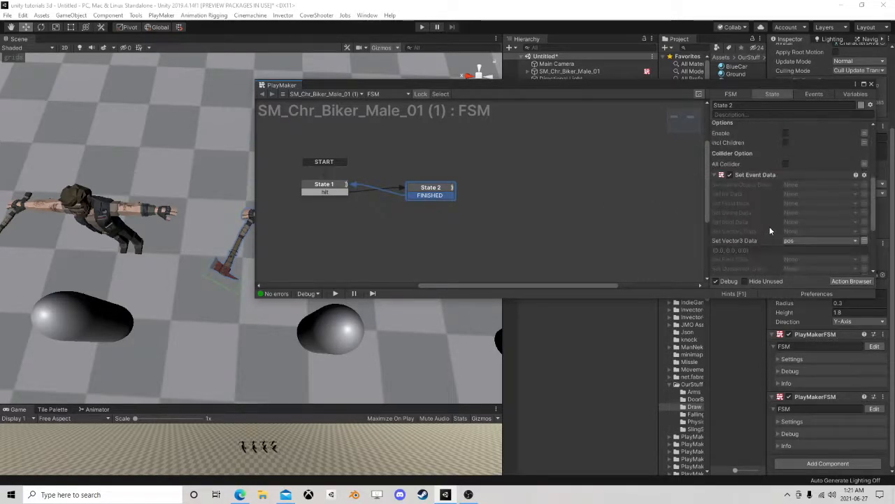
{"action": "left_click", "coordinate": [871, 84]}
Remove the Box Collider component from the fire axe in the right hand of SM_Chr_Biker_Male_01 (2)
{"action": "middle_click_drag", "start_coordinate": [388, 197], "coordinate": [285, 210]}
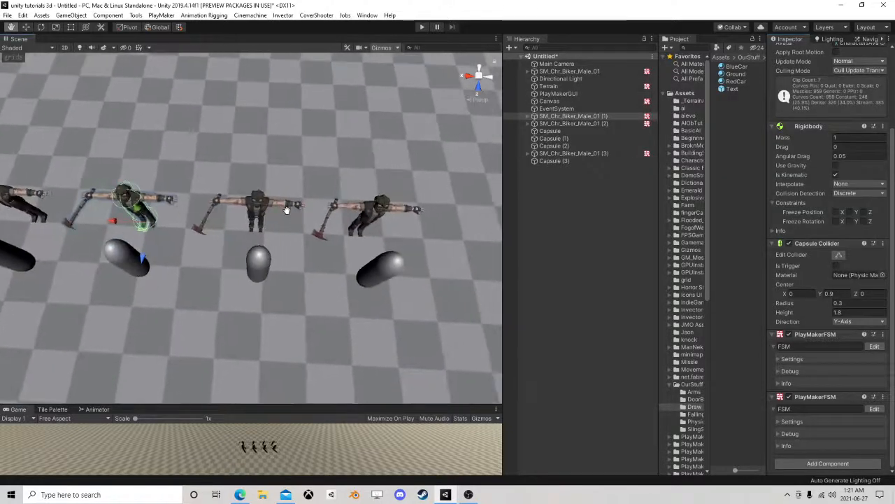
{"action": "scroll", "coordinate": [287, 207], "scroll_direction": "up", "scroll_amount": 5}
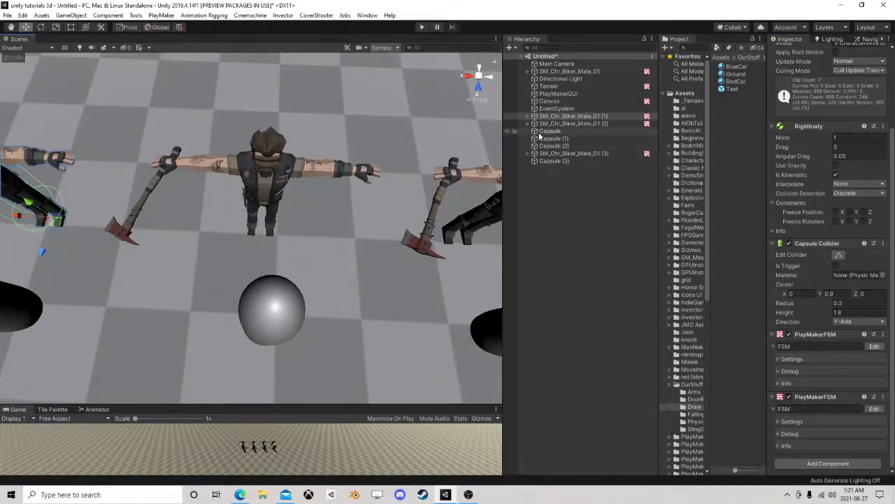
{"action": "left_click", "coordinate": [536, 124]}
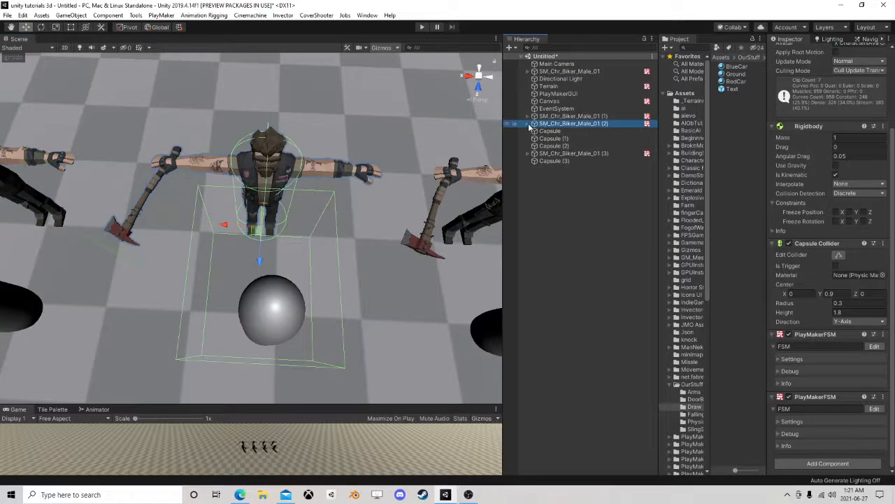
{"action": "left_click", "coordinate": [529, 124]}
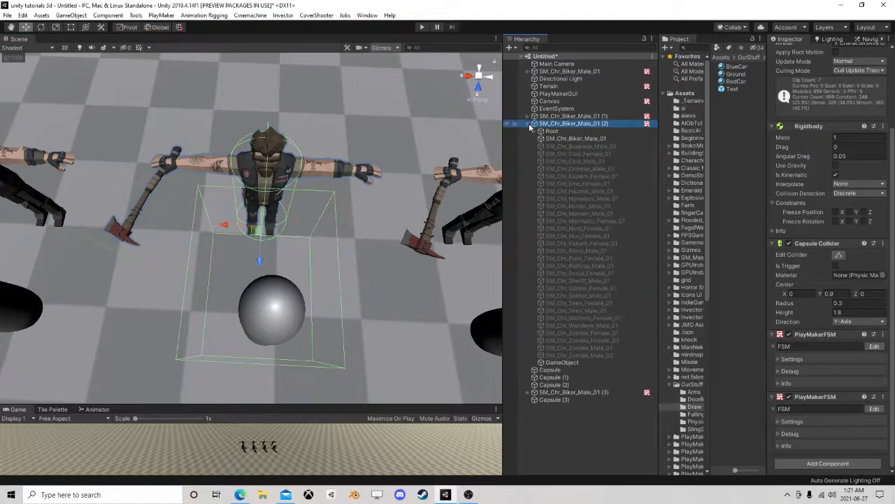
{"action": "left_click", "coordinate": [534, 131]}
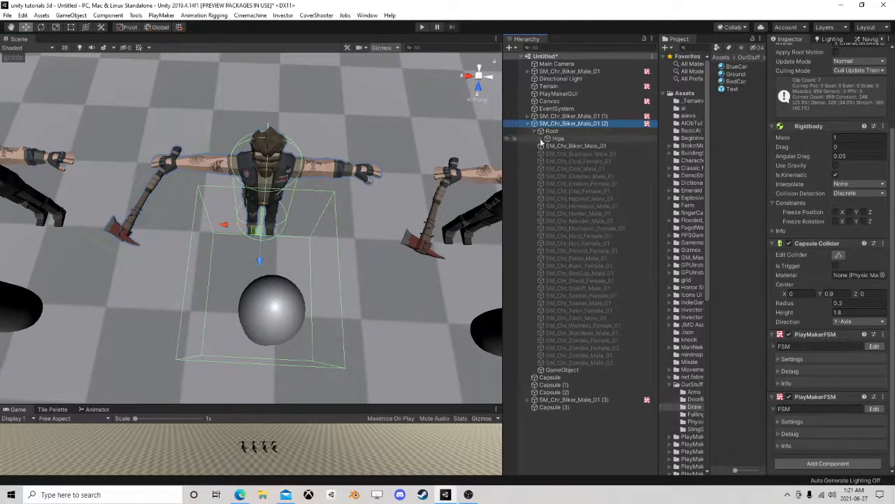
{"action": "left_click", "coordinate": [542, 138]}
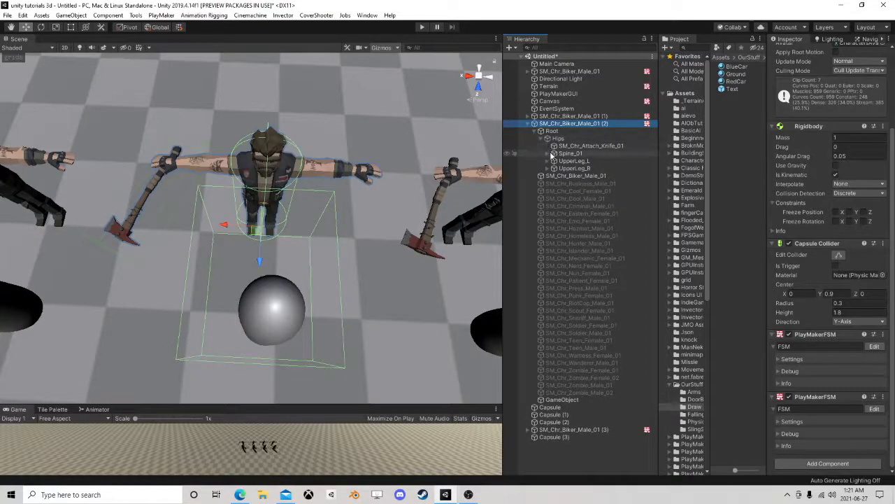
{"action": "left_click", "coordinate": [548, 153], "text": "alt"}
{"action": "scroll", "coordinate": [601, 210], "scroll_direction": "down", "scroll_amount": 5}
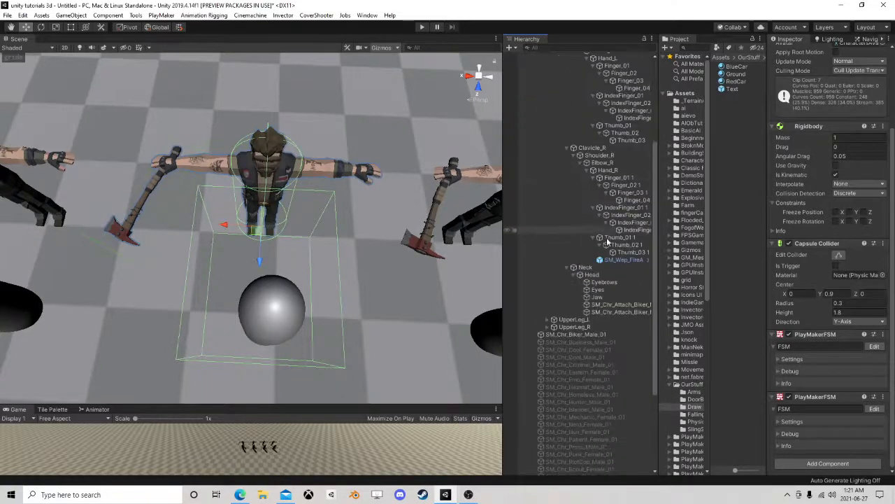
{"action": "left_click", "coordinate": [615, 261]}
{"action": "right_click", "coordinate": [813, 316]}
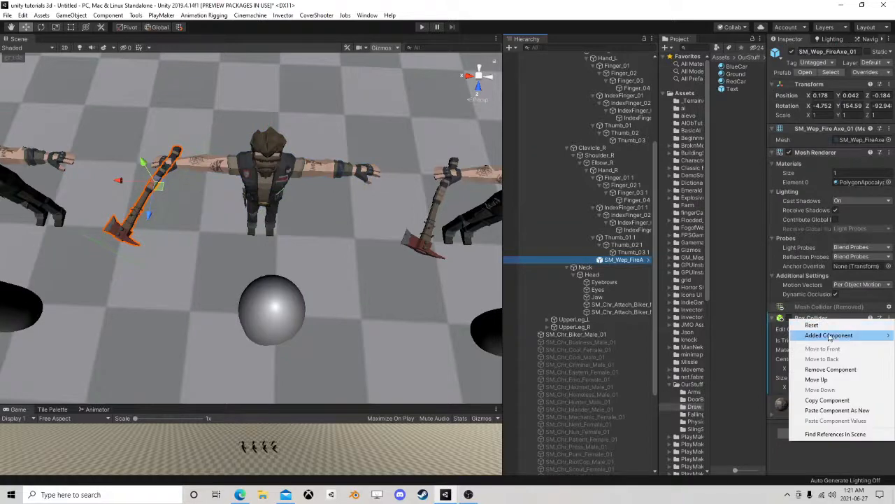
{"action": "left_click", "coordinate": [831, 369]}
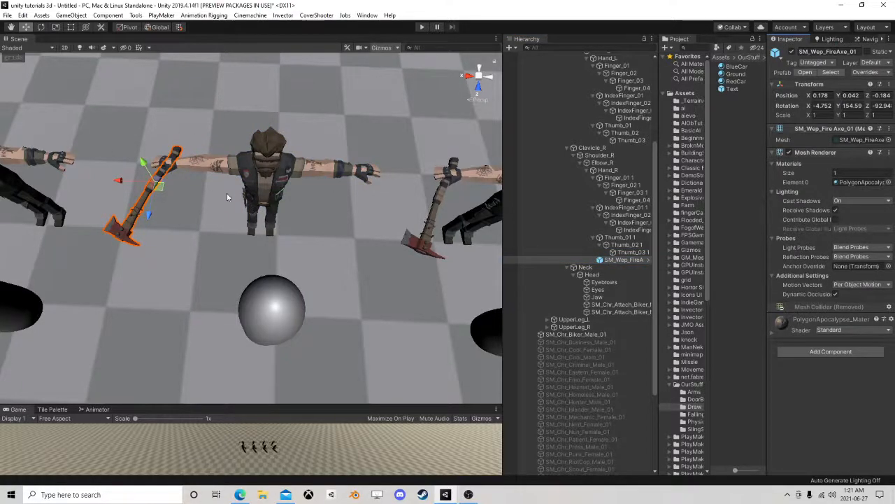
Select SM_Chr_Biker_Male_01 (2) and examine its Capsule Collider and the box volume in front of it from several angles
{"action": "scroll", "coordinate": [244, 190], "scroll_direction": "down", "scroll_amount": 3}
{"action": "scroll", "coordinate": [194, 158], "scroll_direction": "up", "scroll_amount": 2}
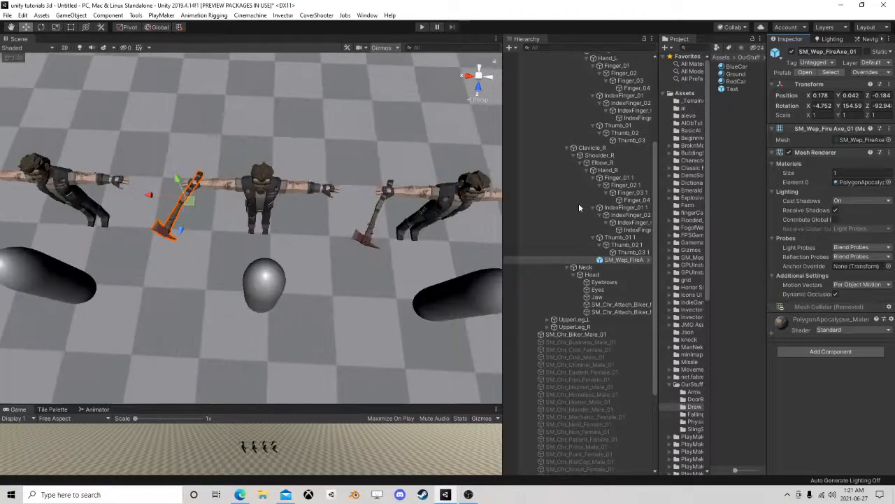
{"action": "scroll", "coordinate": [595, 213], "scroll_direction": "up", "scroll_amount": 5}
{"action": "left_click", "coordinate": [532, 131]}
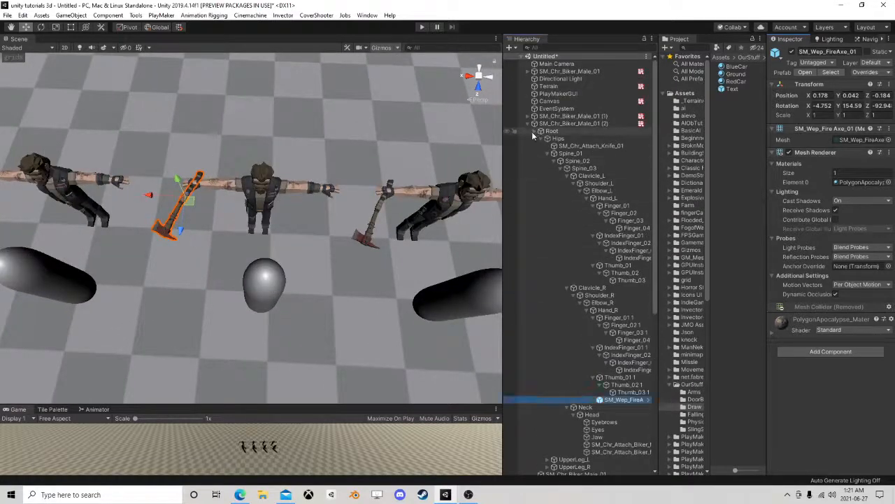
{"action": "left_click", "coordinate": [532, 132]}
{"action": "left_click", "coordinate": [552, 124]}
{"action": "left_click", "coordinate": [529, 124]}
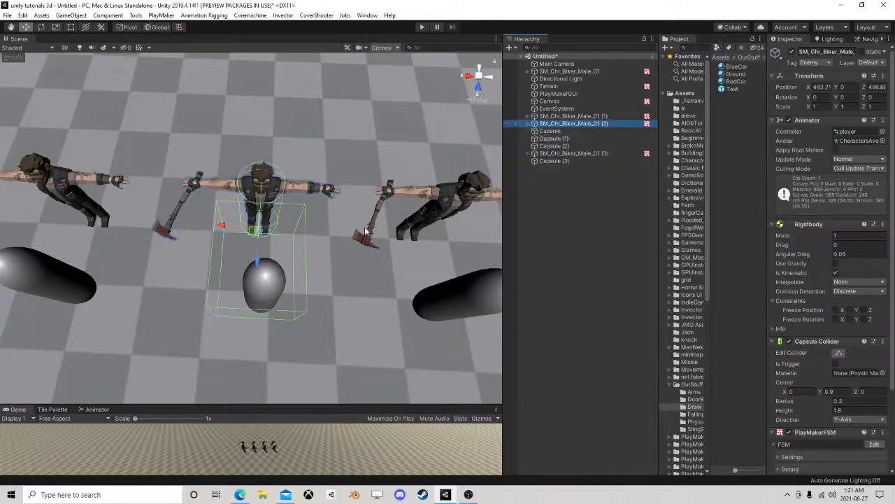
{"action": "right_click_drag", "start_coordinate": [329, 307], "coordinate": [319, 287]}
{"action": "middle_click_drag", "start_coordinate": [359, 218], "coordinate": [383, 242]}
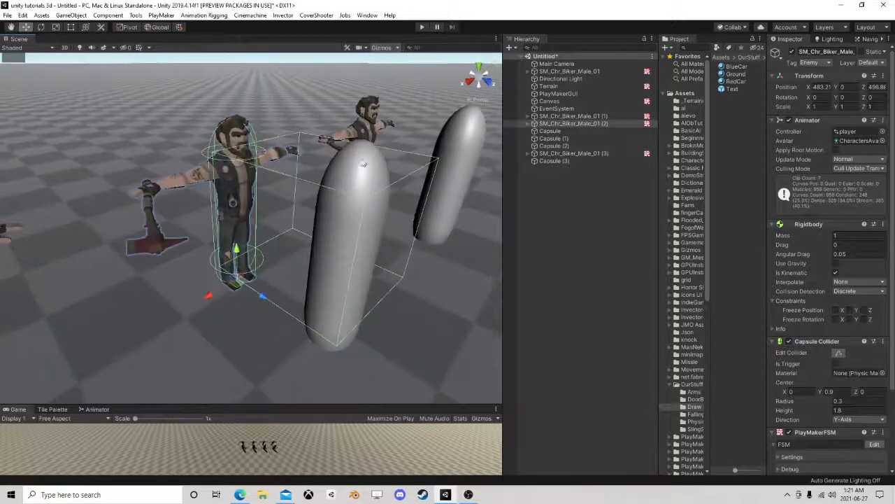
{"action": "right_click_drag", "start_coordinate": [336, 183], "coordinate": [396, 192]}
{"action": "middle_click_drag", "start_coordinate": [238, 203], "coordinate": [321, 212]}
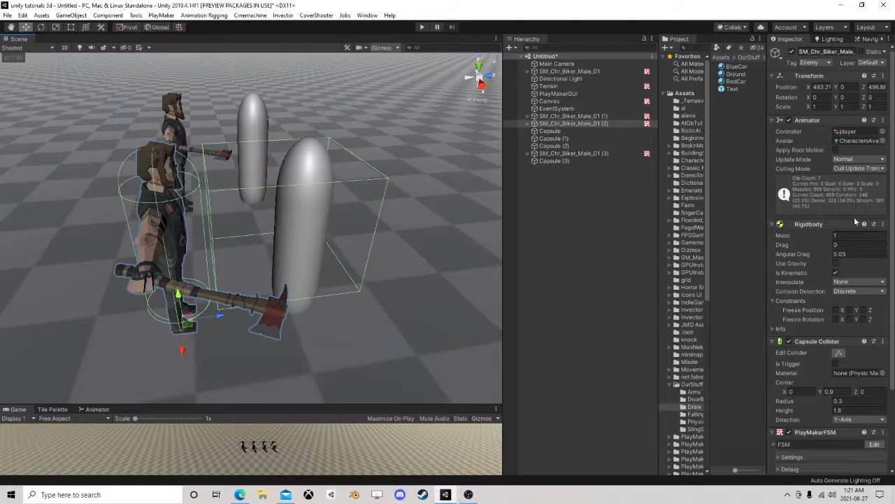
Find the child named GameObject under SM_Chr_Biker_Male_01 (2) and inspect its trigger Box Collider from above
{"action": "left_click", "coordinate": [528, 124]}
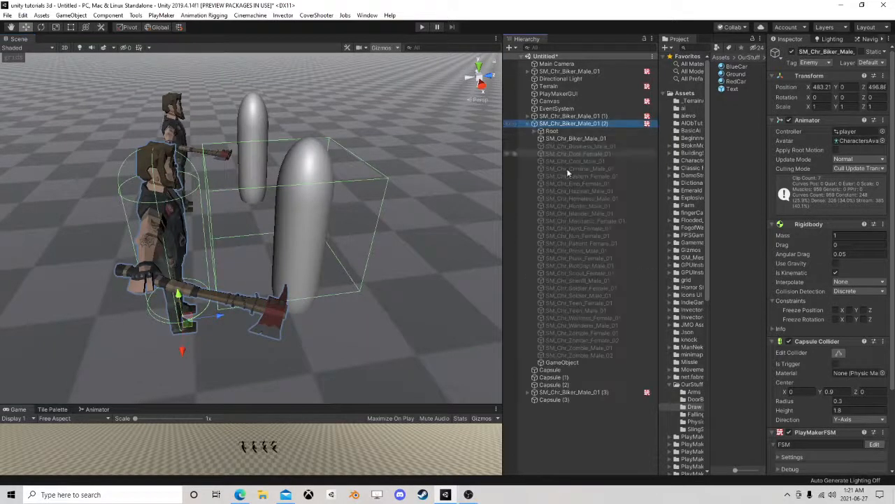
{"action": "left_click", "coordinate": [541, 131], "text": "alt"}
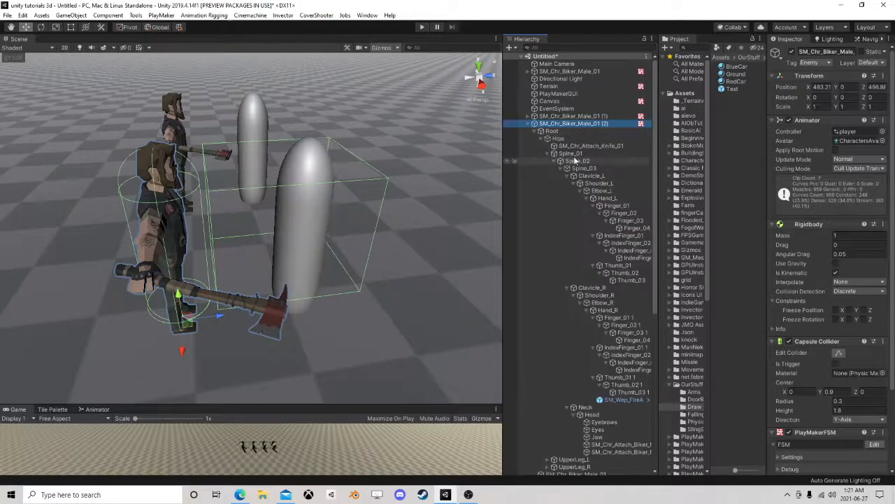
{"action": "left_click", "coordinate": [541, 131]}
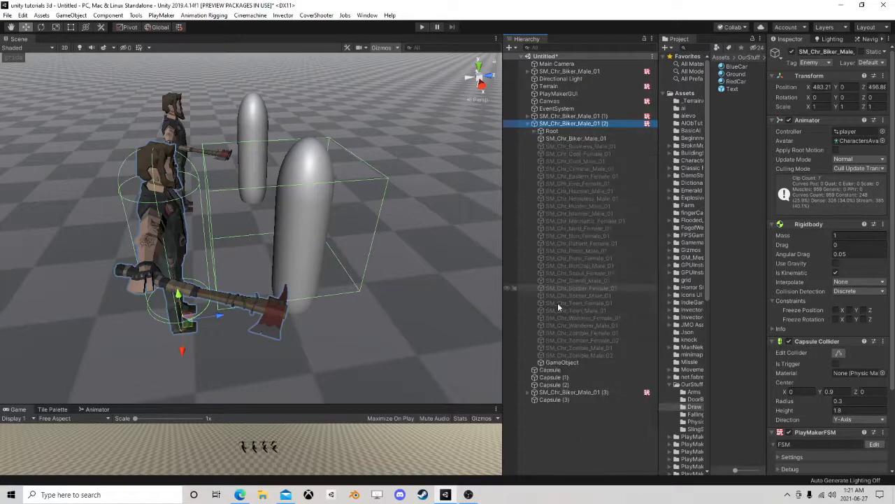
{"action": "left_click", "coordinate": [558, 362]}
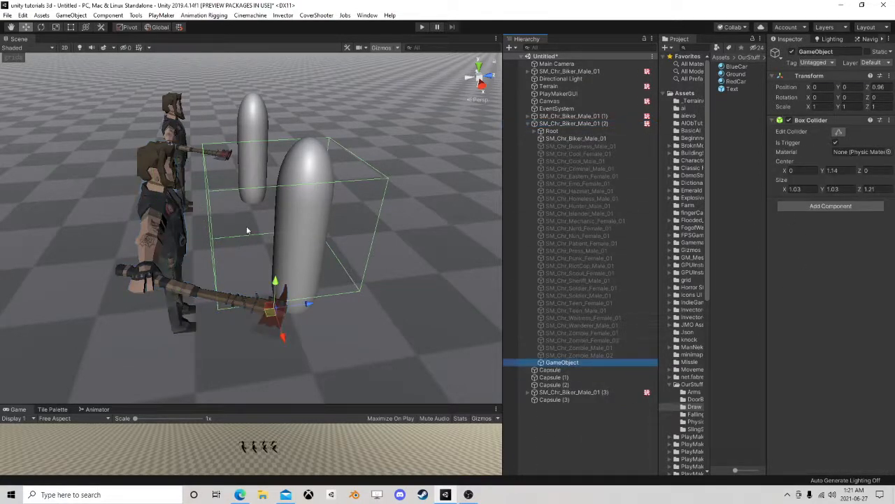
{"action": "right_click_drag", "start_coordinate": [341, 145], "coordinate": [306, 194]}
{"action": "key", "text": "s"}
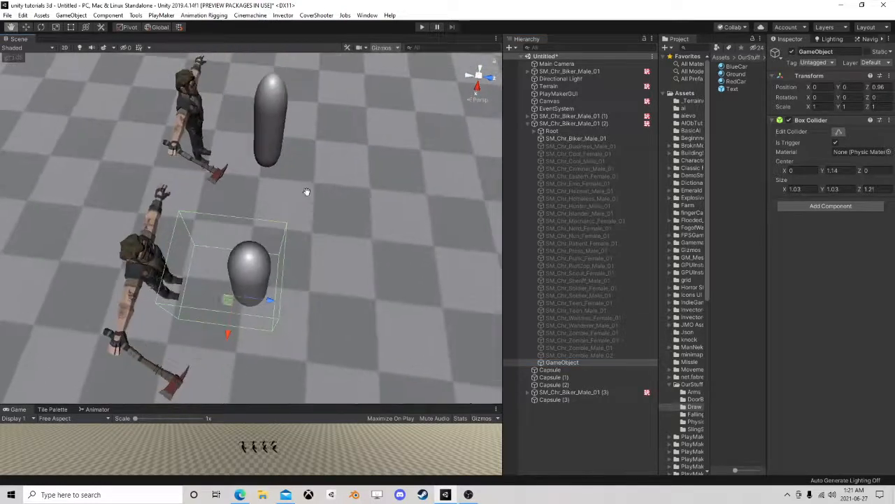
Open the first PlayMaker FSM of SM_Chr_Biker_Male_01 (2) and review its state layout
{"action": "left_click", "coordinate": [569, 123]}
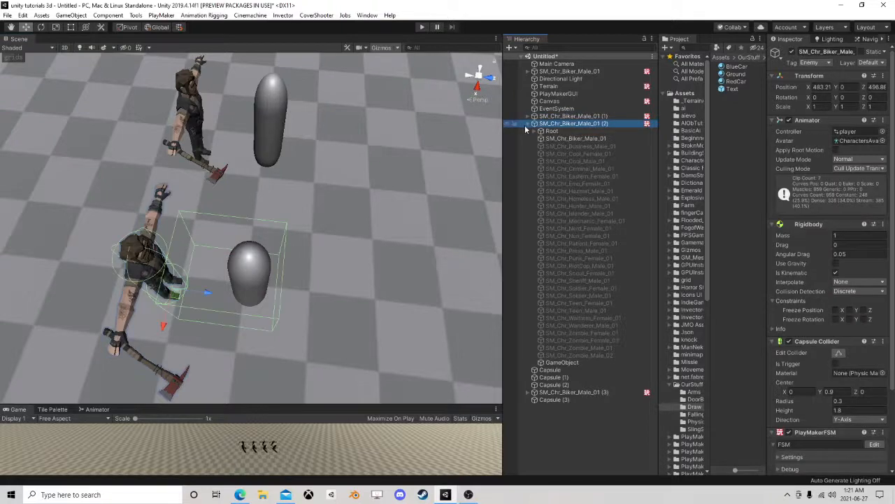
{"action": "left_click", "coordinate": [528, 124]}
{"action": "scroll", "coordinate": [825, 280], "scroll_direction": "down", "scroll_amount": 3}
{"action": "left_click", "coordinate": [874, 346]}
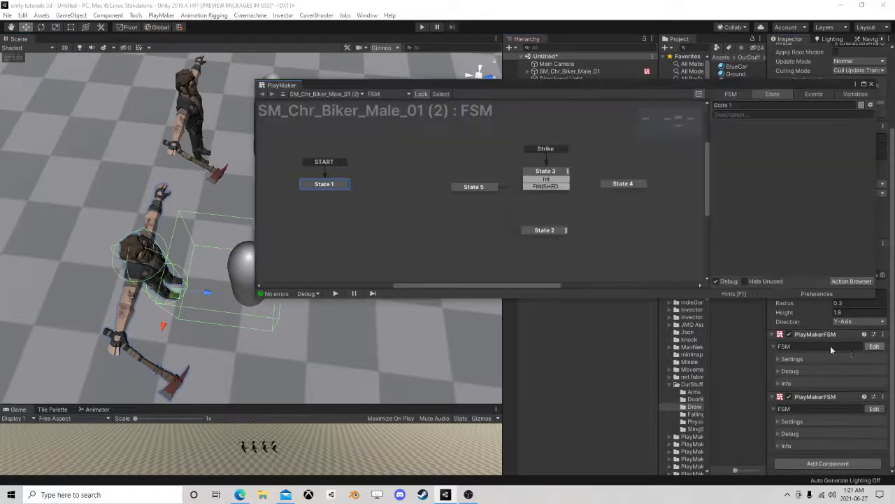
{"action": "middle_click_drag", "start_coordinate": [606, 214], "coordinate": [575, 195]}
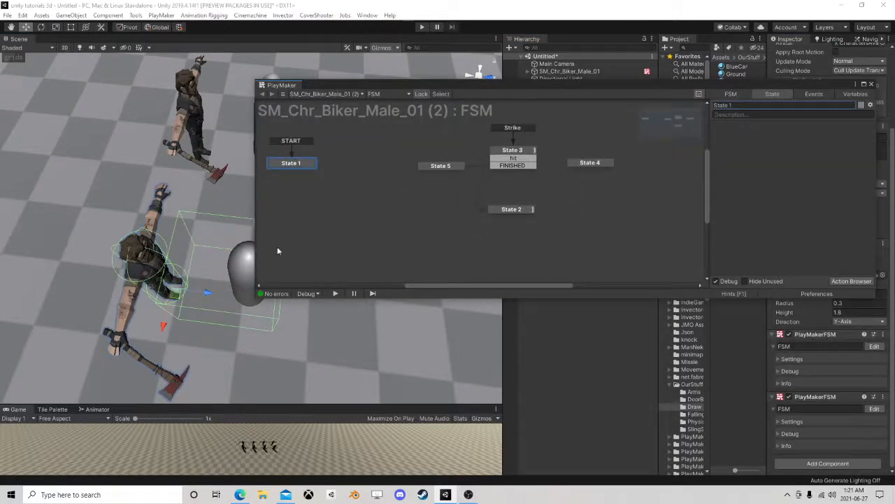
Select the body mesh of SM_Chr_Biker_Male_01 (1) in the scene and close the PlayMaker editor
{"action": "scroll", "coordinate": [182, 253], "scroll_direction": "down", "scroll_amount": 5}
{"action": "right_click_drag", "start_coordinate": [182, 253], "coordinate": [171, 280]}
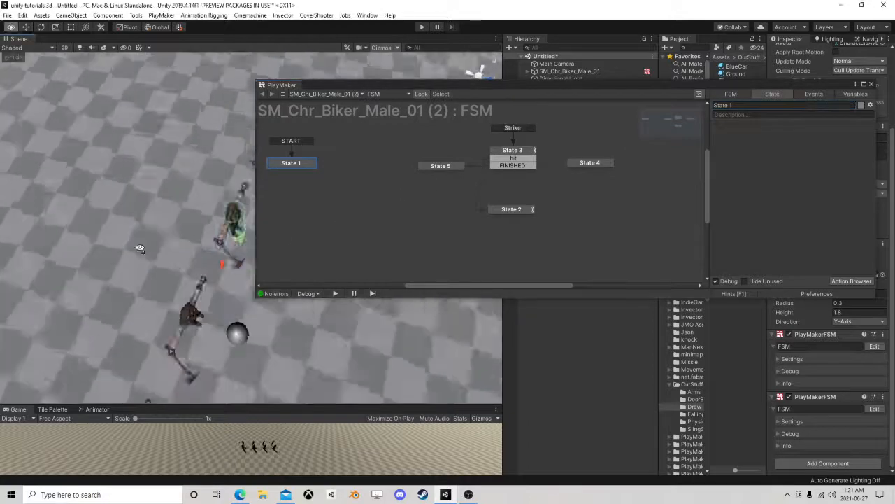
{"action": "middle_click_drag", "start_coordinate": [180, 283], "coordinate": [178, 218]}
{"action": "right_click_drag", "start_coordinate": [175, 217], "coordinate": [119, 138]}
{"action": "scroll", "coordinate": [121, 179], "scroll_direction": "up", "scroll_amount": 3}
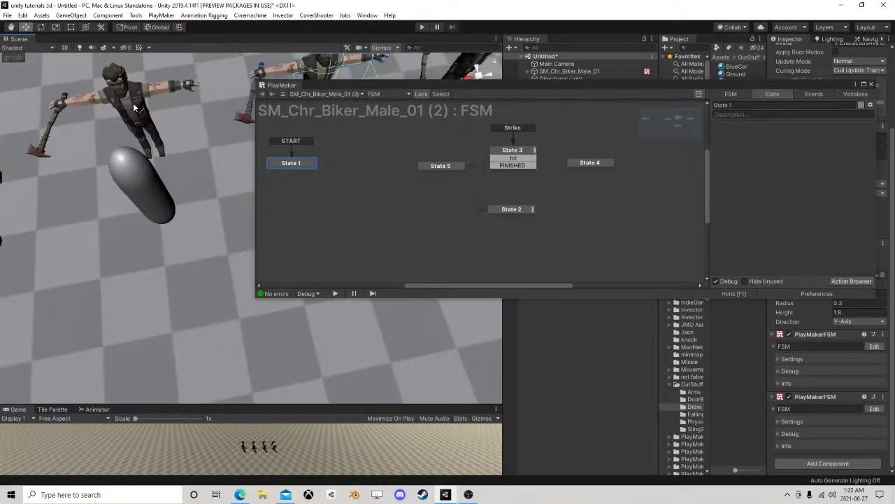
{"action": "left_click", "coordinate": [135, 107]}
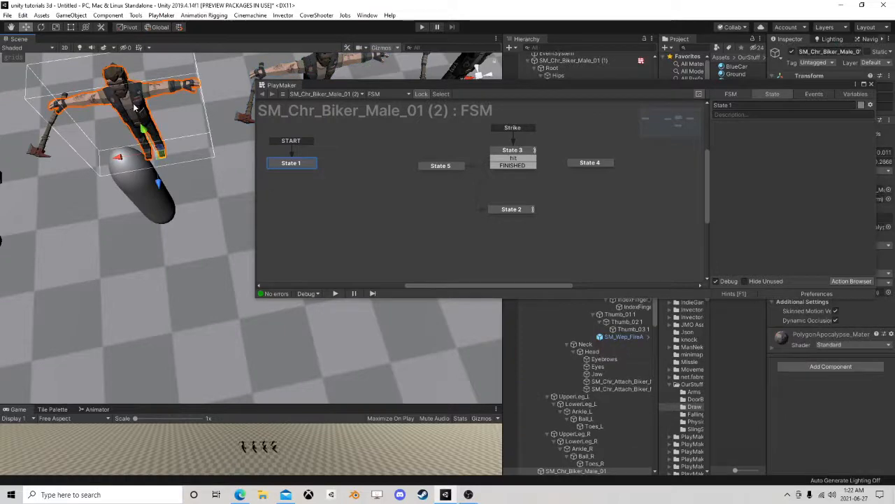
{"action": "left_click", "coordinate": [871, 84]}
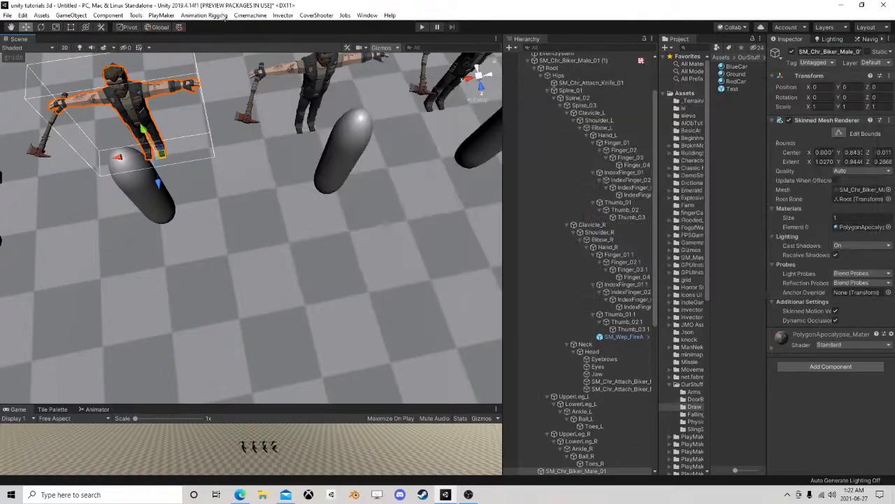
Show the Animator graph in an enlarged view and locate the source asset of the Sword-Attack-R5 state's motion, RPG-Character@Sword-Attack-R6
{"action": "left_click", "coordinate": [98, 409]}
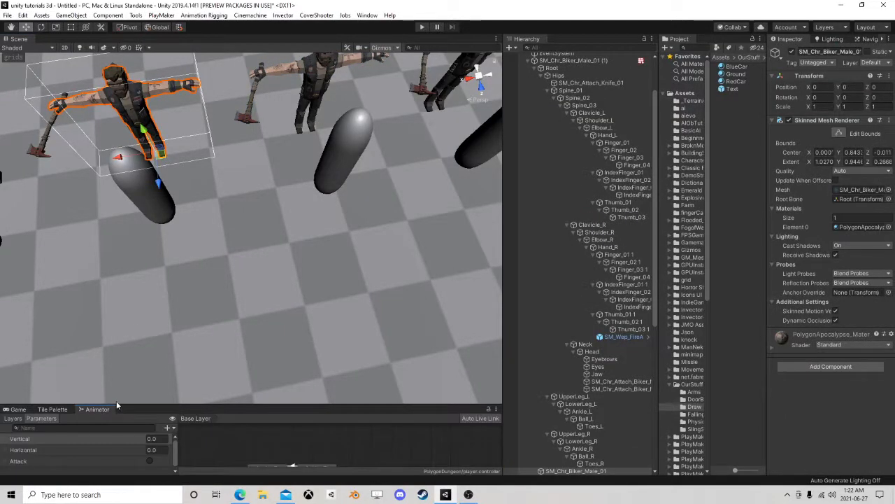
{"action": "left_click", "coordinate": [197, 402]}
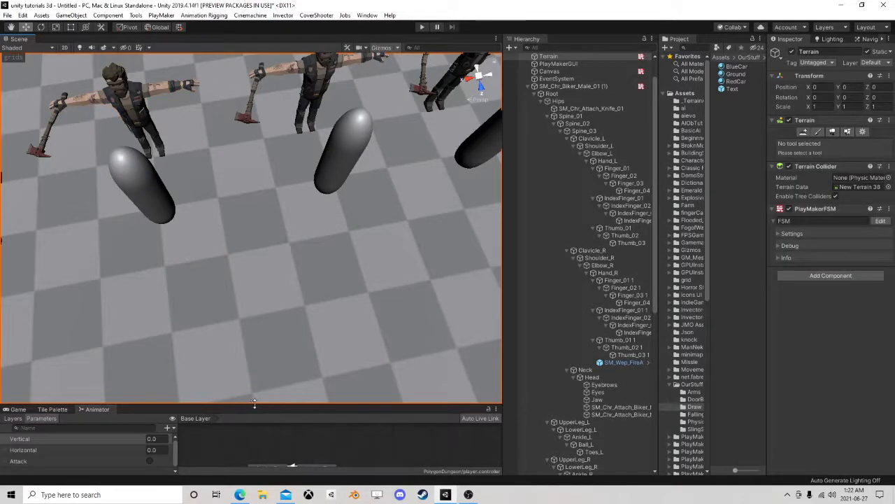
{"action": "left_click_drag", "start_coordinate": [255, 403], "coordinate": [254, 320]}
{"action": "left_click", "coordinate": [270, 382]}
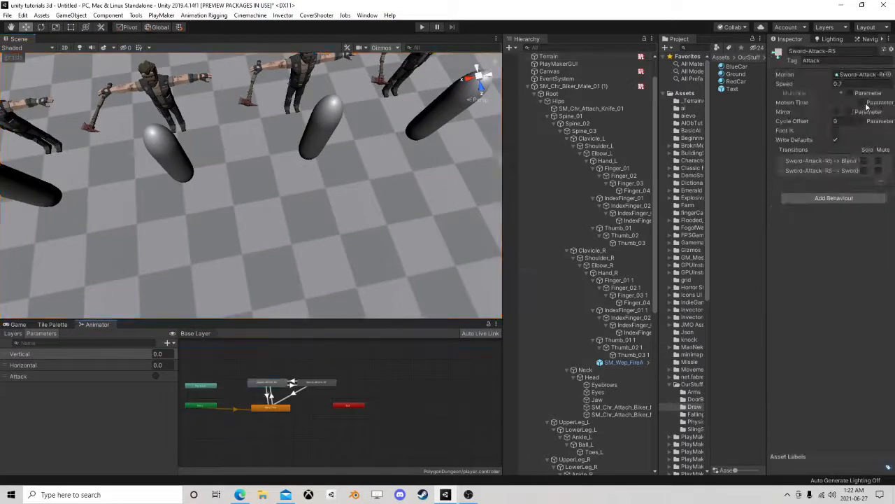
{"action": "left_click", "coordinate": [861, 74]}
{"action": "left_click", "coordinate": [744, 156]}
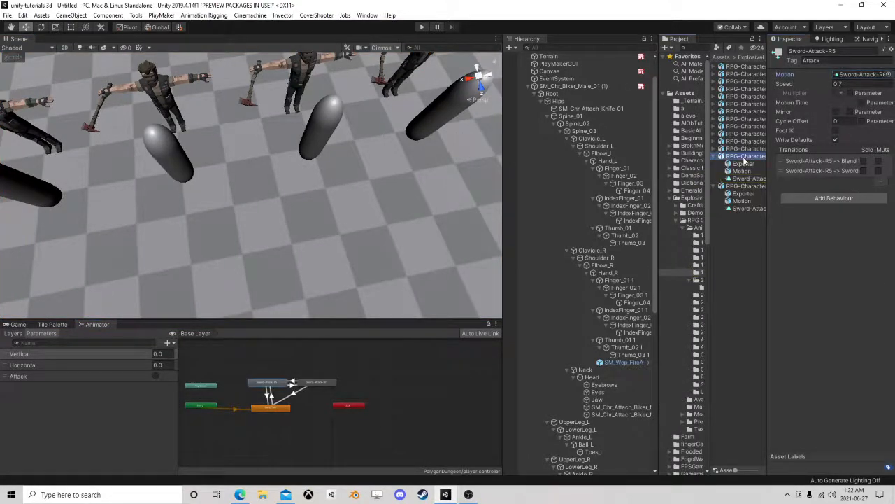
Enlarge the Sword-Attack-R6 animation preview, scrub it to frame 5, and view the bikers in the scene for comparison
{"action": "left_click_drag", "start_coordinate": [767, 292], "coordinate": [679, 293]}
{"action": "left_click_drag", "start_coordinate": [779, 396], "coordinate": [718, 229]}
{"action": "left_click_drag", "start_coordinate": [679, 265], "coordinate": [543, 238]}
{"action": "left_click_drag", "start_coordinate": [645, 188], "coordinate": [621, 253]}
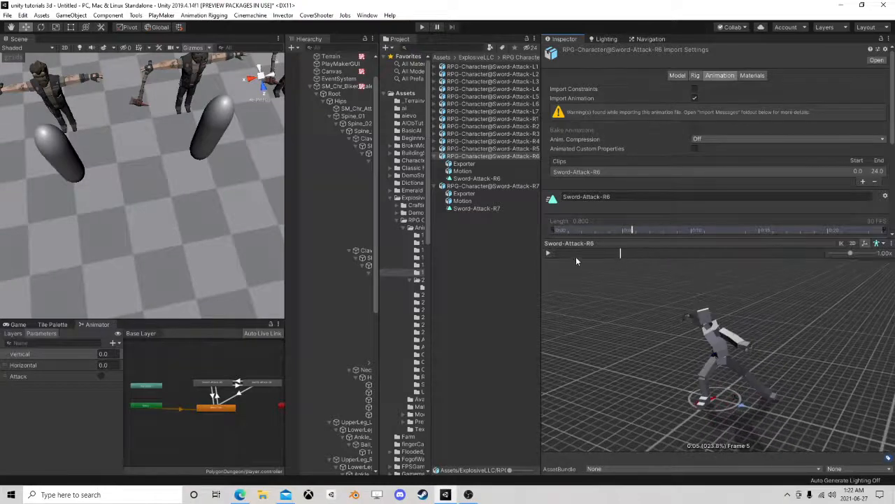
{"action": "scroll", "coordinate": [114, 135], "scroll_direction": "down", "scroll_amount": 3}
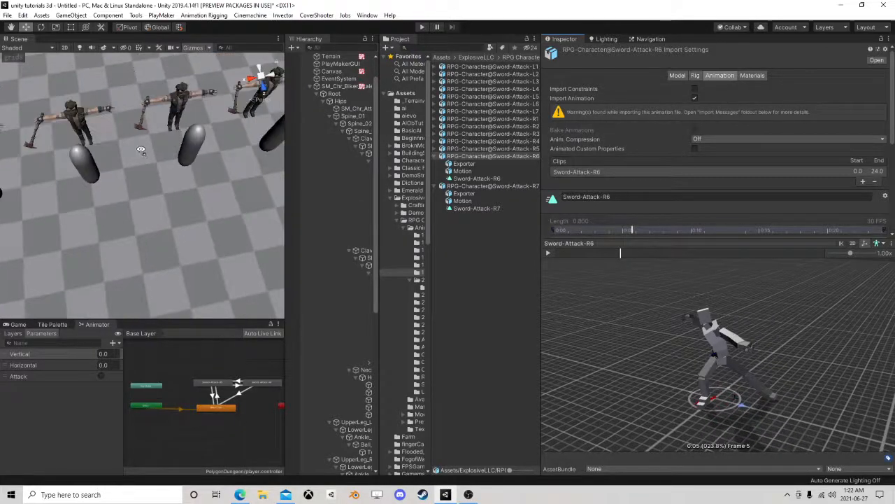
{"action": "right_click_drag", "start_coordinate": [141, 150], "coordinate": [195, 142]}
{"action": "middle_click_drag", "start_coordinate": [194, 142], "coordinate": [175, 159]}
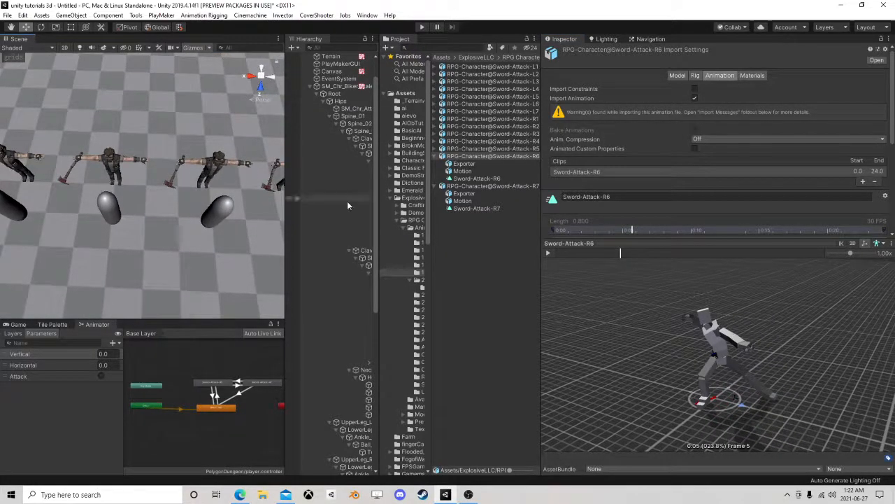
Scrub the Sword-Attack-R6 preview back and forth between frames 0 and 9 to examine the timing of the swing
{"action": "left_click_drag", "start_coordinate": [629, 254], "coordinate": [552, 259]}
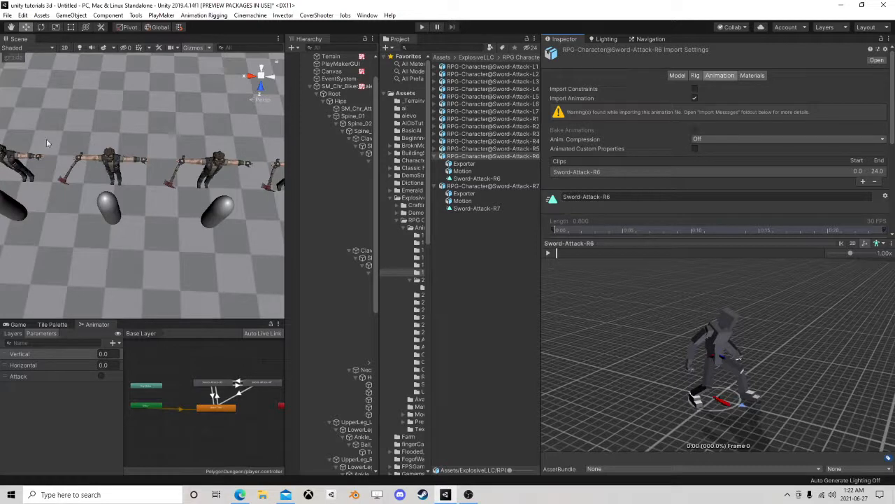
{"action": "left_click_drag", "start_coordinate": [563, 256], "coordinate": [635, 256]}
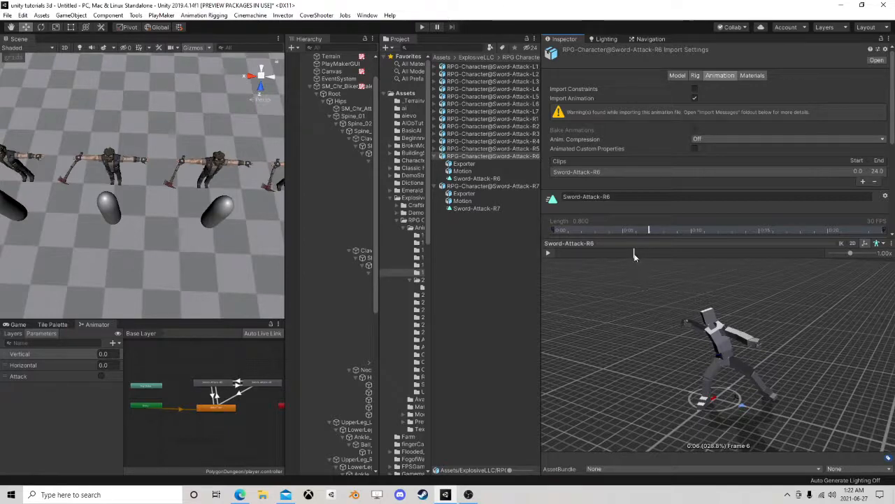
{"action": "mouse_move", "coordinate": [638, 253]}
{"action": "left_mouse_down"}
{"action": "mouse_move", "coordinate": [703, 256]}
{"action": "mouse_move", "coordinate": [657, 257]}
{"action": "left_mouse_up"}
{"action": "middle_click_drag", "start_coordinate": [82, 170], "coordinate": [112, 167]}
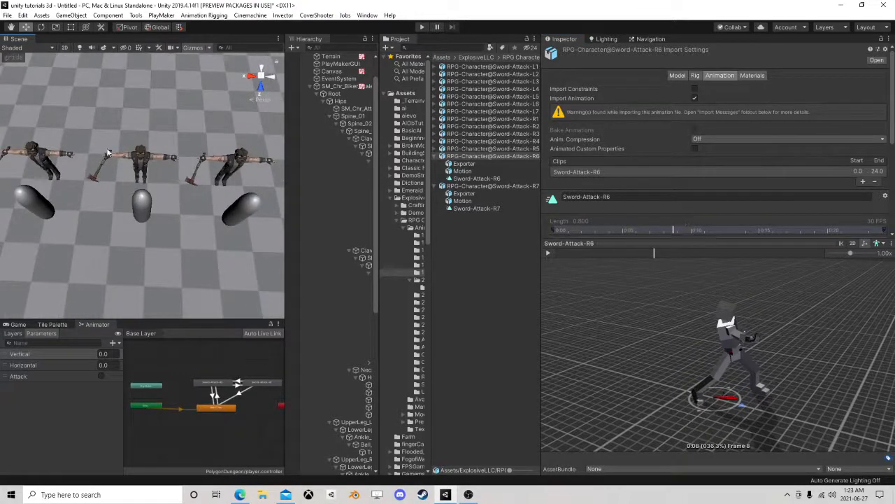
{"action": "left_click", "coordinate": [635, 255]}
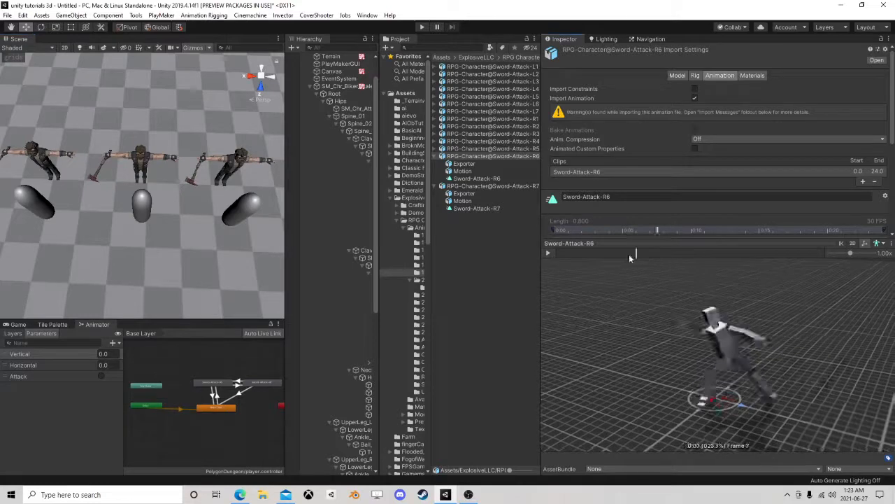
{"action": "left_click_drag", "start_coordinate": [630, 254], "coordinate": [558, 253]}
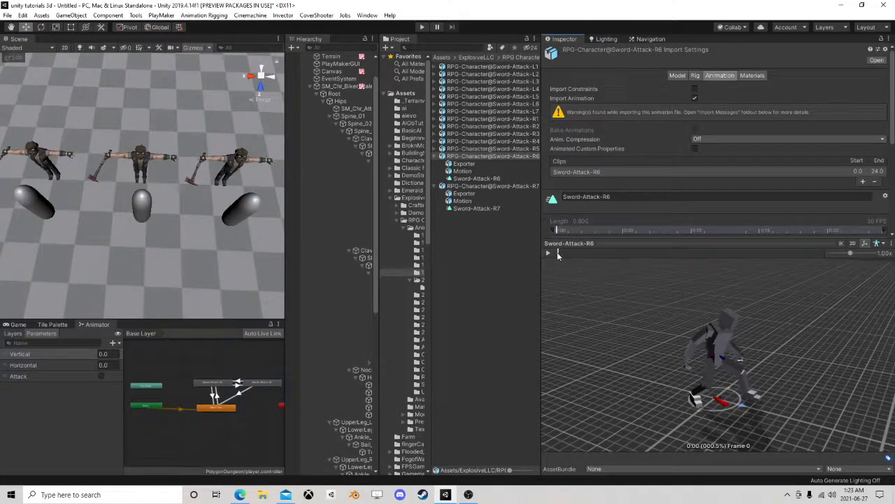
{"action": "left_click_drag", "start_coordinate": [558, 253], "coordinate": [659, 254]}
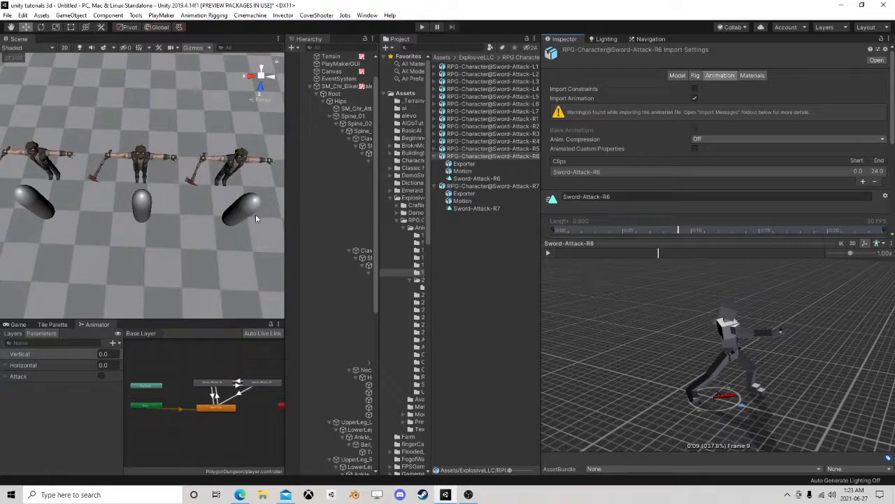
Remove the Box Collider component from the SM_Wep_FireAxe_01 held by SM_Chr_Biker_Male_01 (3)
{"action": "right_click_drag", "start_coordinate": [256, 219], "coordinate": [231, 185]}
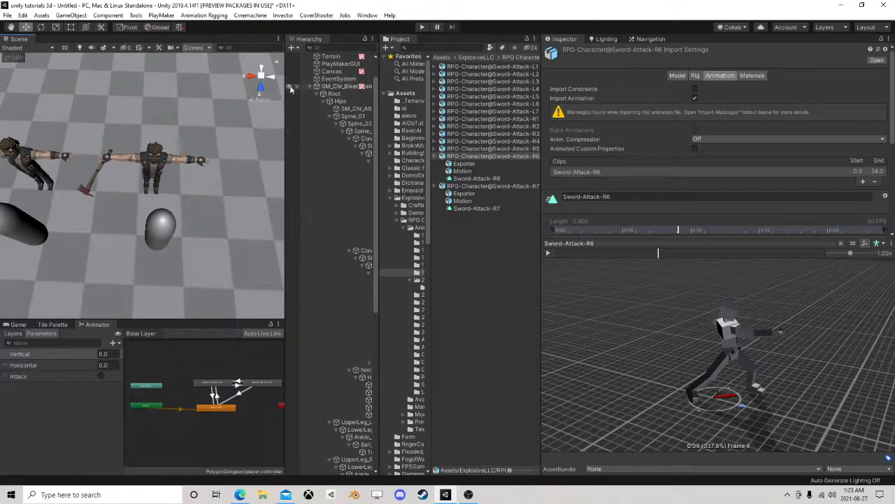
{"action": "left_click", "coordinate": [313, 87]}
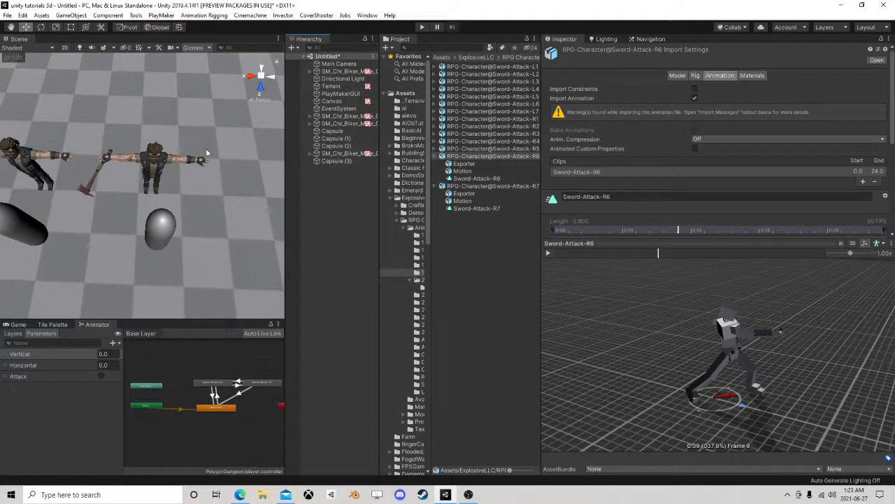
{"action": "left_click", "coordinate": [188, 165]}
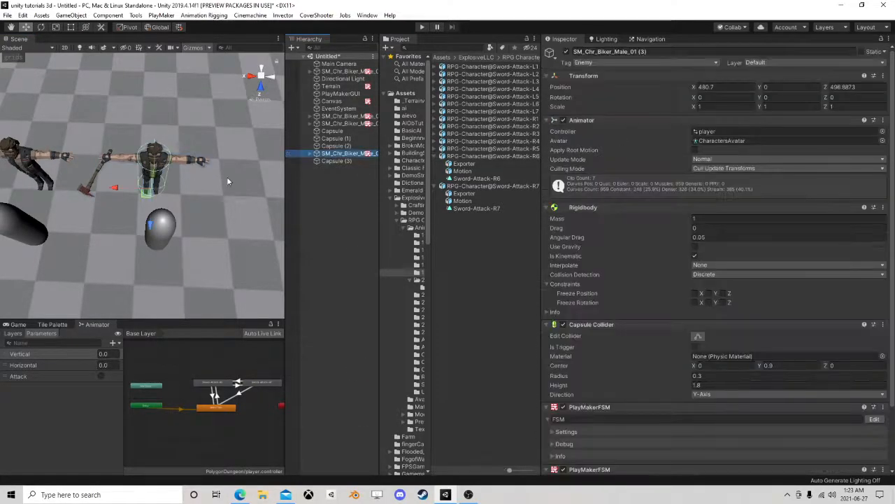
{"action": "left_click", "coordinate": [312, 154], "text": "alt"}
{"action": "left_click_drag", "start_coordinate": [380, 245], "coordinate": [491, 245]}
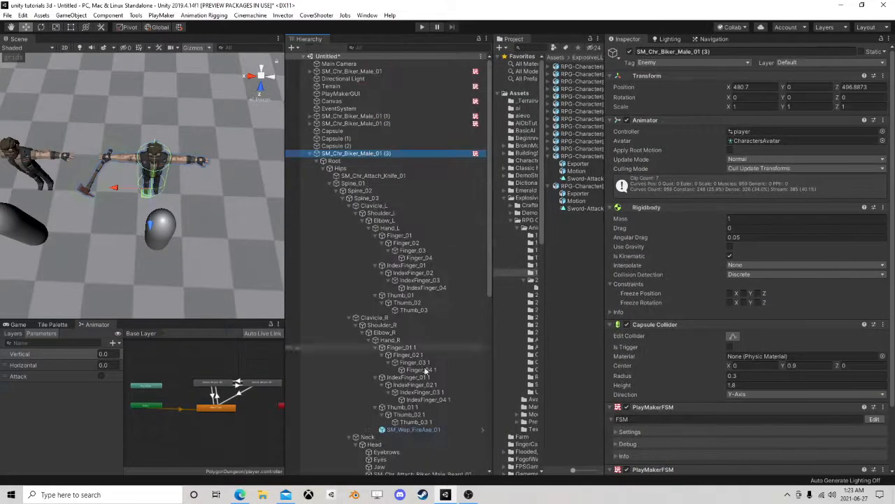
{"action": "left_click", "coordinate": [435, 430]}
{"action": "right_click", "coordinate": [648, 320]}
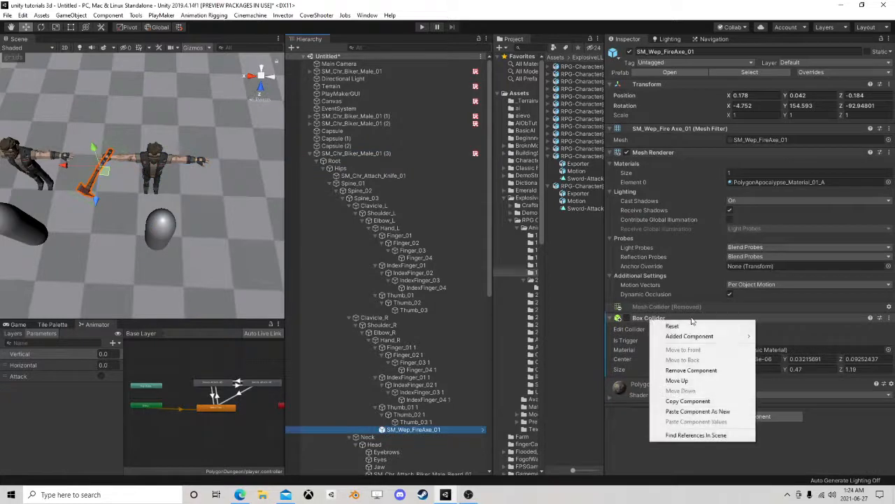
{"action": "left_click", "coordinate": [691, 370]}
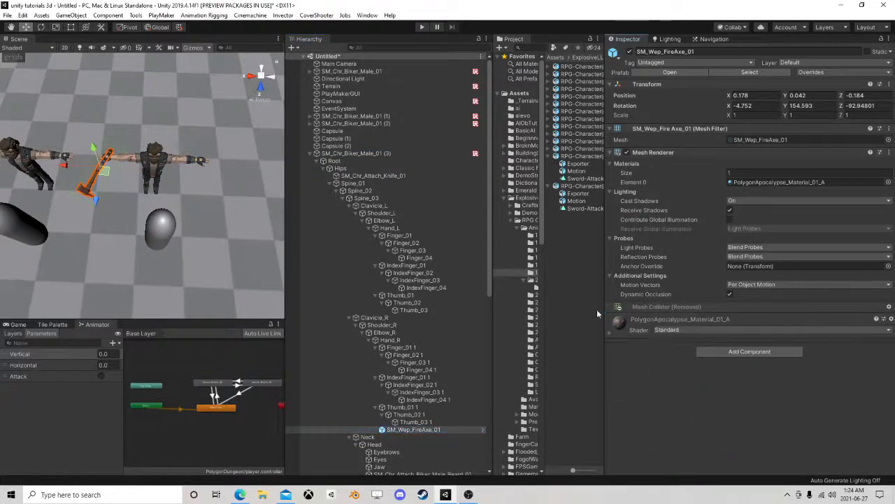
{"action": "left_click", "coordinate": [311, 154], "text": "alt"}
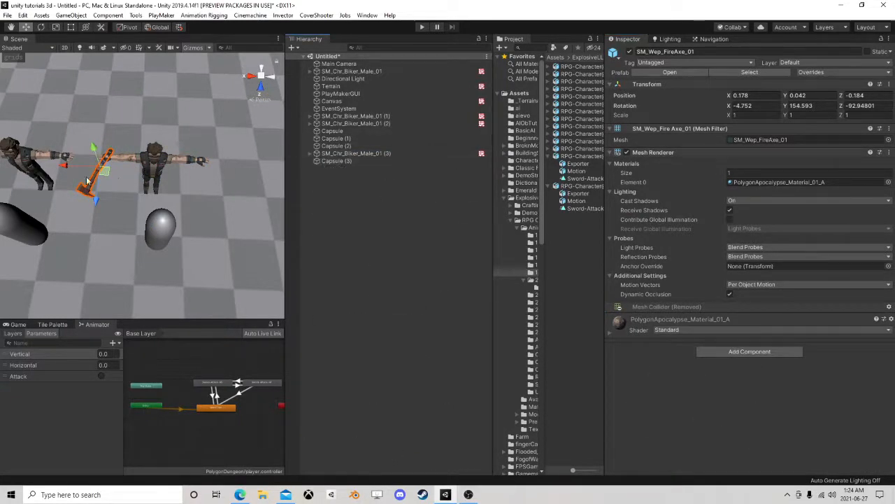
Open the first FSM of SM_Chr_Biker_Male_01 (3) in the PlayMaker editor
{"action": "left_click", "coordinate": [340, 154]}
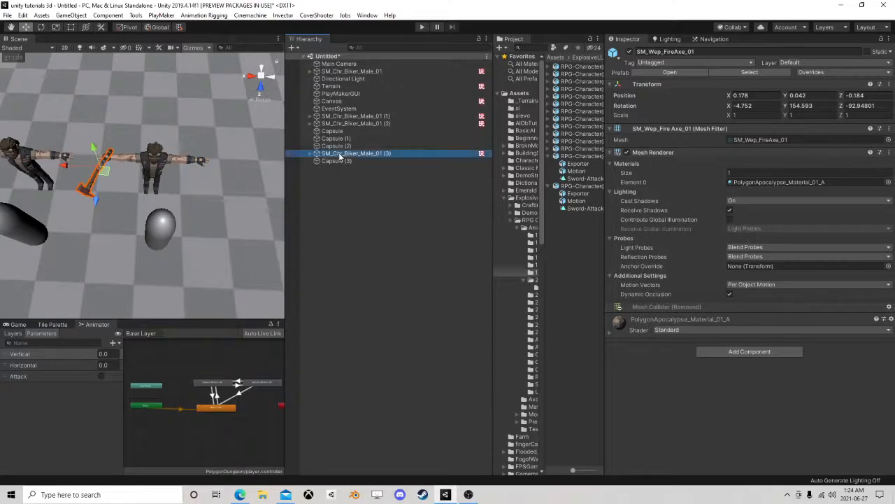
{"action": "left_click", "coordinate": [310, 154], "text": "alt"}
{"action": "left_click", "coordinate": [311, 154], "text": "alt"}
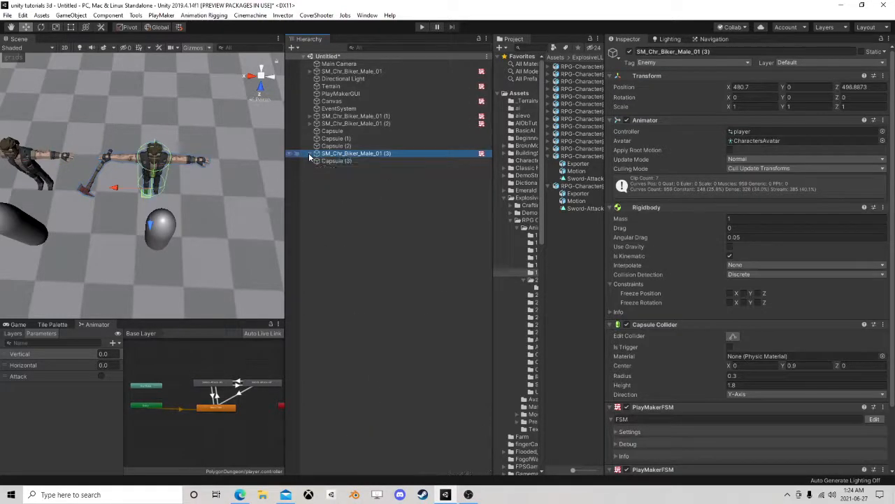
{"action": "scroll", "coordinate": [772, 311], "scroll_direction": "down", "scroll_amount": 3}
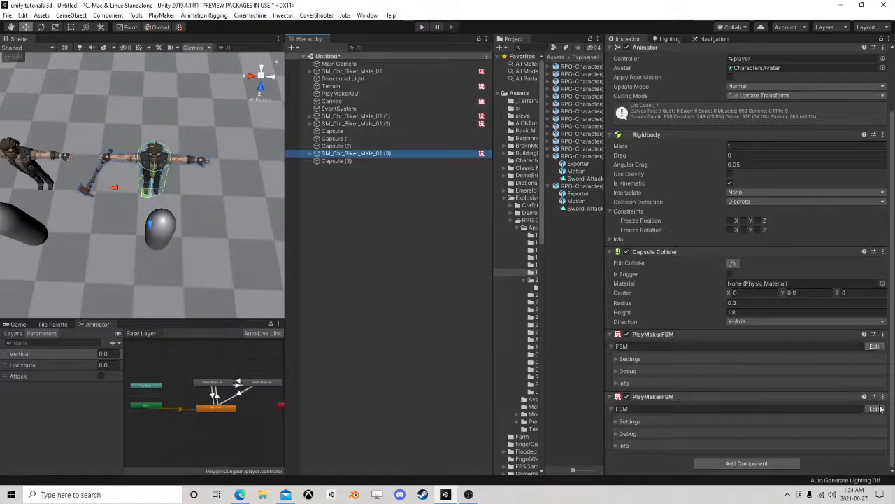
{"action": "left_click", "coordinate": [875, 347]}
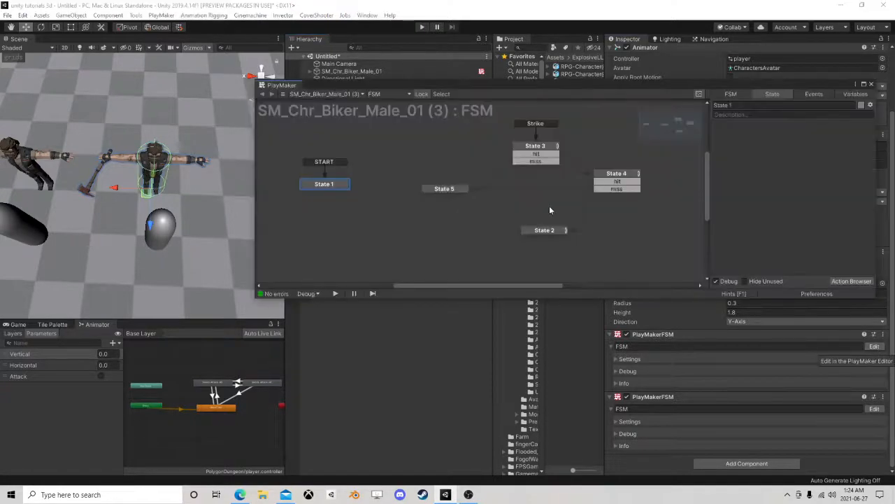
{"action": "middle_click_drag", "start_coordinate": [502, 187], "coordinate": [424, 219]}
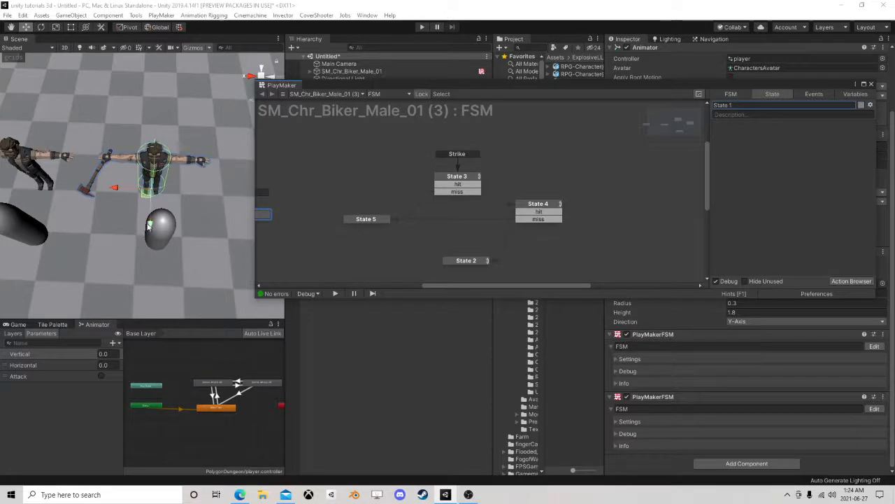
Examine State 3's Get Angle To Target, Get Distance and Float Compare actions and its hit and miss transitions
{"action": "left_click", "coordinate": [473, 183]}
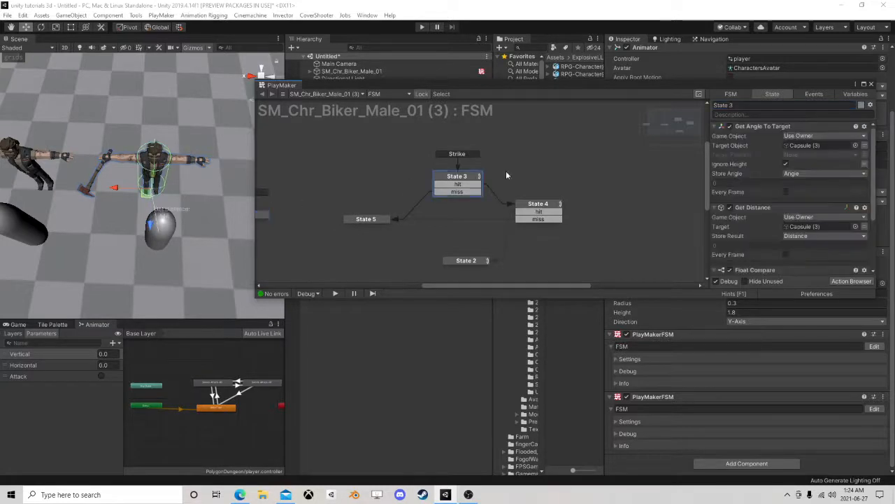
{"action": "left_click_drag", "start_coordinate": [769, 93], "coordinate": [677, 62]}
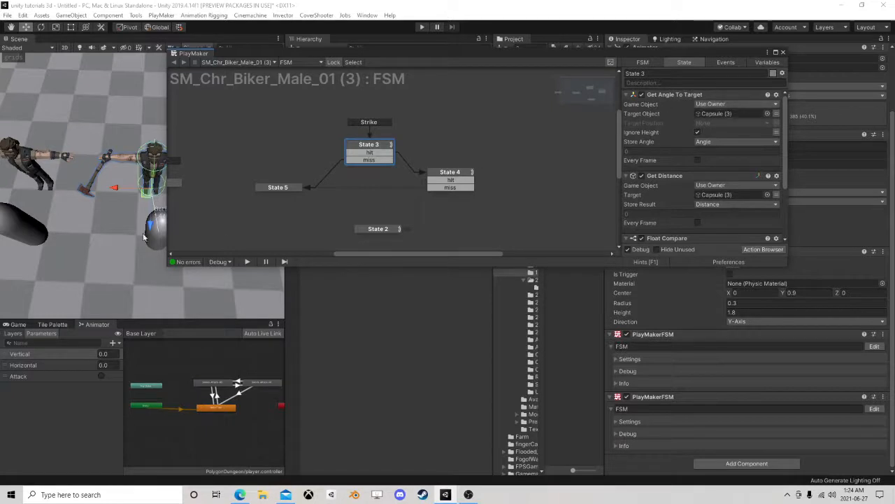
{"action": "left_click_drag", "start_coordinate": [280, 54], "coordinate": [381, 72]}
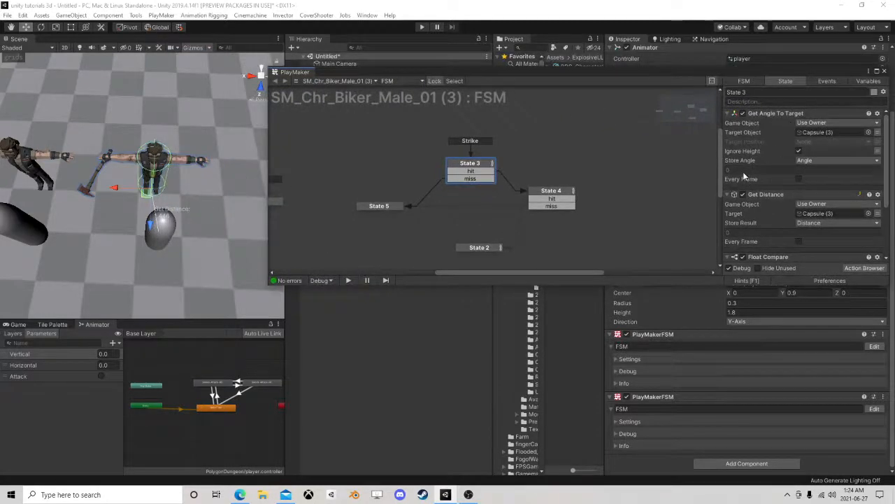
{"action": "scroll", "coordinate": [783, 153], "scroll_direction": "down", "scroll_amount": 2}
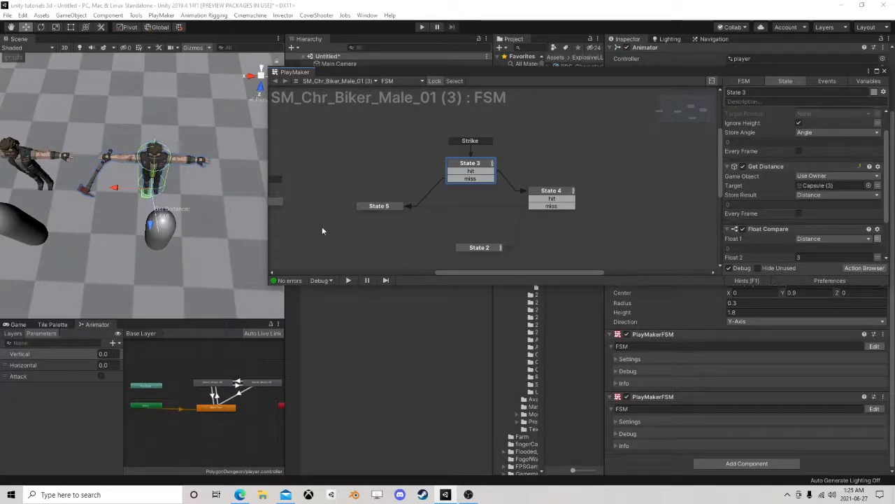
{"action": "scroll", "coordinate": [789, 177], "scroll_direction": "down", "scroll_amount": 4}
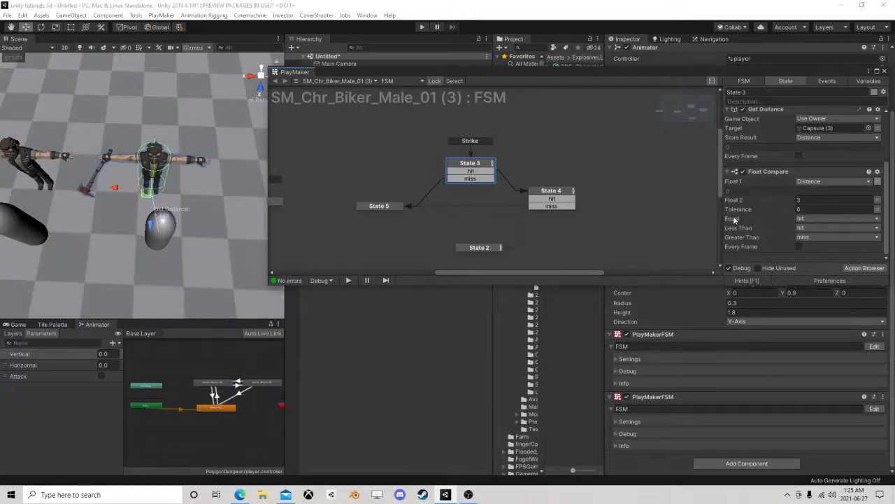
{"action": "left_click", "coordinate": [465, 180]}
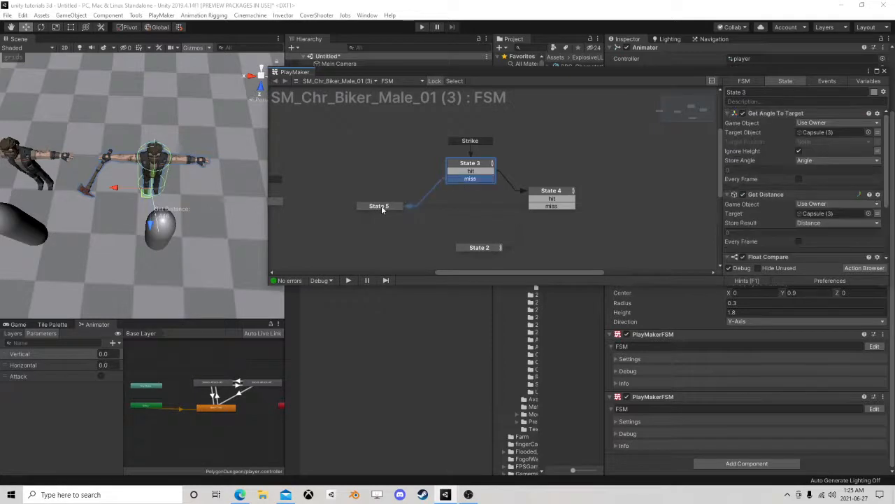
{"action": "left_click", "coordinate": [381, 207]}
{"action": "left_click", "coordinate": [470, 178]}
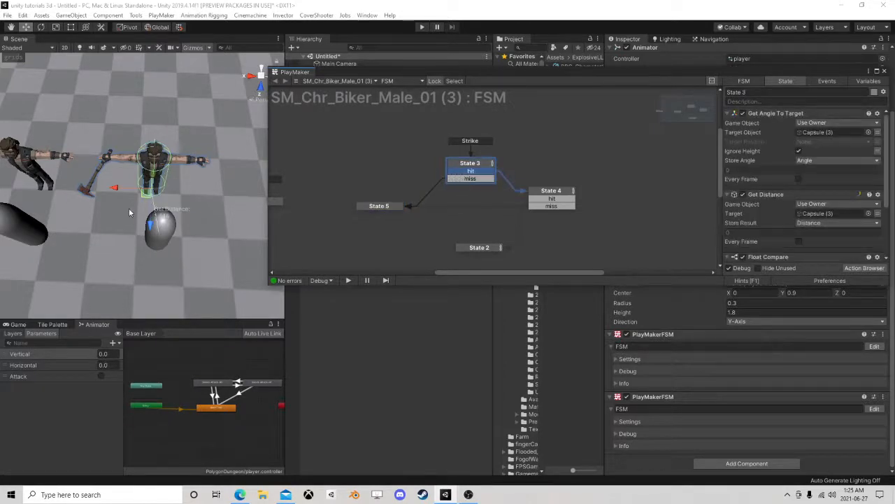
Examine State 4's angle comparison, follow its miss and hit transitions, and review the actions of State 2
{"action": "left_click", "coordinate": [561, 198]}
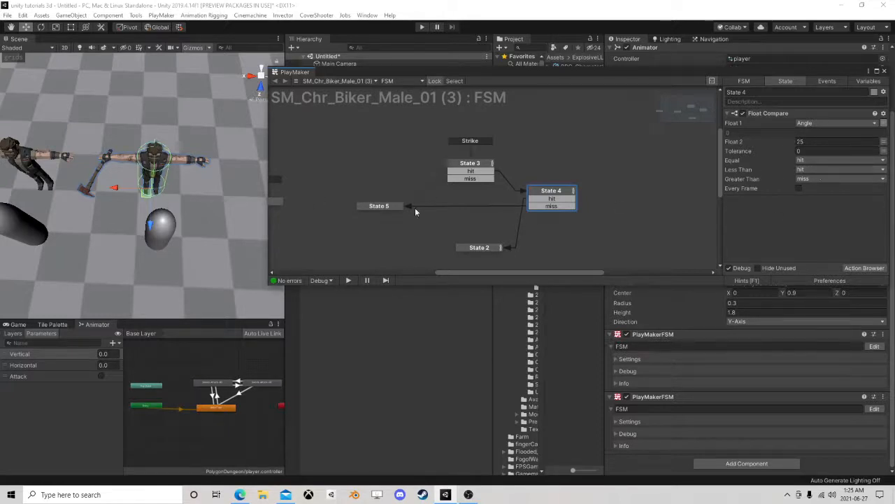
{"action": "left_click", "coordinate": [382, 207]}
{"action": "left_click", "coordinate": [560, 193]}
{"action": "left_click_drag", "start_coordinate": [551, 206], "coordinate": [470, 246]}
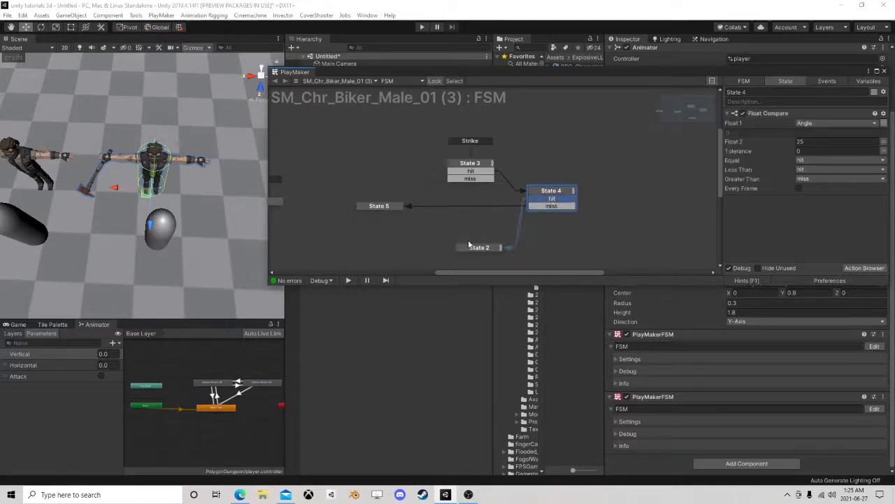
{"action": "left_click", "coordinate": [479, 248]}
{"action": "scroll", "coordinate": [773, 130], "scroll_direction": "down", "scroll_amount": 2}
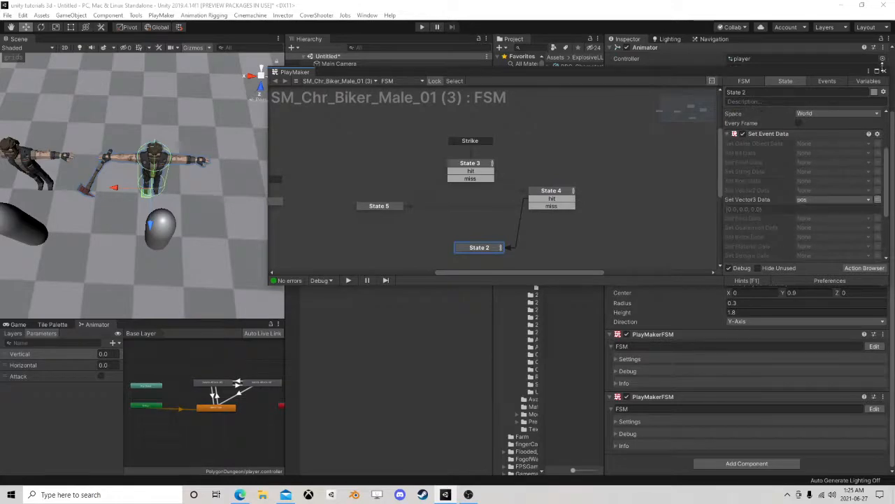
Close the PlayMaker editor and widen the Scene view to show all four bikers with their capsules
{"action": "left_click", "coordinate": [884, 72]}
{"action": "scroll", "coordinate": [166, 226], "scroll_direction": "down", "scroll_amount": 3}
{"action": "middle_click_drag", "start_coordinate": [129, 220], "coordinate": [288, 238]}
{"action": "left_click_drag", "start_coordinate": [285, 240], "coordinate": [487, 240]}
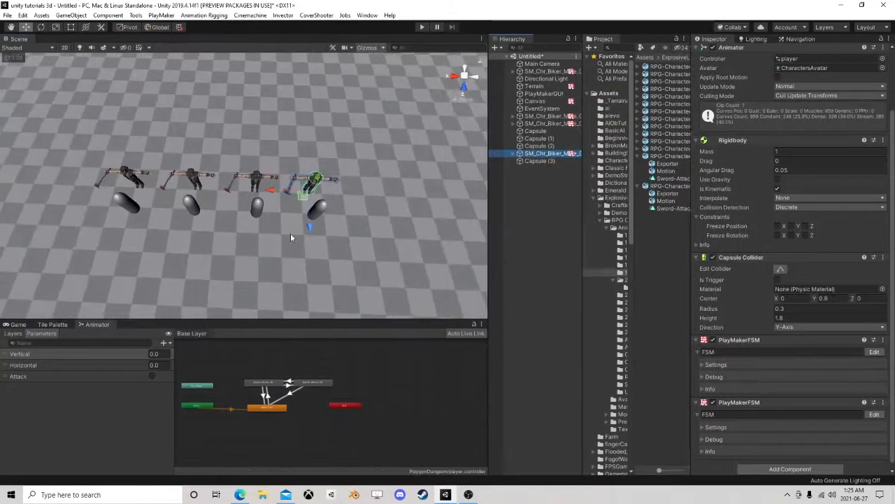
Run the scene with an enlarged Game view and repeatedly trigger the first biker's axe attack to test its hits
{"action": "left_click", "coordinate": [422, 27]}
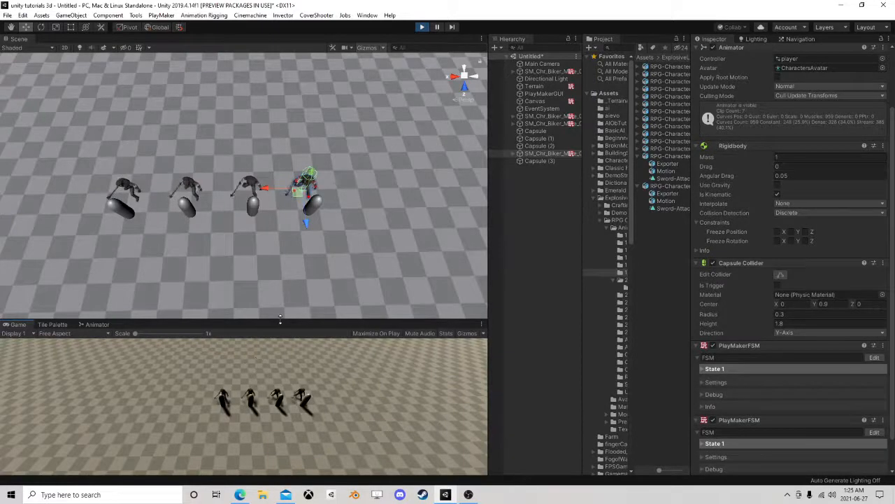
{"action": "left_click_drag", "start_coordinate": [280, 318], "coordinate": [280, 203]}
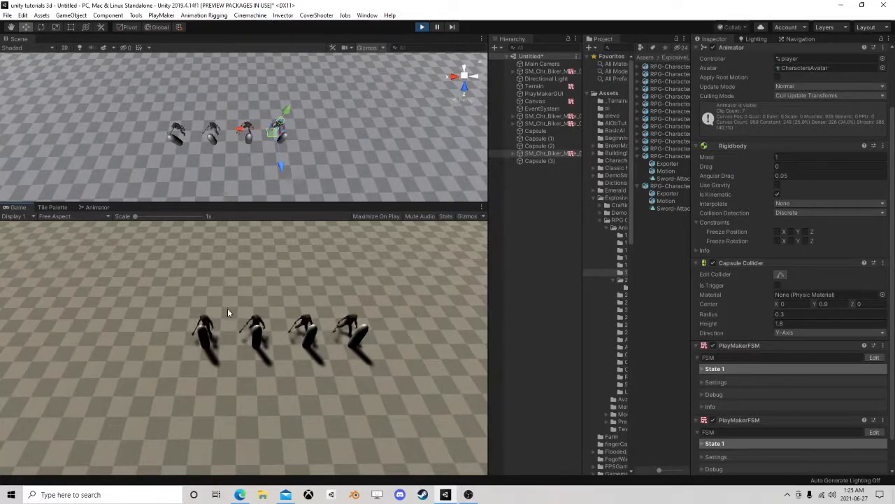
{"action": "left_click", "coordinate": [203, 320]}
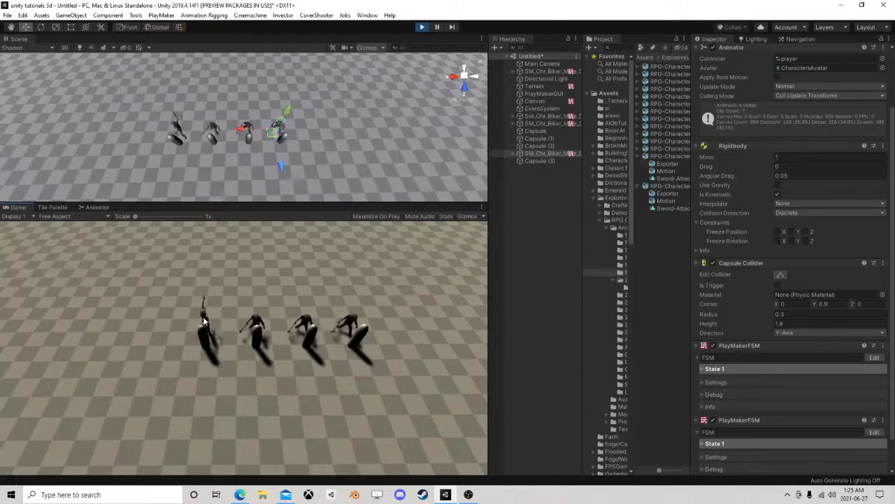
{"action": "left_click", "coordinate": [203, 320]}
{"action": "left_click", "coordinate": [204, 320]}
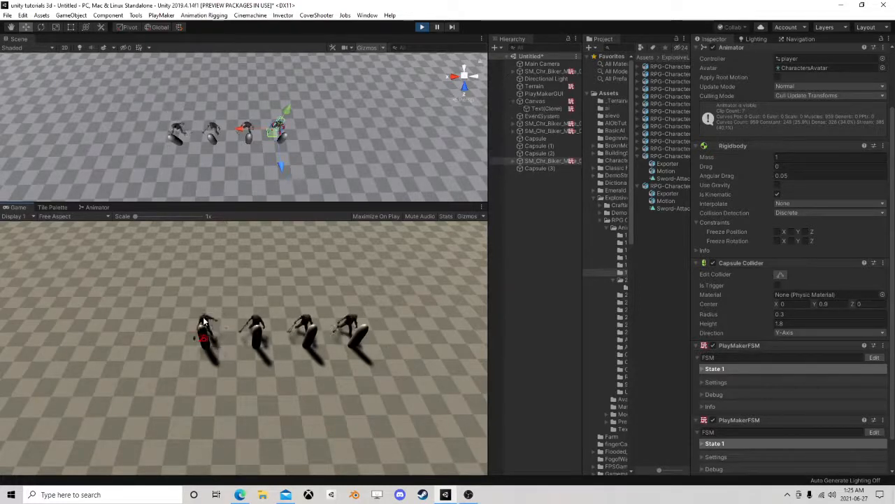
{"action": "left_click", "coordinate": [204, 320]}
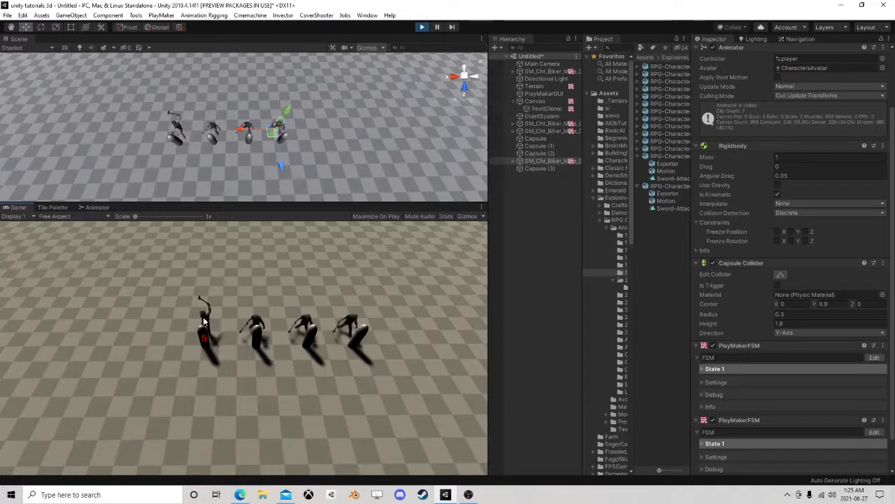
{"action": "left_click", "coordinate": [204, 320]}
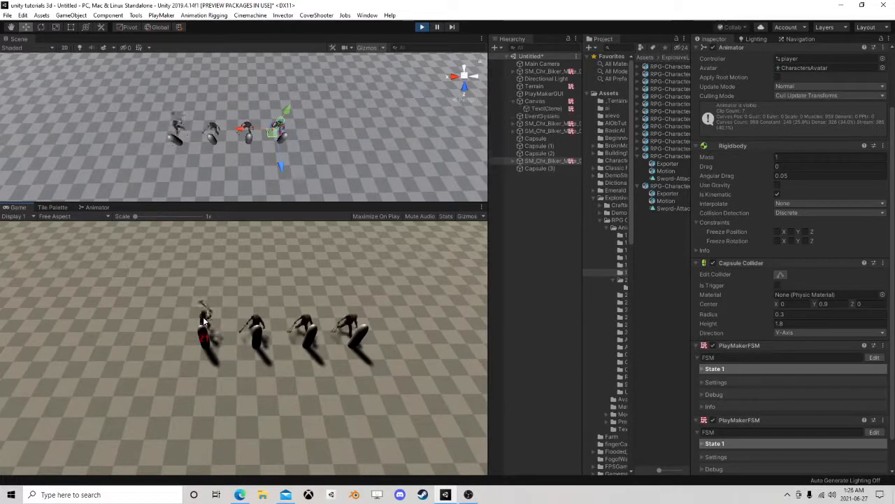
{"action": "left_click", "coordinate": [204, 321]}
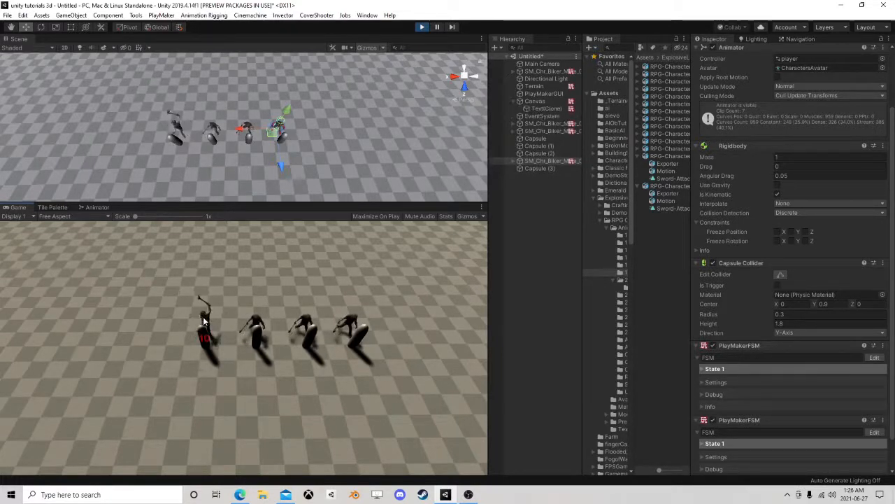
{"action": "left_click", "coordinate": [204, 321]}
{"action": "left_click", "coordinate": [204, 321]}
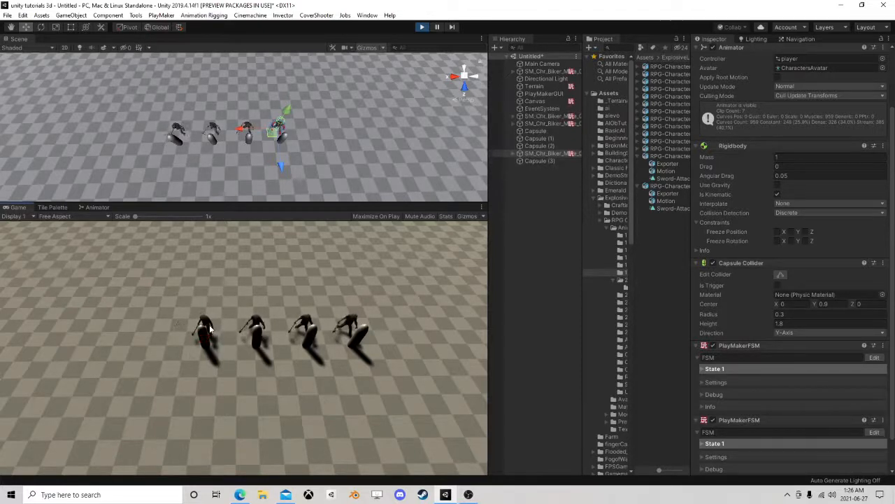
{"action": "left_click", "coordinate": [207, 324]}
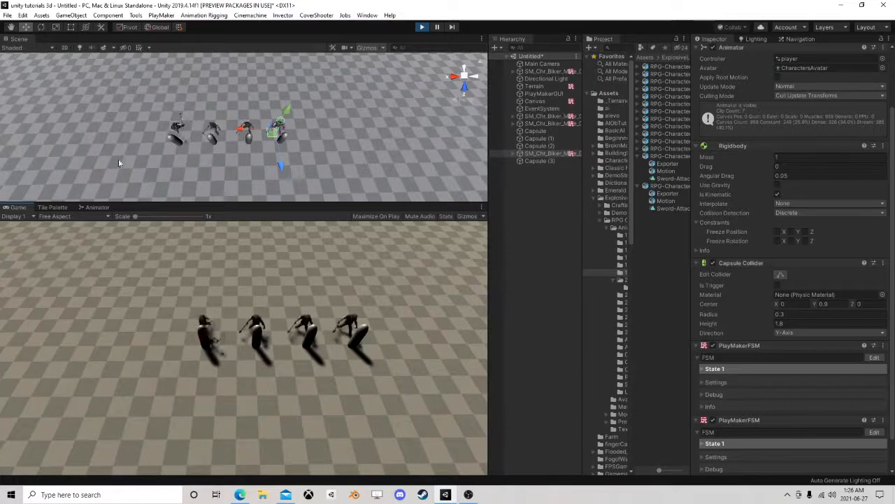
Set the speed of the Sword-Attack-R5 animator state to 1 and check the first biker's attack in the Game view
{"action": "left_click", "coordinate": [97, 207]}
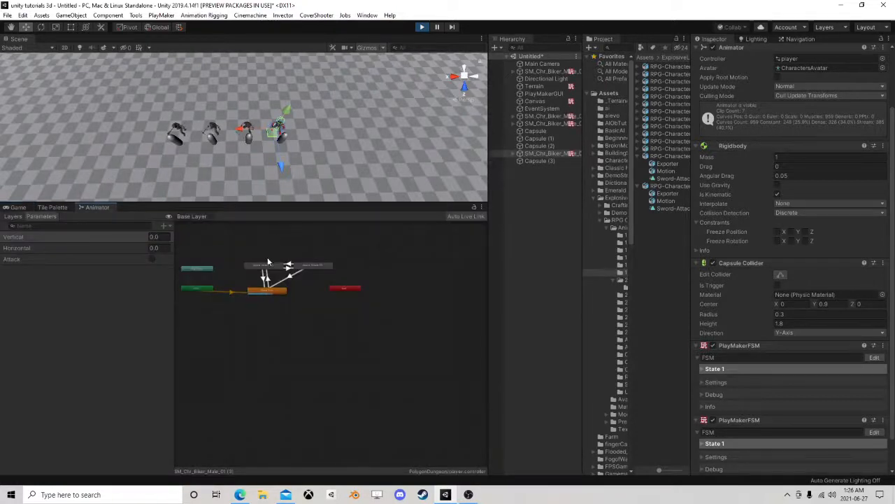
{"action": "left_click", "coordinate": [266, 265]}
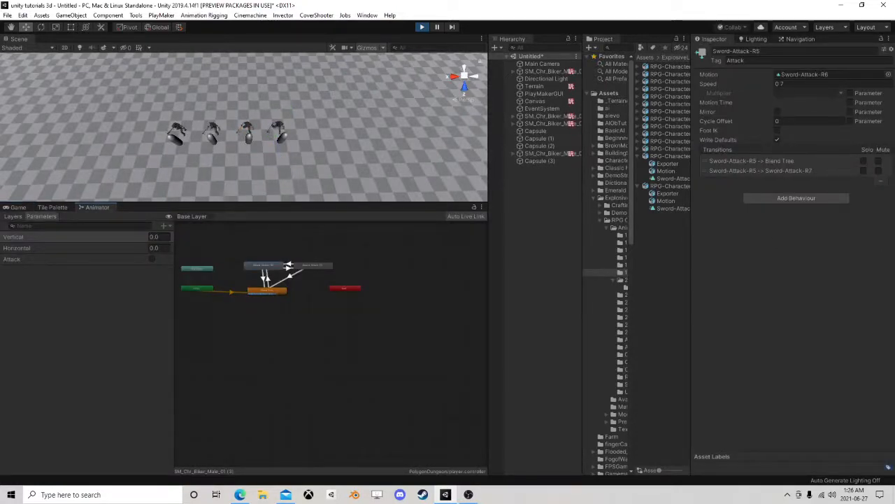
{"action": "left_click", "coordinate": [790, 83]}
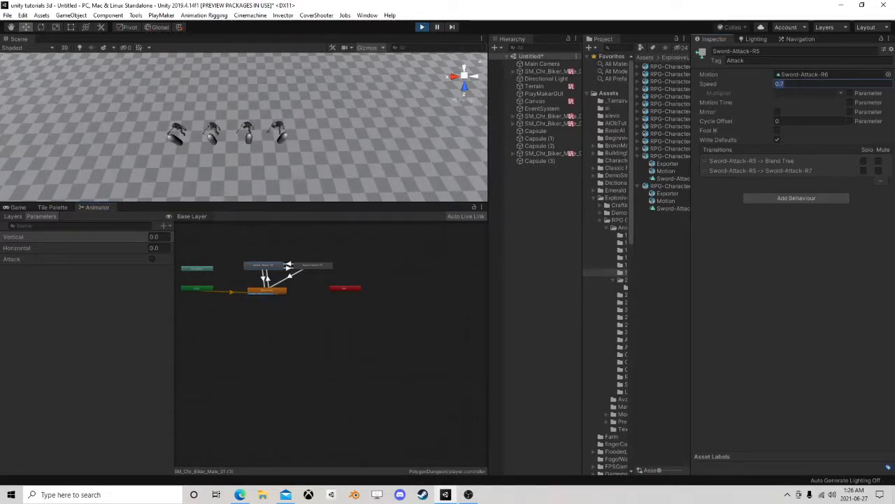
{"action": "left_click", "coordinate": [17, 207]}
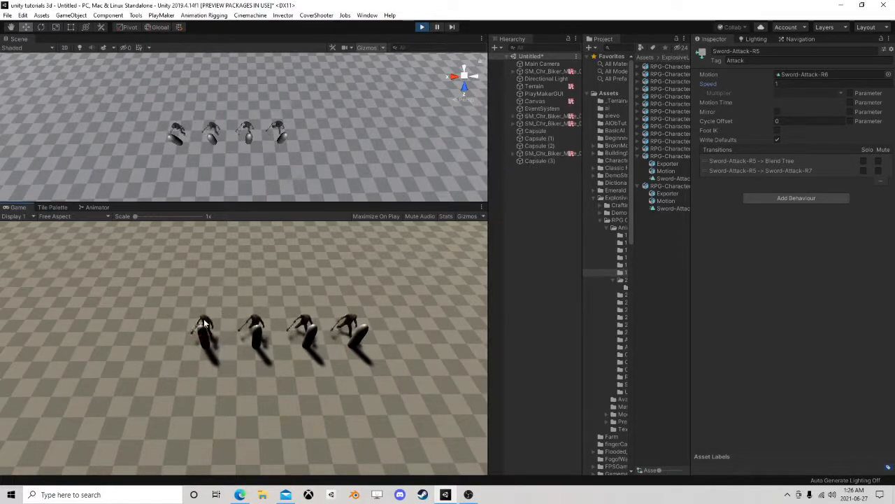
{"action": "scroll", "coordinate": [180, 303], "scroll_direction": "up", "scroll_amount": 5}
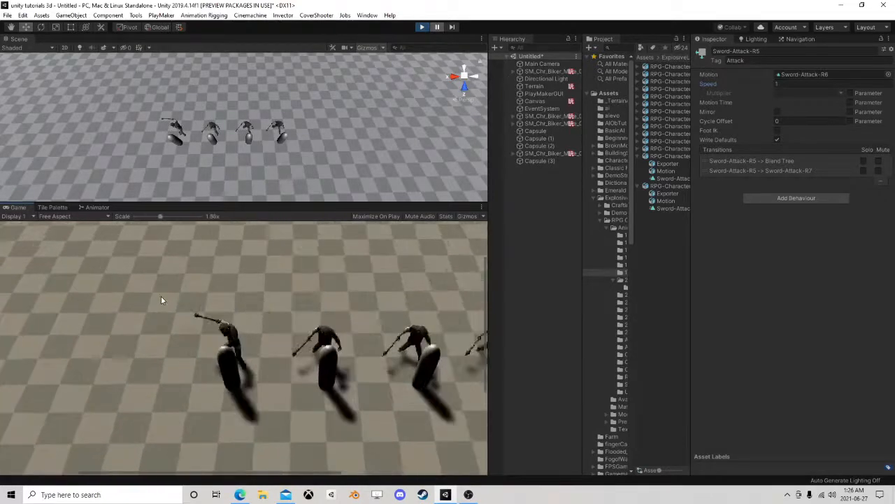
{"action": "scroll", "coordinate": [158, 308], "scroll_direction": "down", "scroll_amount": 5}
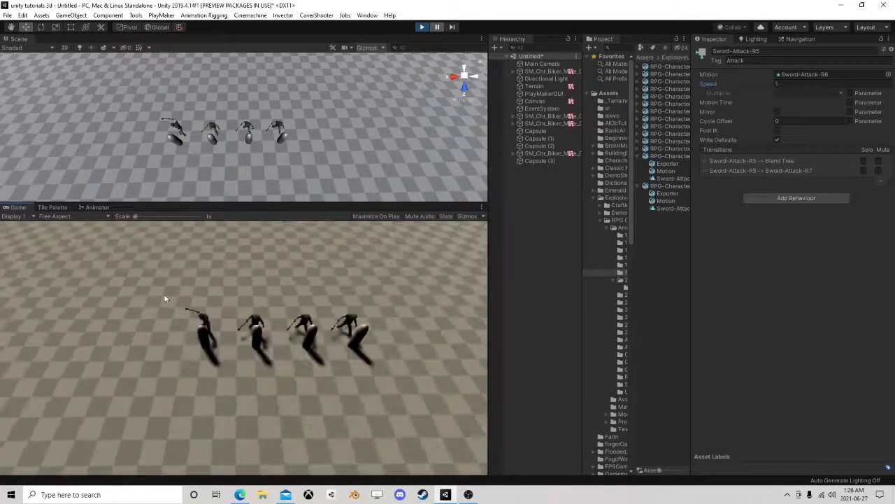
Enlarge the Scene view and examine the first biker, his raised axe and the capsule up close while the scene is paused
{"action": "left_click", "coordinate": [192, 200]}
{"action": "left_click_drag", "start_coordinate": [192, 204], "coordinate": [189, 334]}
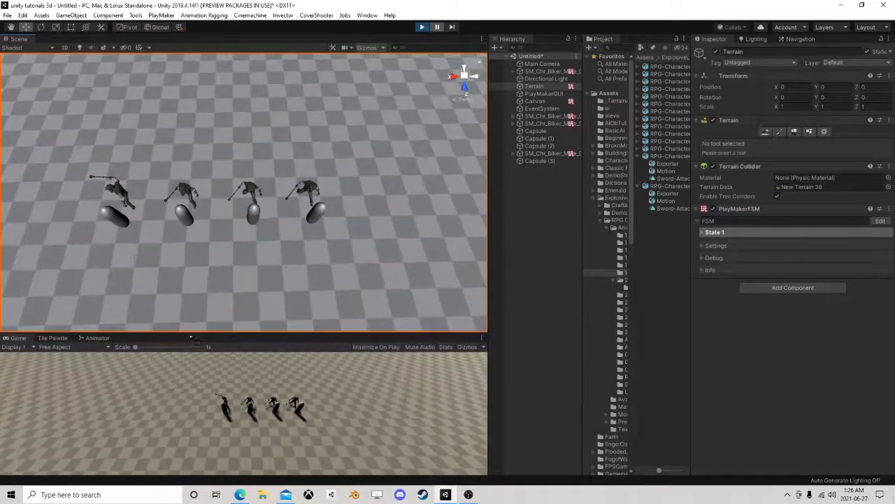
{"action": "scroll", "coordinate": [111, 271], "scroll_direction": "up", "scroll_amount": 3}
{"action": "right_click_drag", "start_coordinate": [112, 271], "coordinate": [144, 240]}
{"action": "middle_click_drag", "start_coordinate": [145, 240], "coordinate": [229, 198]}
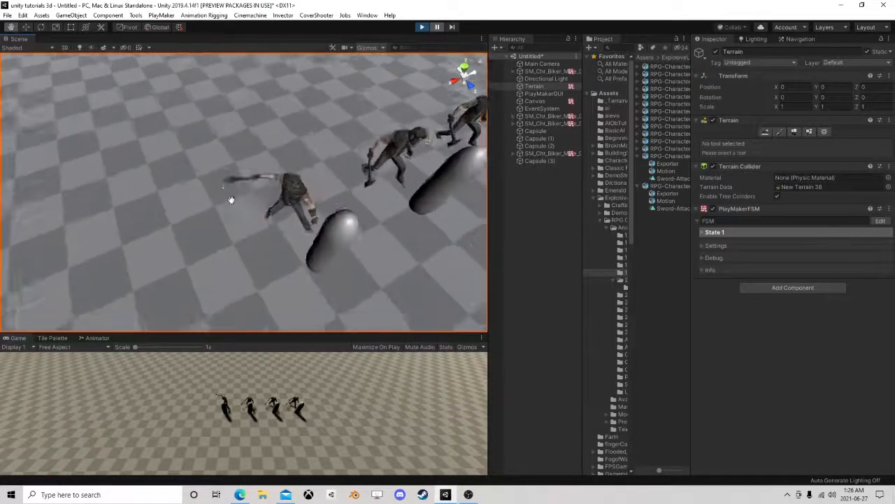
{"action": "scroll", "coordinate": [228, 196], "scroll_direction": "up", "scroll_amount": 2}
{"action": "right_click_drag", "start_coordinate": [212, 219], "coordinate": [217, 139]}
{"action": "middle_click_drag", "start_coordinate": [236, 266], "coordinate": [262, 183]}
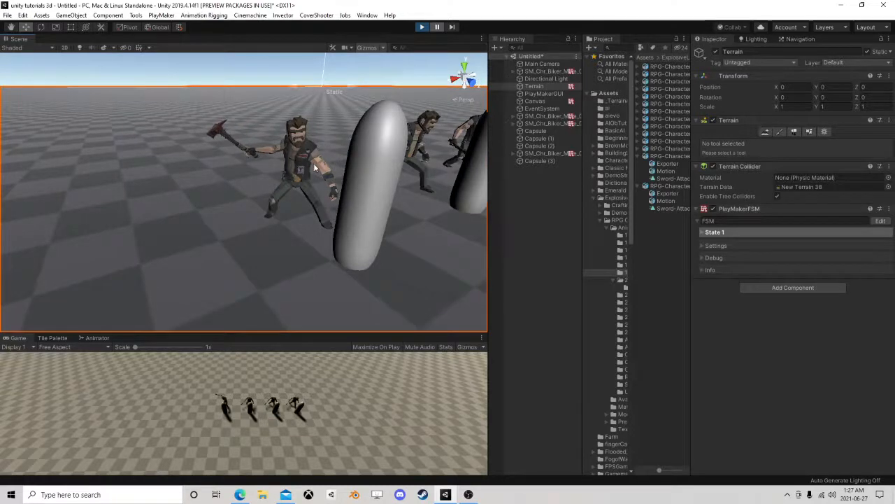
{"action": "right_click_drag", "start_coordinate": [317, 161], "coordinate": [332, 192]}
{"action": "middle_click_drag", "start_coordinate": [338, 78], "coordinate": [330, 141]}
{"action": "scroll", "coordinate": [329, 142], "scroll_direction": "up", "scroll_amount": 2}
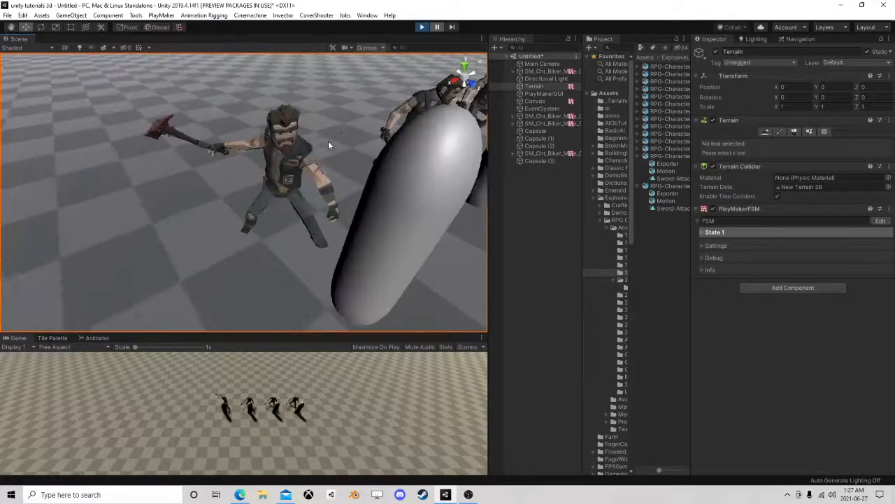
Advance the paused attack frame by frame and follow the first biker's axe swing through to the capsule
{"action": "left_click", "coordinate": [453, 27]}
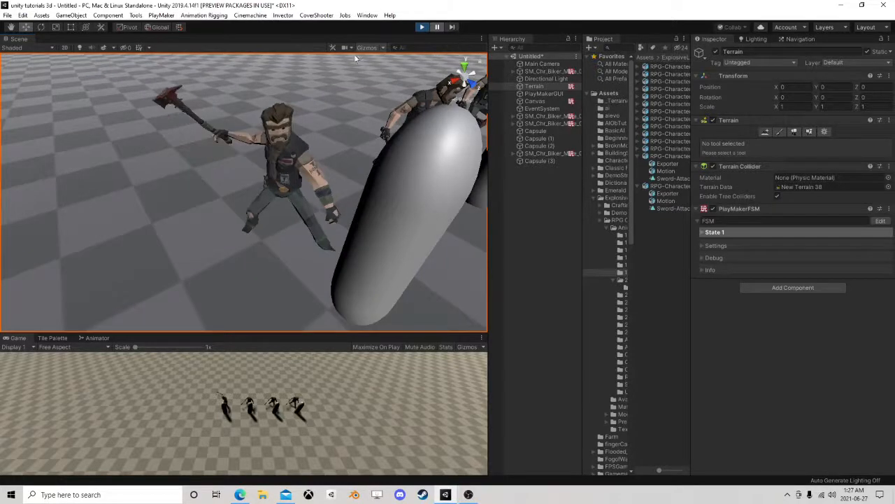
{"action": "right_click_drag", "start_coordinate": [154, 109], "coordinate": [246, 175]}
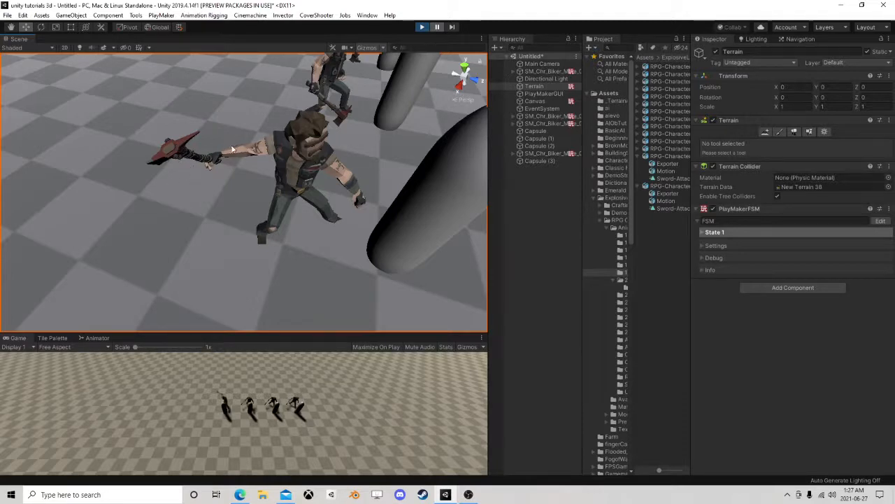
{"action": "left_click", "coordinate": [451, 27]}
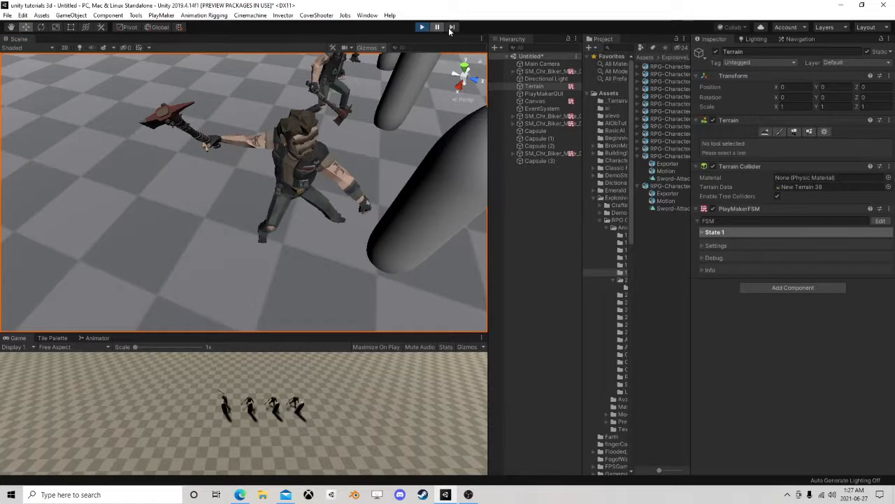
{"action": "left_click", "coordinate": [451, 28]}
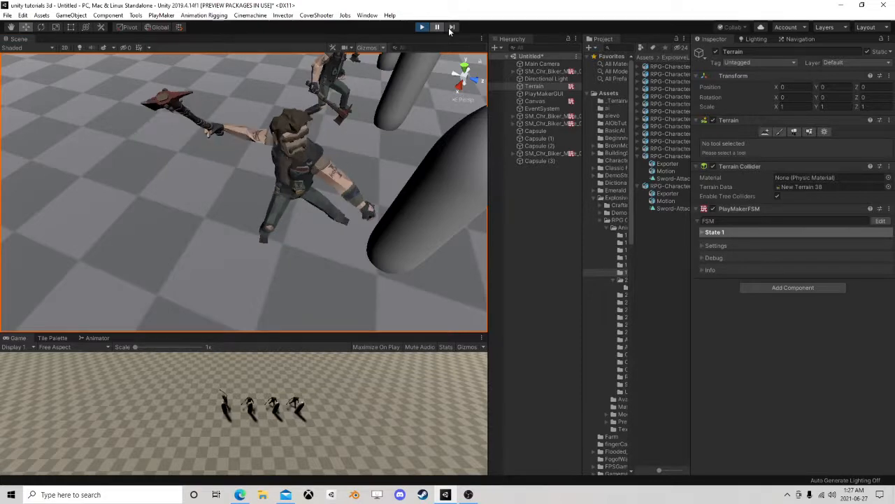
{"action": "left_click", "coordinate": [451, 28]}
{"action": "left_click", "coordinate": [452, 28]}
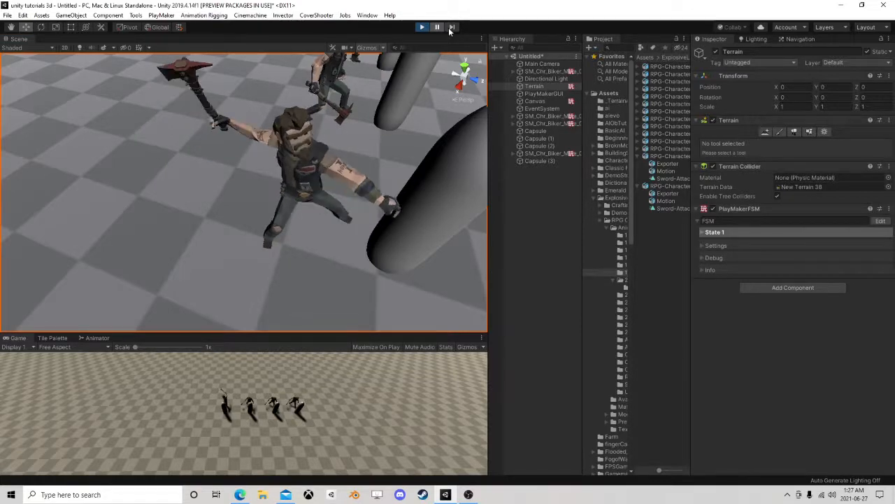
{"action": "left_click", "coordinate": [452, 28]}
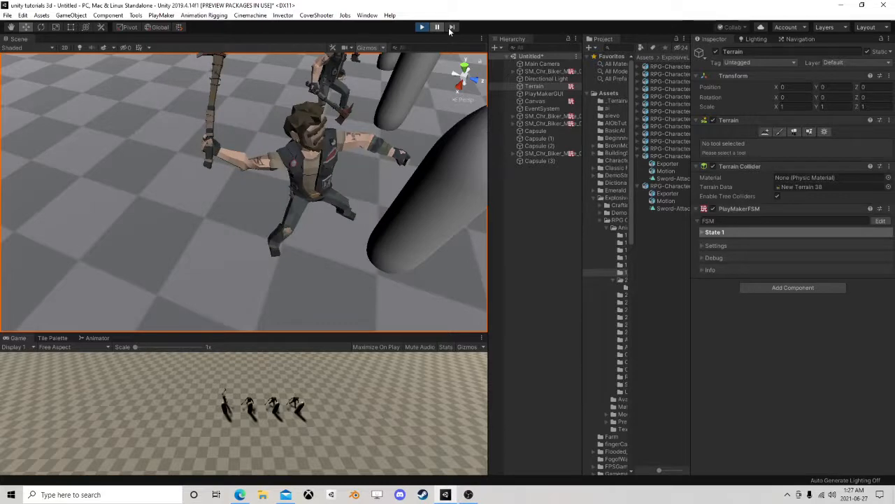
{"action": "left_click", "coordinate": [451, 28]}
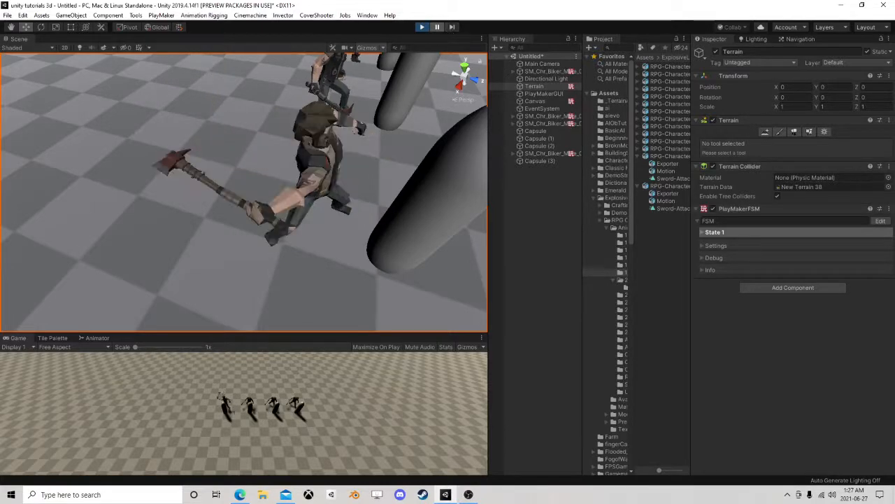
{"action": "scroll", "coordinate": [226, 205], "scroll_direction": "down", "scroll_amount": 3}
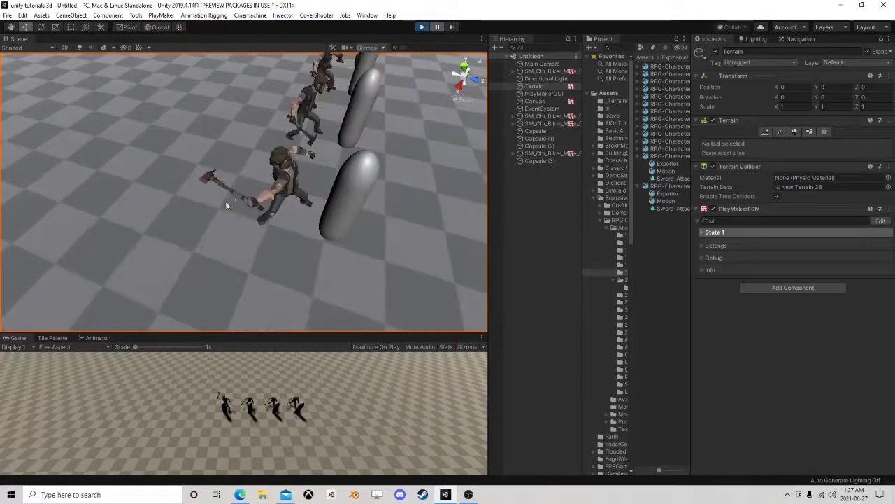
{"action": "left_click", "coordinate": [451, 28]}
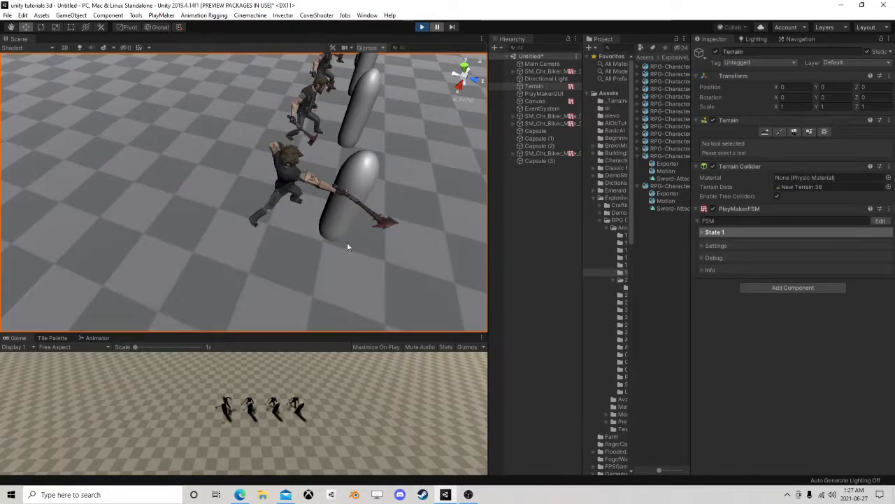
Move the first biker's capsule sideways to X 488.458, then across to X 488.829, Z 498.12, testing the axe attack at each position
{"action": "right_click_drag", "start_coordinate": [347, 242], "coordinate": [315, 218]}
{"action": "middle_click_drag", "start_coordinate": [315, 218], "coordinate": [305, 189]}
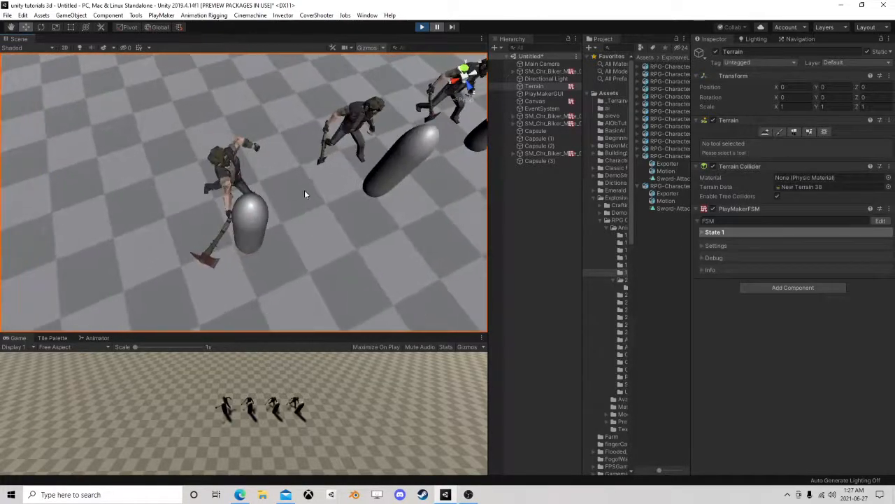
{"action": "right_click_drag", "start_coordinate": [305, 194], "coordinate": [250, 153]}
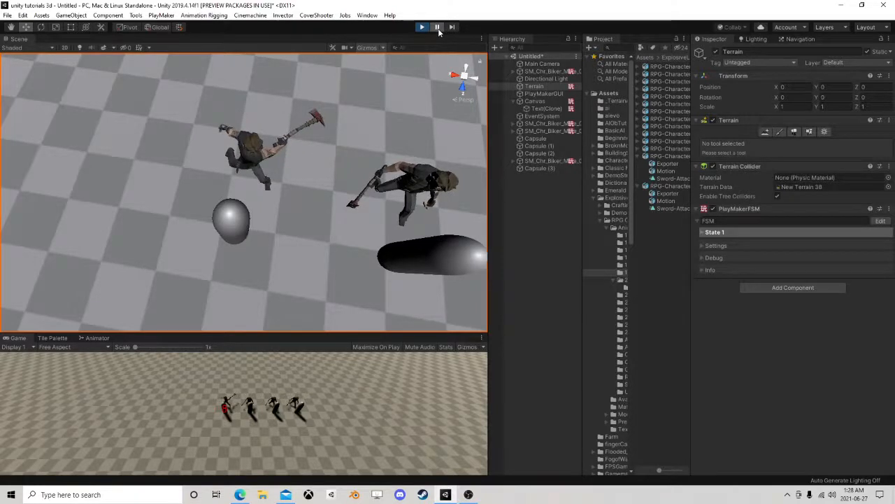
{"action": "left_click", "coordinate": [227, 238]}
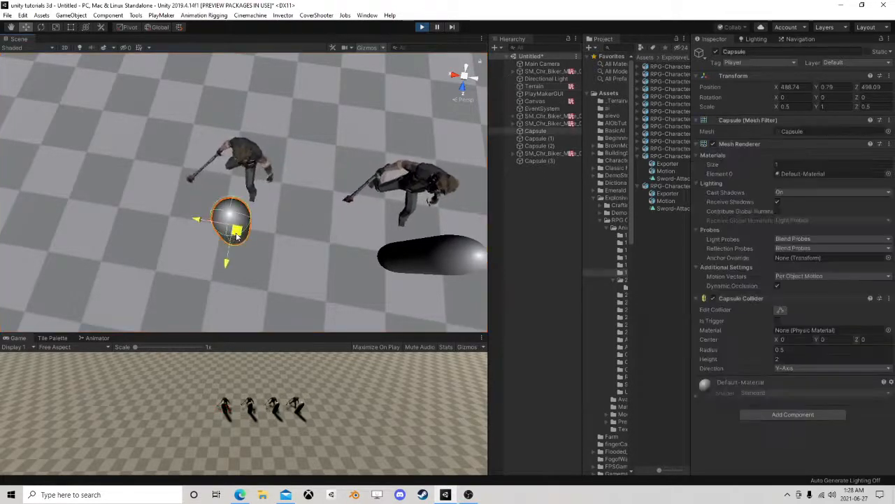
{"action": "left_click_drag", "start_coordinate": [236, 235], "coordinate": [255, 239]}
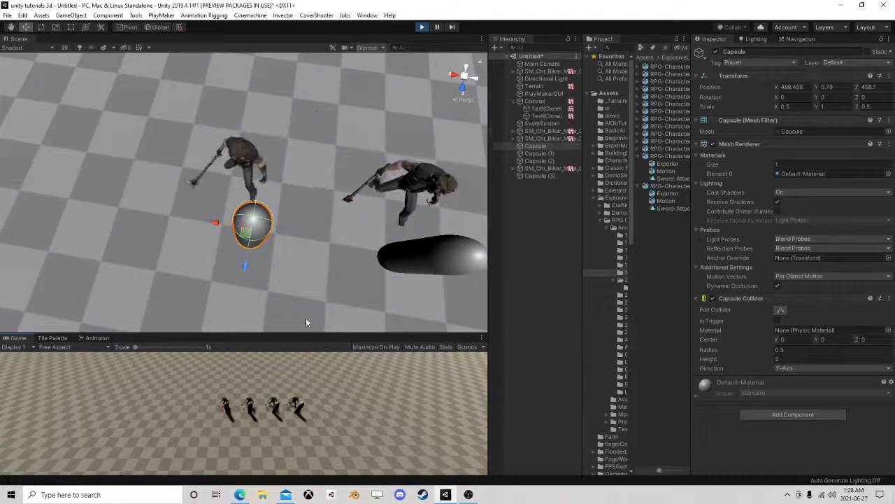
{"action": "left_click_drag", "start_coordinate": [246, 239], "coordinate": [217, 236]}
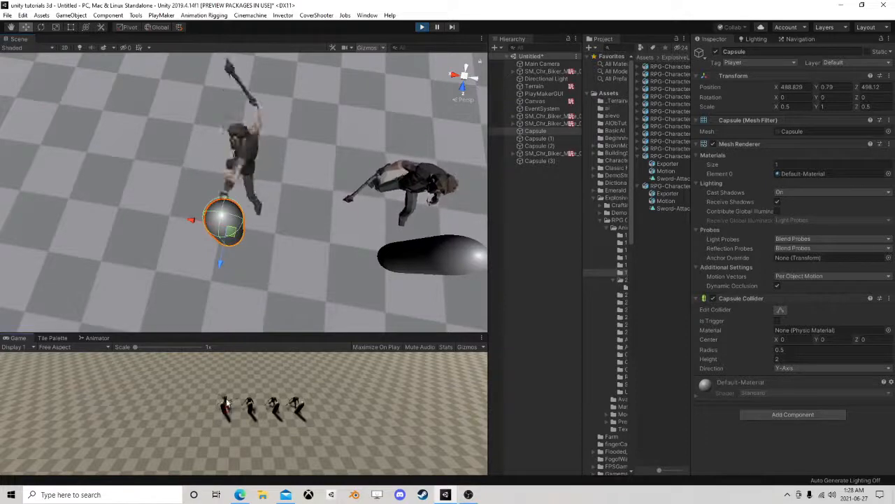
Enlarge the Game view and examine the Box Collider of SM_Wep_FireAxe_01 in the second biker's fully expanded hierarchy
{"action": "middle_click_drag", "start_coordinate": [337, 238], "coordinate": [252, 293]}
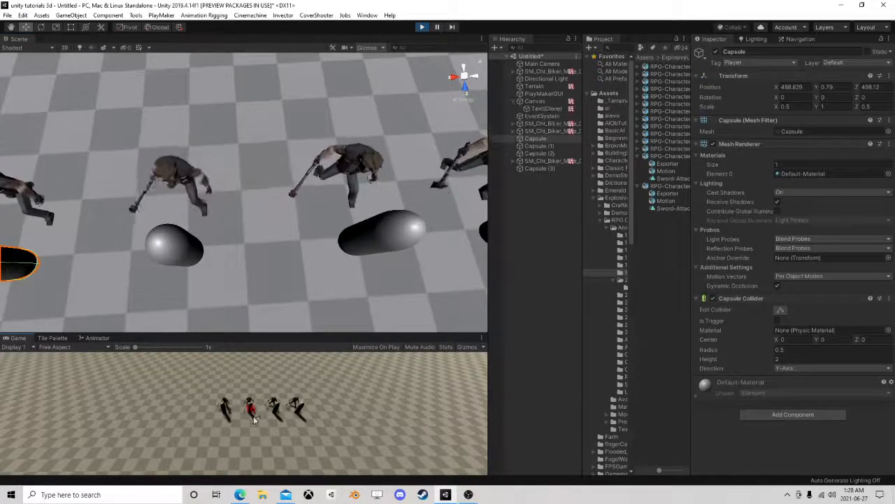
{"action": "left_click_drag", "start_coordinate": [257, 332], "coordinate": [260, 226]}
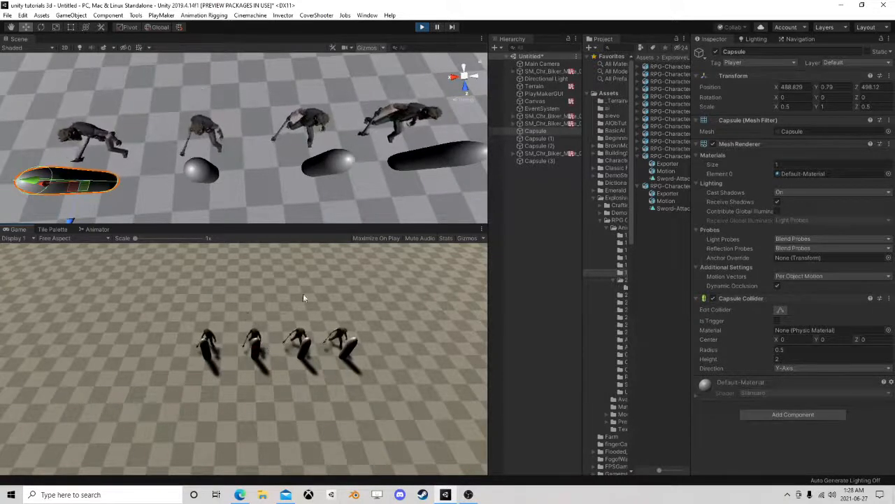
{"action": "left_click", "coordinate": [514, 115], "text": "alt"}
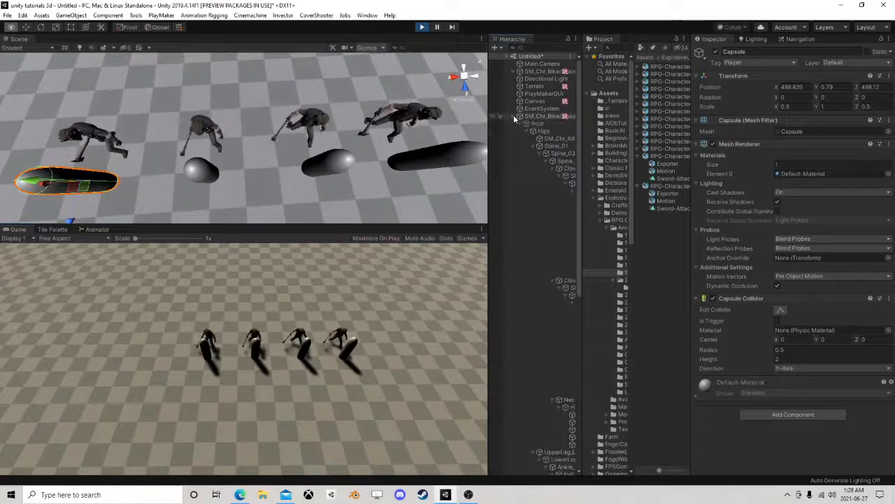
{"action": "left_click_drag", "start_coordinate": [584, 217], "coordinate": [633, 211]}
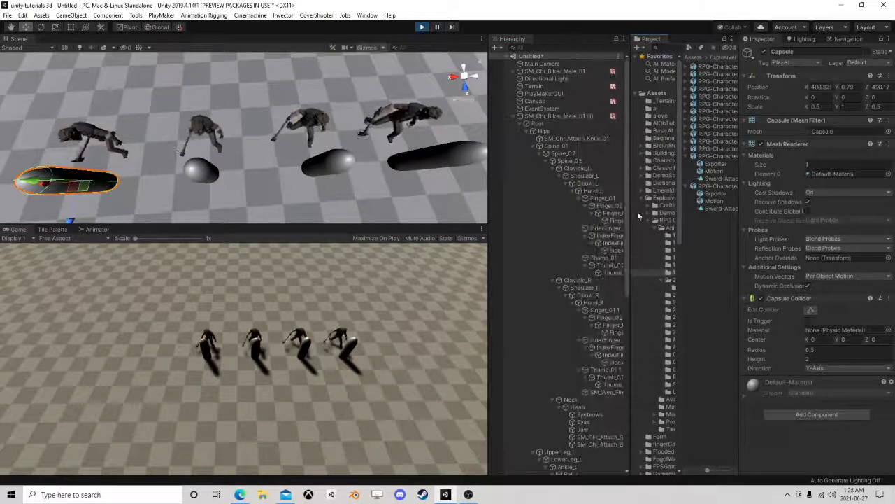
{"action": "scroll", "coordinate": [568, 254], "scroll_direction": "down", "scroll_amount": 2}
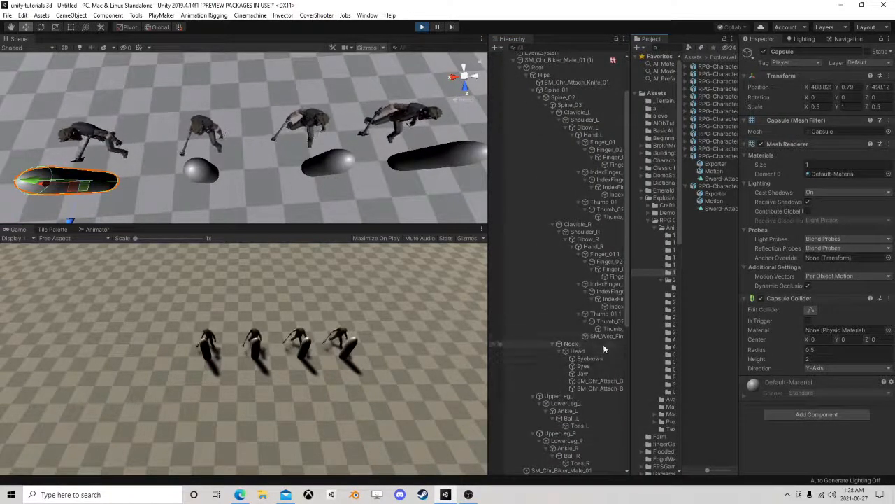
{"action": "scroll", "coordinate": [588, 394], "scroll_direction": "down", "scroll_amount": 3}
{"action": "scroll", "coordinate": [588, 396], "scroll_direction": "up", "scroll_amount": 4}
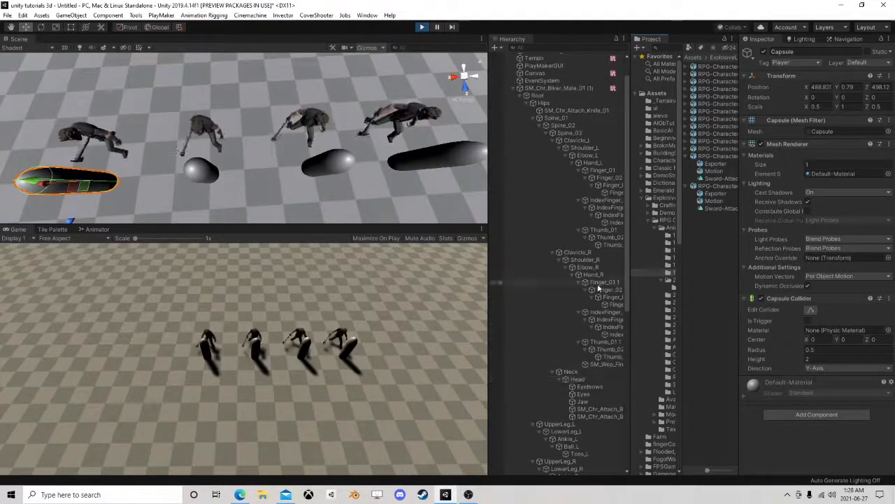
{"action": "left_click", "coordinate": [599, 361]}
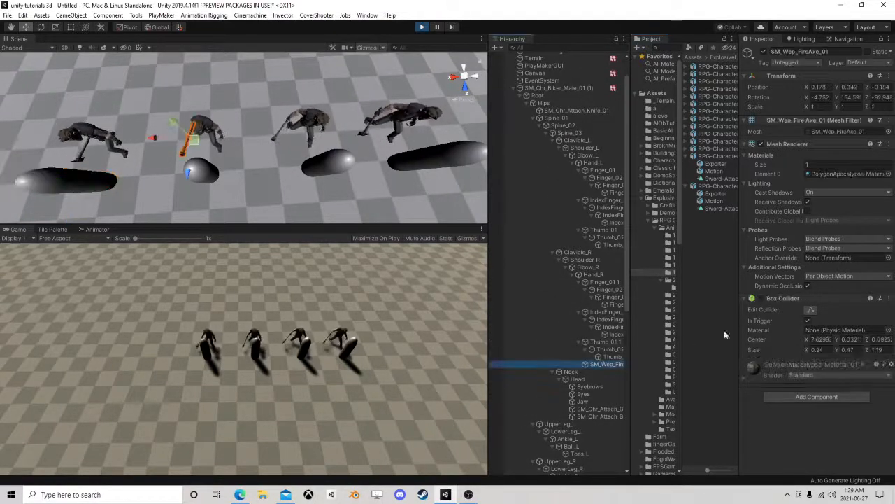
Trigger the second and third bikers' axe attacks in the Game view to compare their hit detection
{"action": "left_click", "coordinate": [256, 339]}
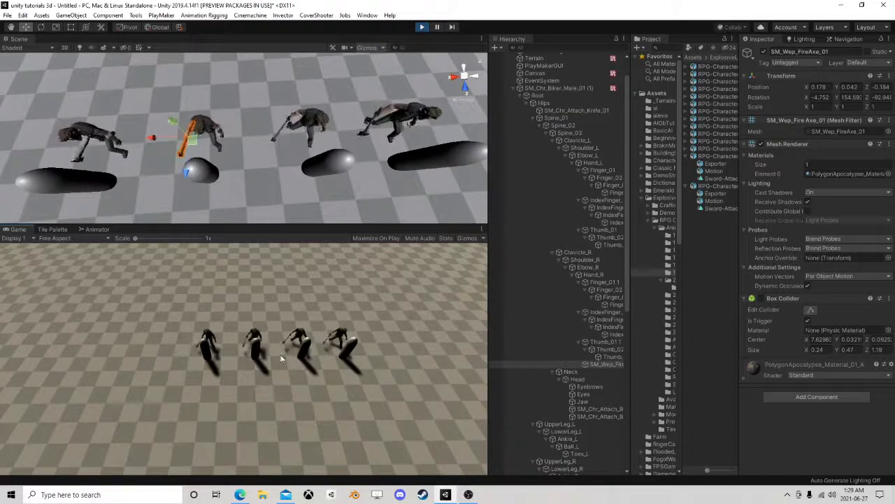
{"action": "mouse_move", "coordinate": [319, 179]}
{"action": "right_mouse_down"}
{"action": "mouse_move", "coordinate": [300, 154]}
{"action": "mouse_move", "coordinate": [324, 147]}
{"action": "mouse_move", "coordinate": [306, 169]}
{"action": "right_mouse_up"}
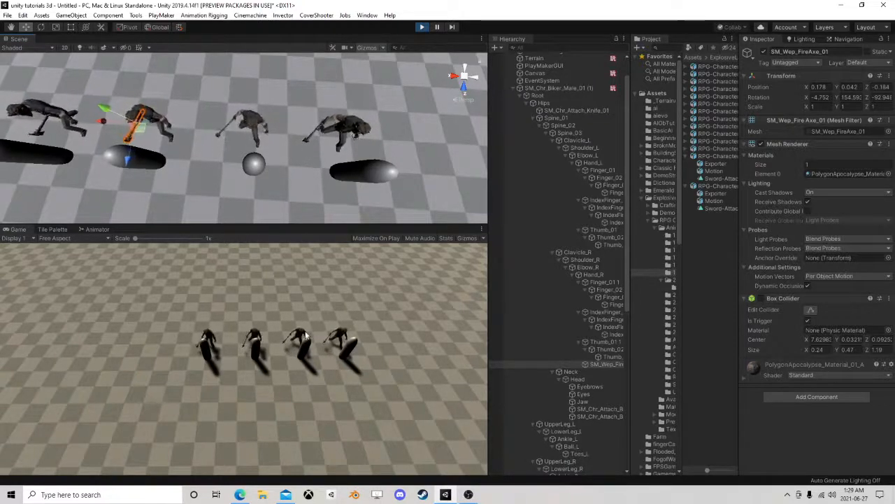
{"action": "left_click", "coordinate": [300, 336]}
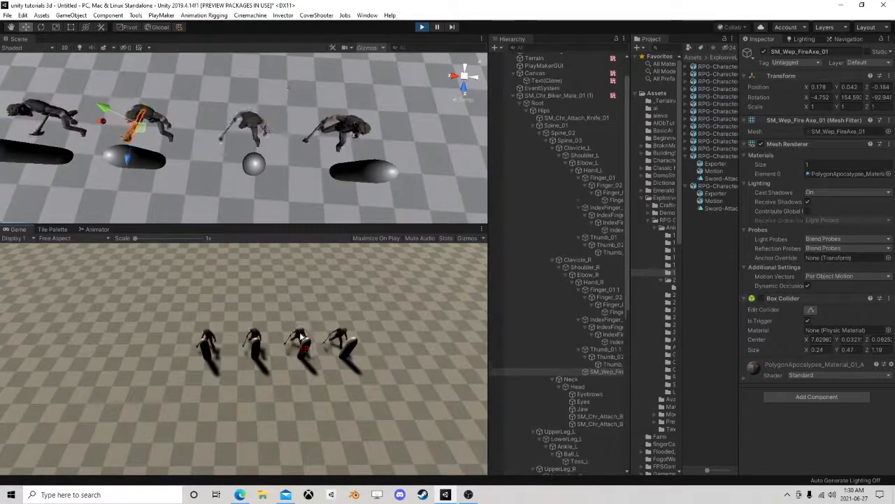
Set the Sword-Attack-R5 animator state's speed to 5 and test the third biker's attack in the Game view
{"action": "left_click", "coordinate": [102, 229]}
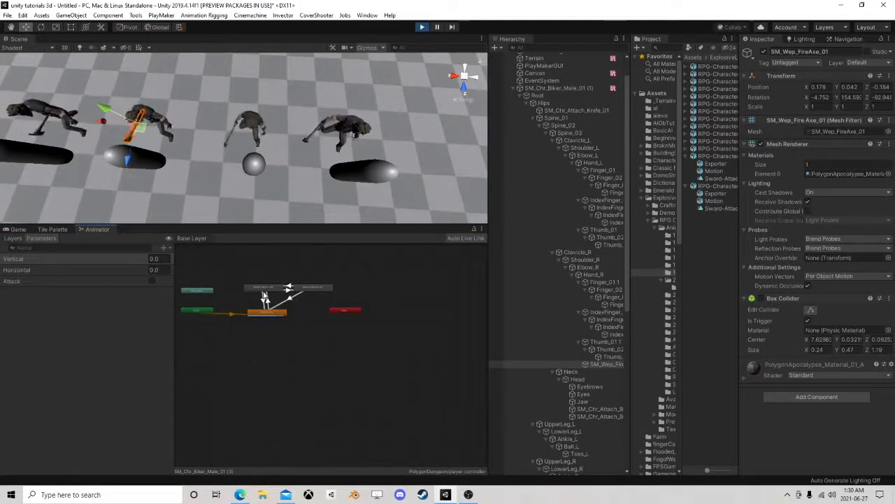
{"action": "left_click", "coordinate": [268, 287]}
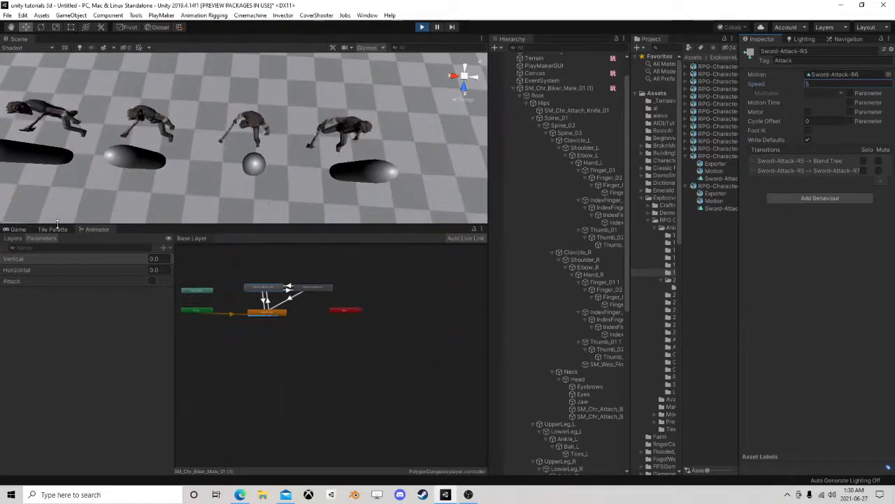
{"action": "left_click", "coordinate": [21, 230]}
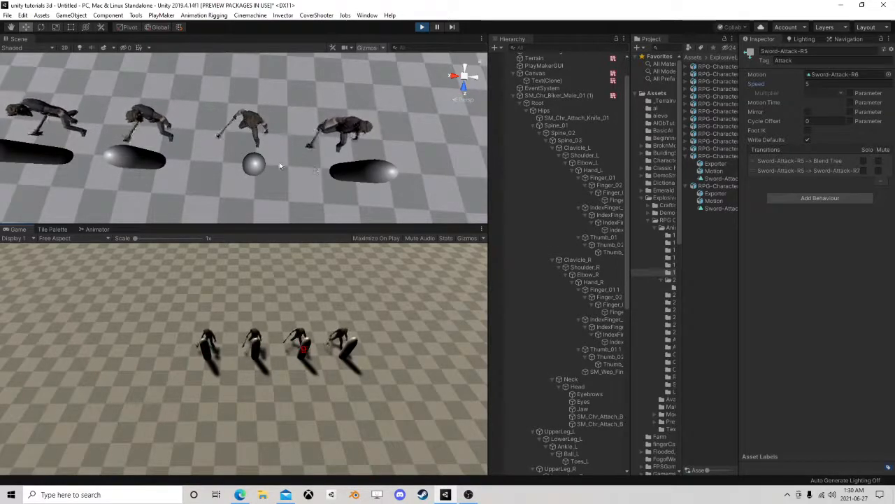
Set the Sword-Attack-R5 animator state's speed to 1 and retest the third biker's attack in the Game view
{"action": "left_click", "coordinate": [104, 230]}
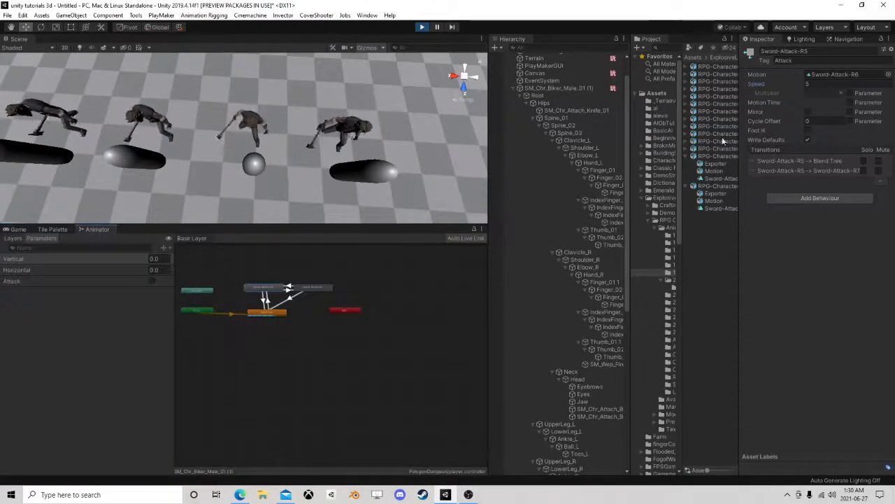
{"action": "left_click", "coordinate": [810, 83]}
{"action": "type", "text": "1"}
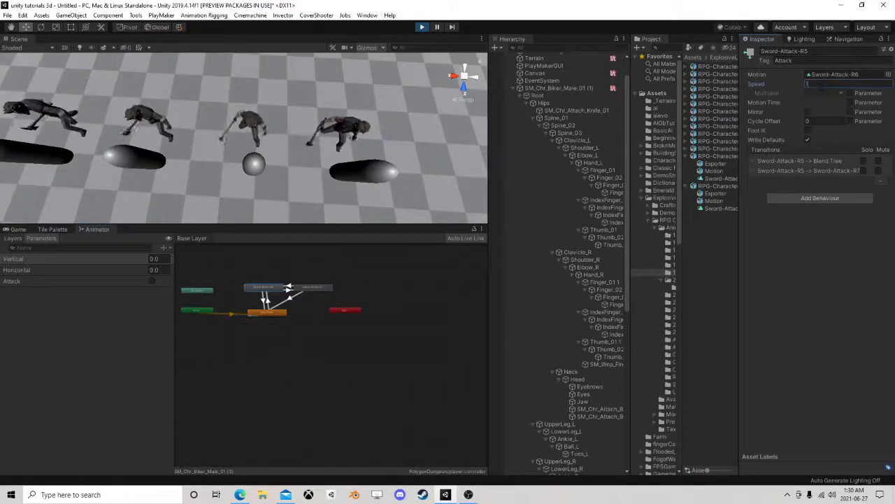
{"action": "left_click", "coordinate": [29, 231]}
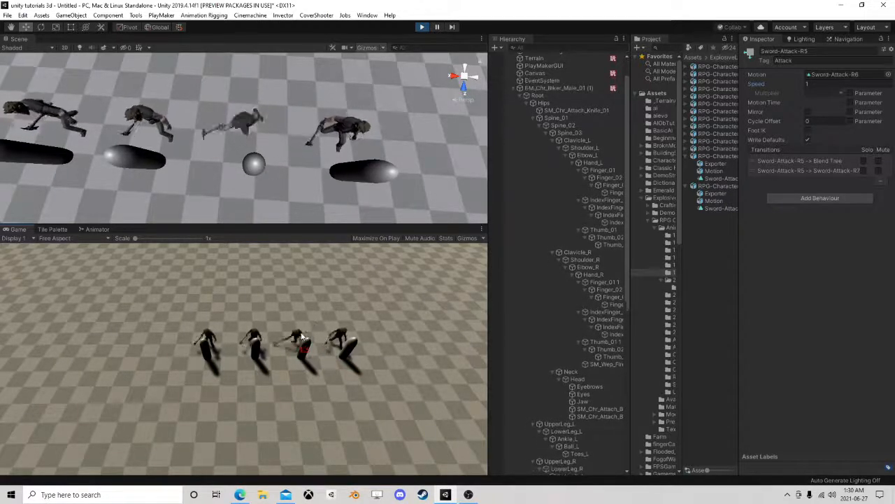
Collapse SM_Chr_Biker_Male_01 (1) in the hierarchy and open the first PlayMaker FSM of SM_Chr_Biker_Male_01 (3) for editing
{"action": "mouse_move", "coordinate": [413, 163]}
{"action": "middle_mouse_down"}
{"action": "mouse_move", "coordinate": [286, 150]}
{"action": "mouse_move", "coordinate": [294, 147]}
{"action": "middle_mouse_up"}
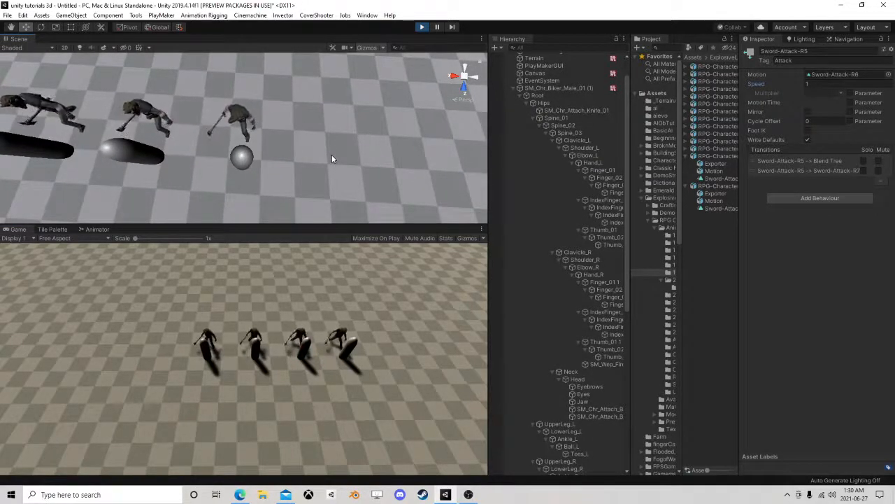
{"action": "left_click", "coordinate": [242, 117]}
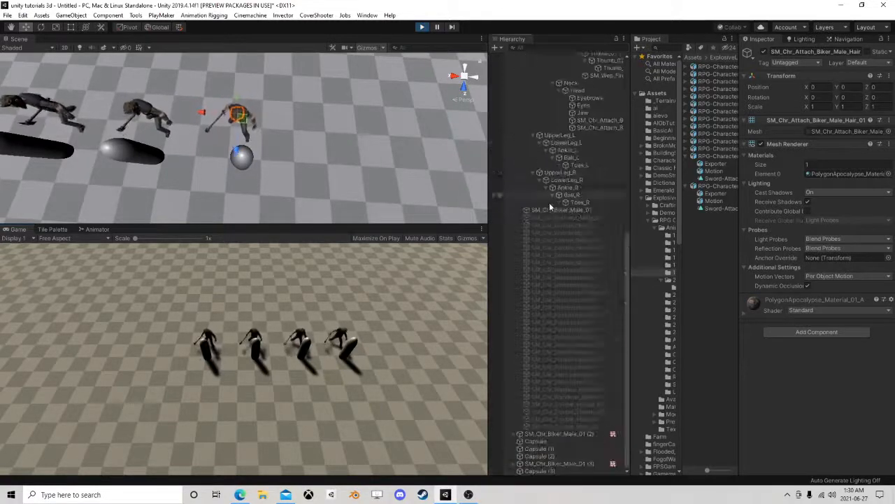
{"action": "scroll", "coordinate": [555, 222], "scroll_direction": "up", "scroll_amount": 2}
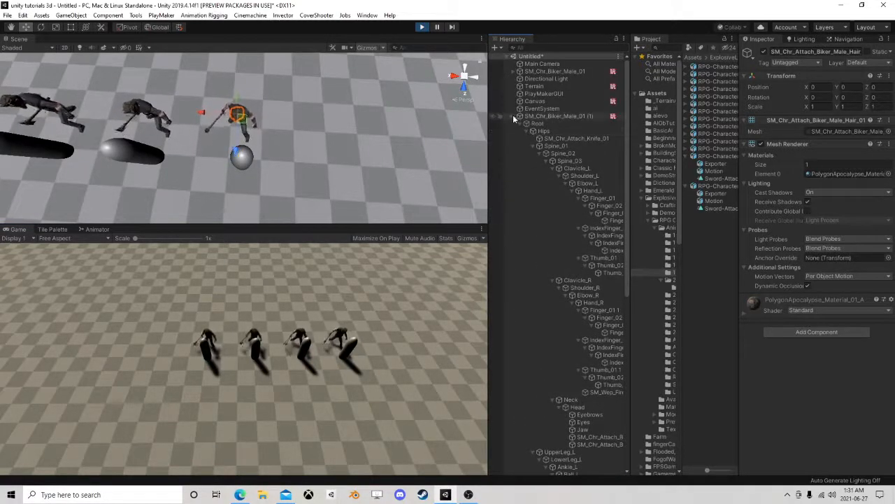
{"action": "left_click", "coordinate": [512, 116]}
{"action": "left_click", "coordinate": [556, 153]}
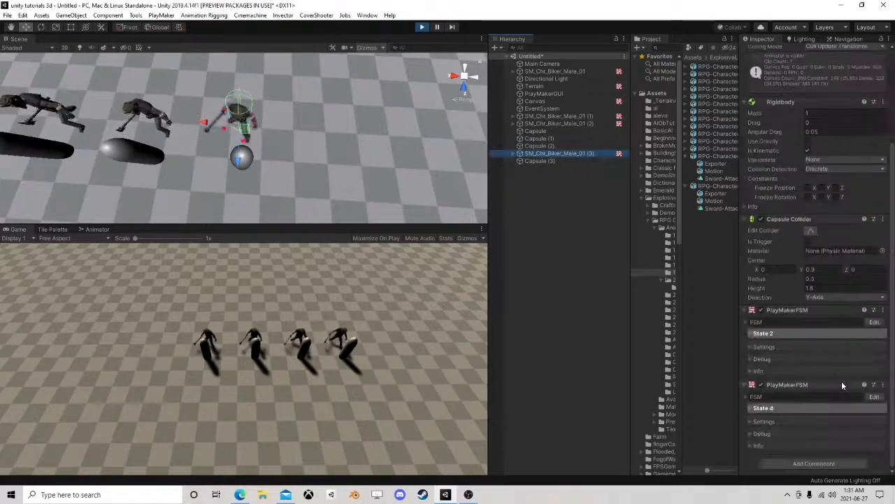
{"action": "left_click", "coordinate": [875, 323]}
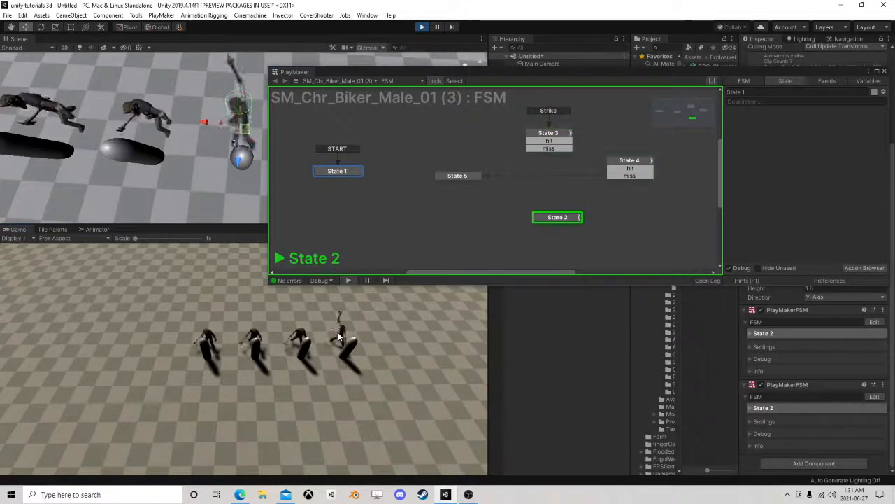
Examine the actions of State 2 and the angle and distance checks of State 3 in the fourth biker's FSM
{"action": "left_click_drag", "start_coordinate": [586, 85], "coordinate": [367, 140]}
{"action": "left_click", "coordinate": [341, 275]}
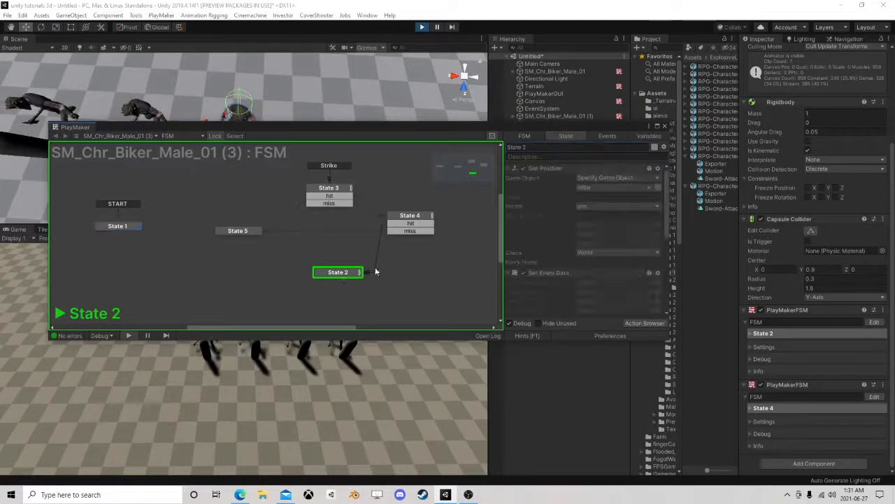
{"action": "scroll", "coordinate": [564, 246], "scroll_direction": "down", "scroll_amount": 2}
{"action": "scroll", "coordinate": [617, 260], "scroll_direction": "down", "scroll_amount": 3}
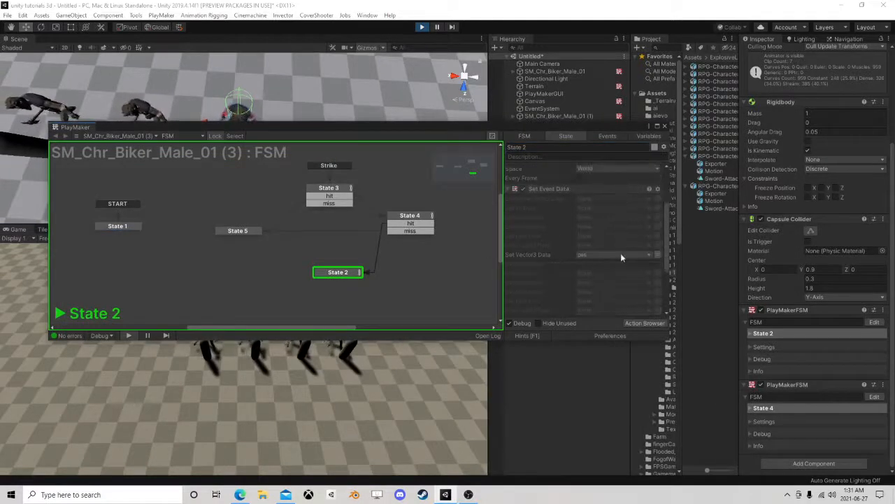
{"action": "scroll", "coordinate": [622, 257], "scroll_direction": "up", "scroll_amount": 5}
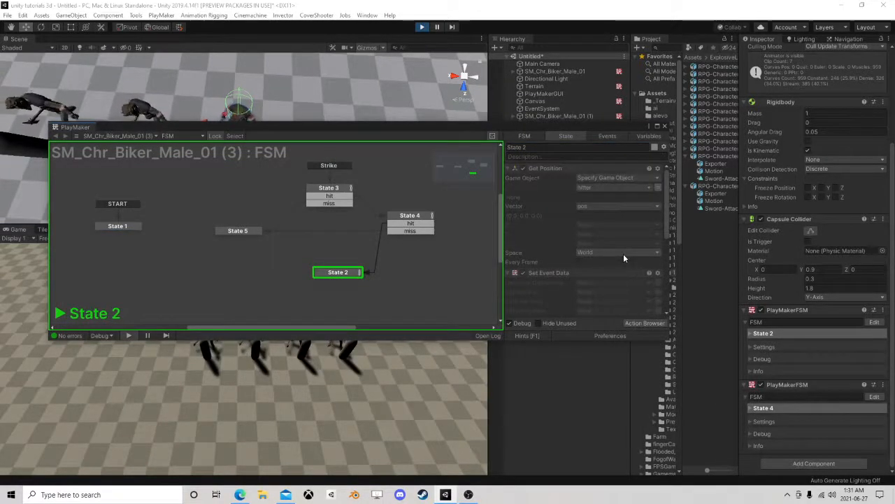
{"action": "left_click", "coordinate": [316, 193]}
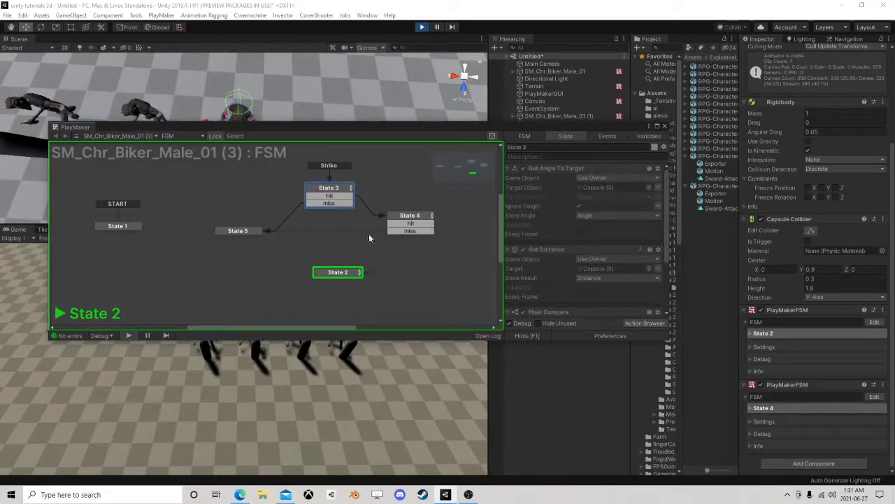
In State 2, set the Get Position action's game object to SM_Chr_Biker_Male_01 (3) instead of the hitter variable
{"action": "left_click", "coordinate": [338, 273]}
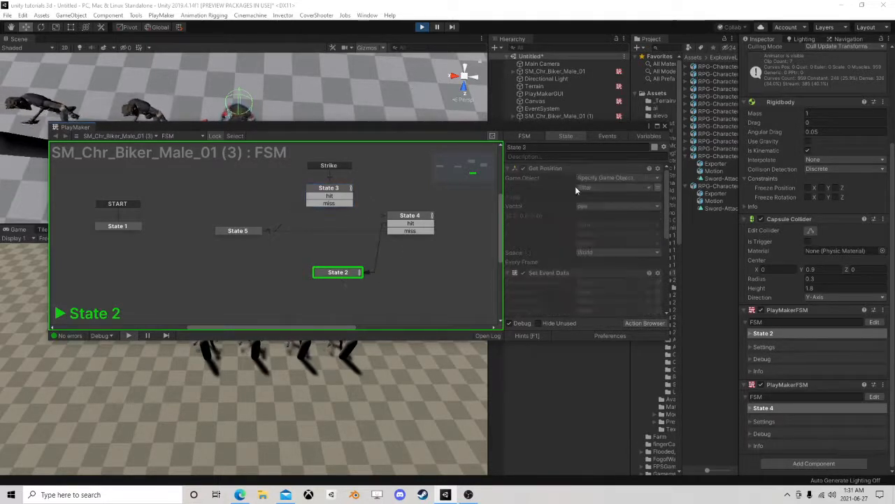
{"action": "left_click", "coordinate": [615, 187]}
{"action": "left_click", "coordinate": [625, 190]}
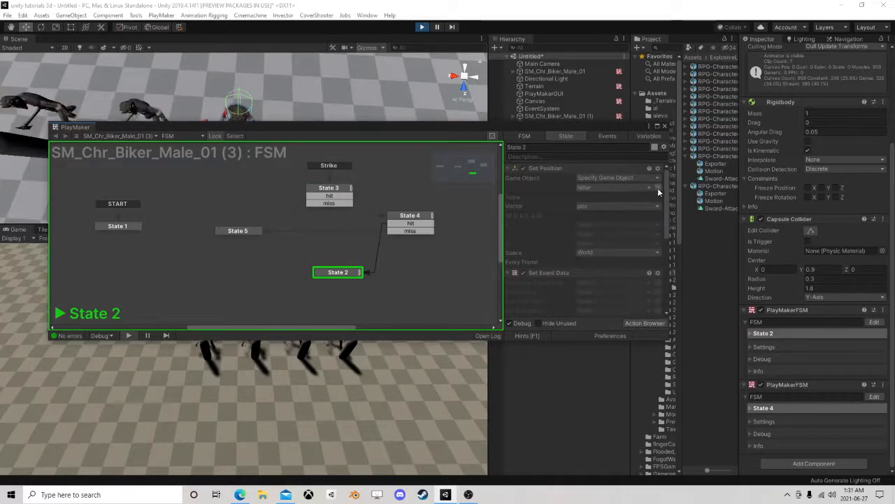
{"action": "left_click", "coordinate": [657, 189]}
{"action": "left_click_drag", "start_coordinate": [611, 126], "coordinate": [426, 115]}
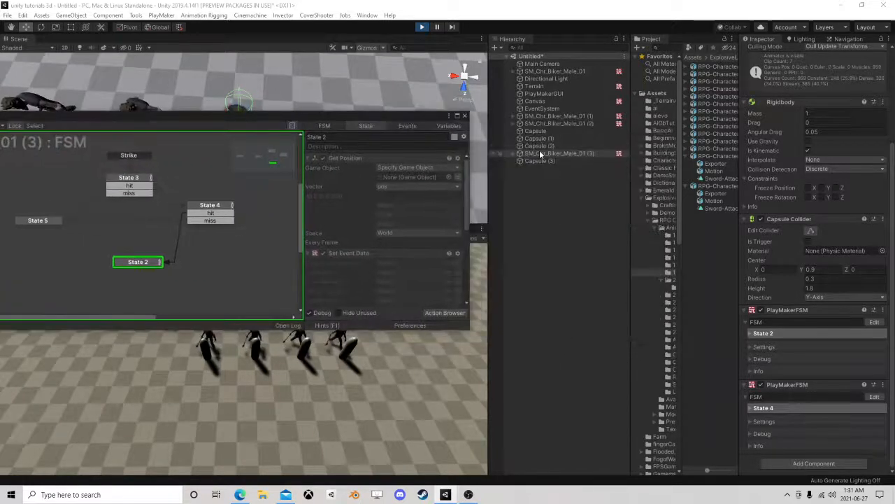
{"action": "left_click_drag", "start_coordinate": [540, 153], "coordinate": [390, 179]}
Review State 2's Set Event Data and Send Event actions, and close the PlayMaker editor
{"action": "scroll", "coordinate": [415, 209], "scroll_direction": "down", "scroll_amount": 3}
{"action": "scroll", "coordinate": [418, 214], "scroll_direction": "down", "scroll_amount": 2}
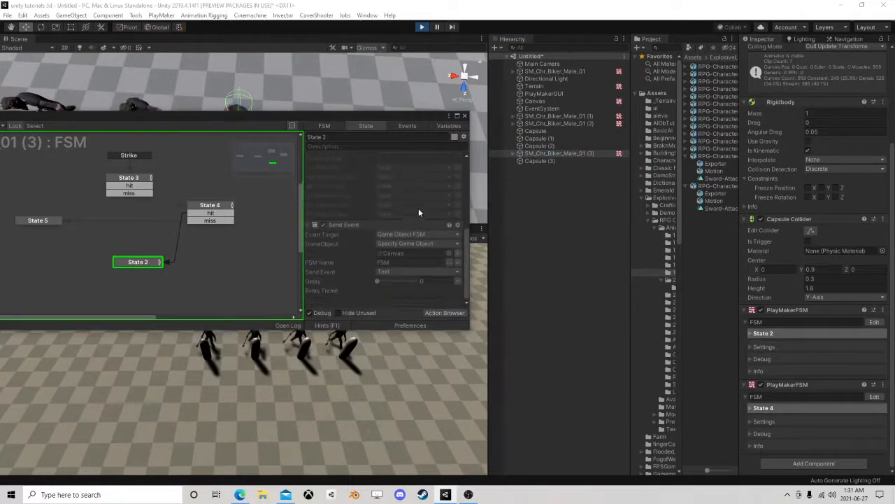
{"action": "left_click_drag", "start_coordinate": [390, 115], "coordinate": [540, 59]}
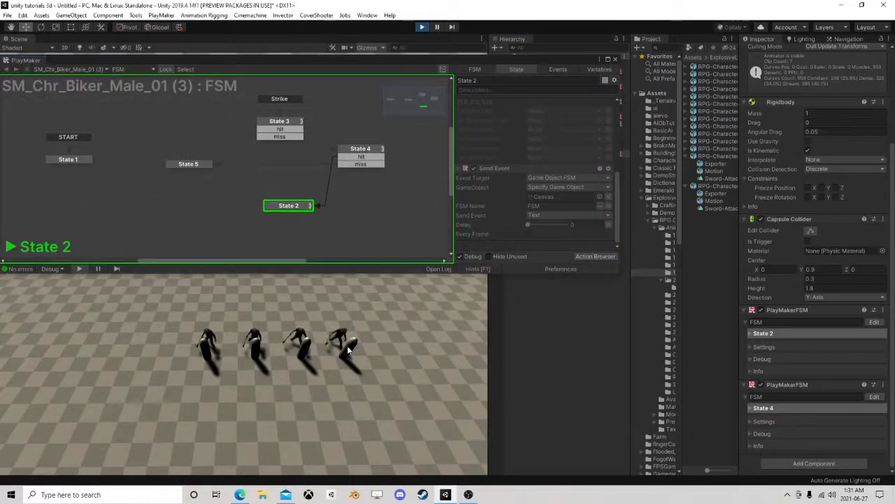
{"action": "left_click", "coordinate": [615, 60]}
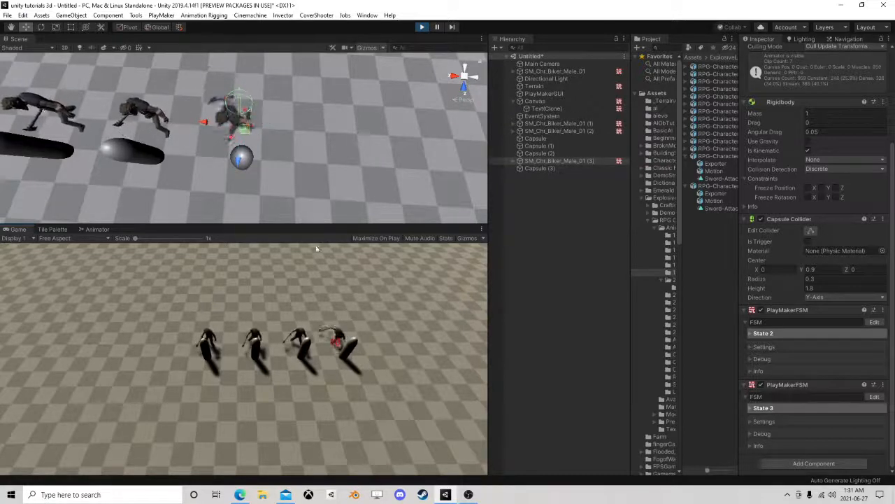
Move Capsule (3) to X 479.85, Z 497.7, then to X 480.18, Z 497.86, testing the fourth biker's attack at each position
{"action": "left_click", "coordinate": [250, 159]}
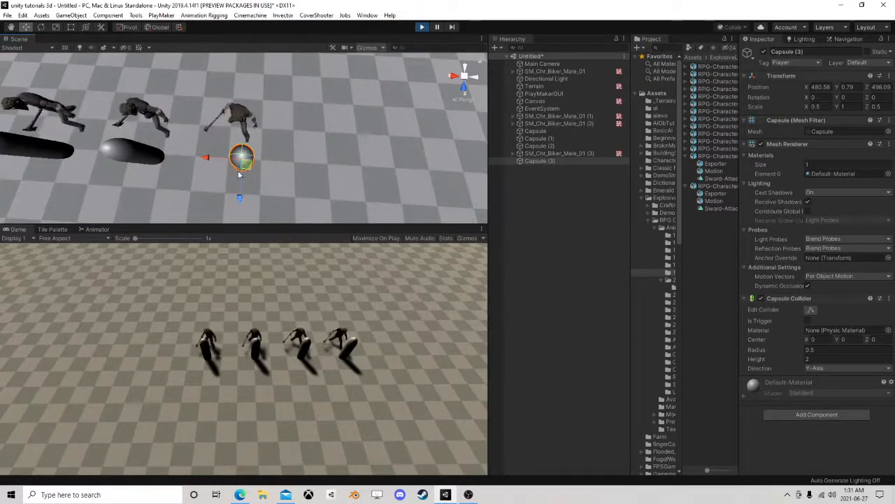
{"action": "left_click_drag", "start_coordinate": [248, 171], "coordinate": [277, 157]}
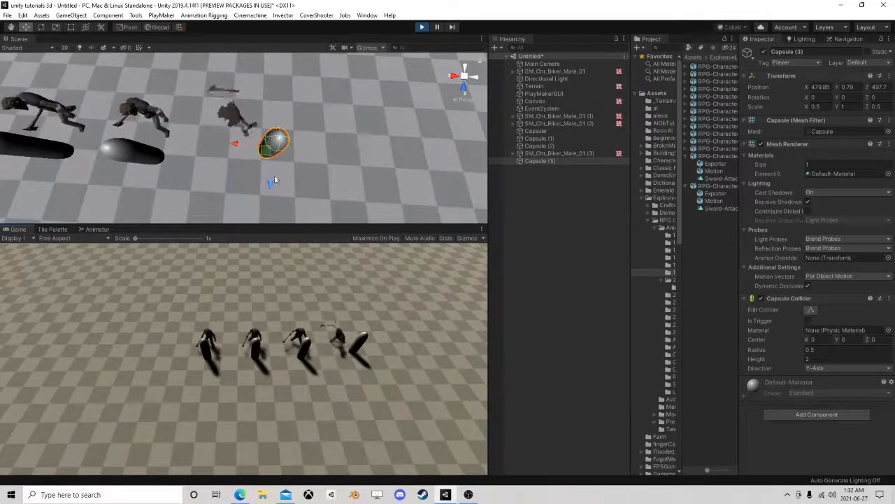
{"action": "left_click_drag", "start_coordinate": [264, 157], "coordinate": [264, 155]}
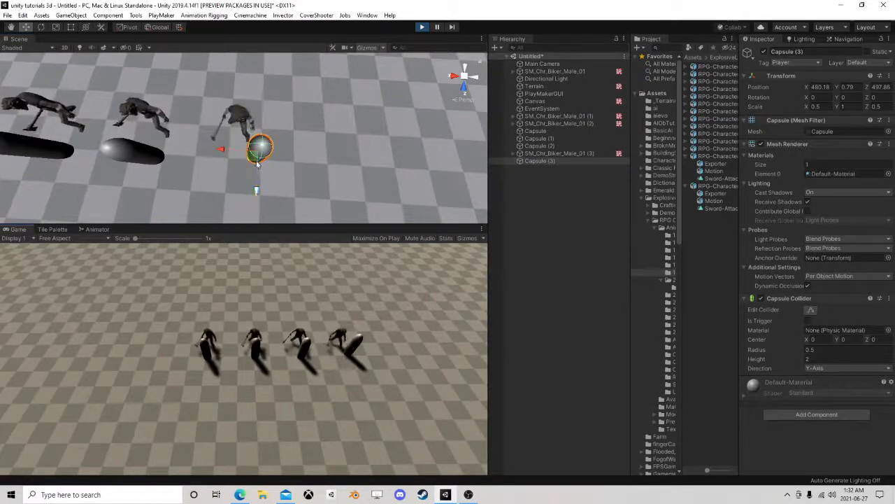
Move Capsule (3) behind the fourth biker, back in front, then out to X 480.55, Z 499.35, testing the attack again
{"action": "left_click_drag", "start_coordinate": [250, 160], "coordinate": [232, 103]}
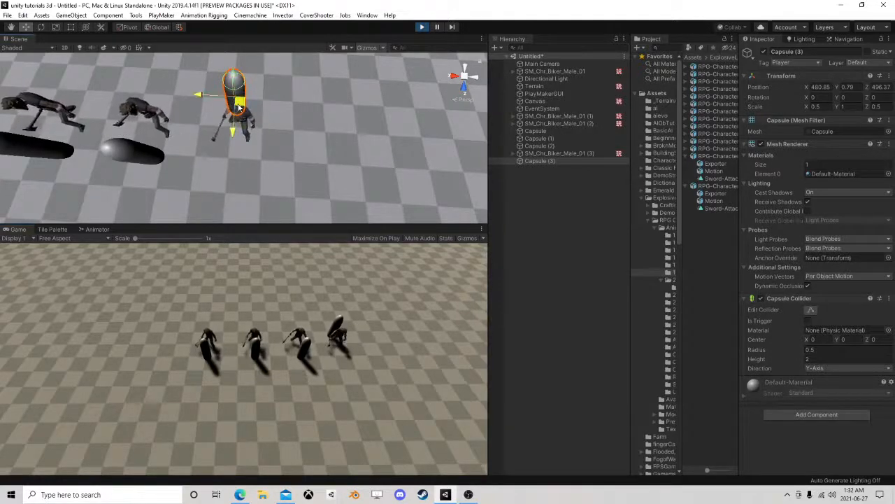
{"action": "left_click_drag", "start_coordinate": [238, 106], "coordinate": [236, 149]}
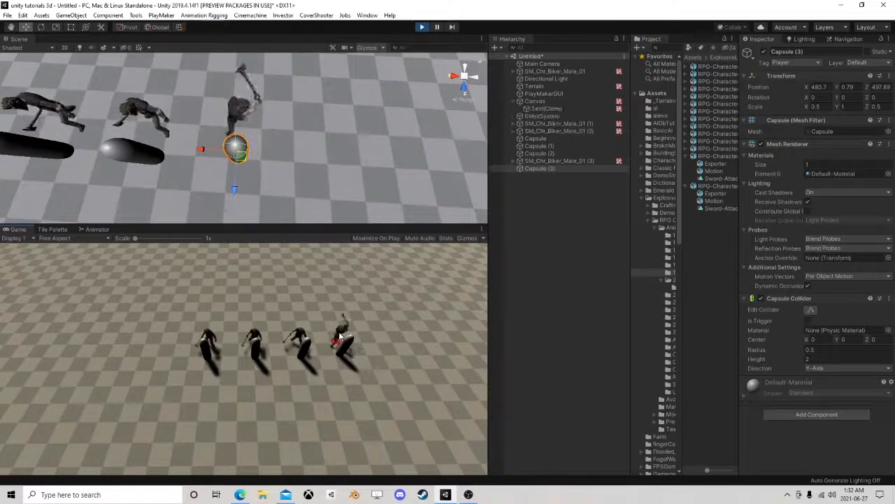
{"action": "left_click_drag", "start_coordinate": [238, 159], "coordinate": [242, 210]}
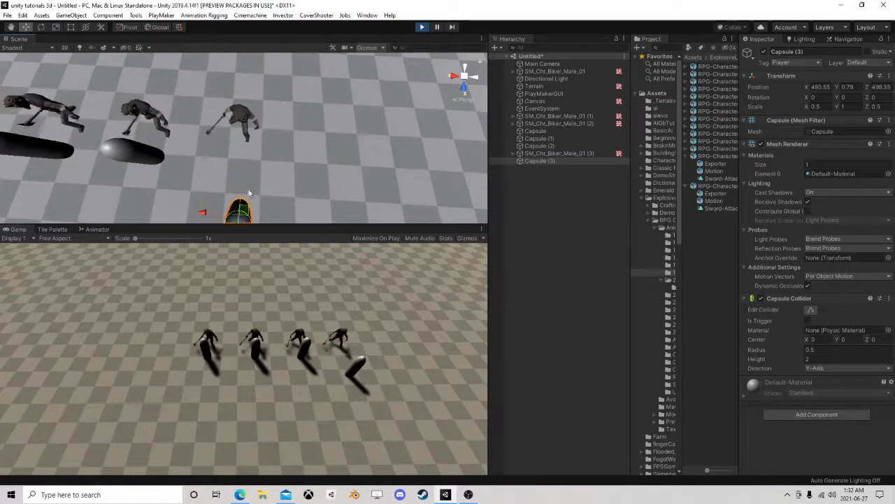
{"action": "left_click", "coordinate": [240, 118]}
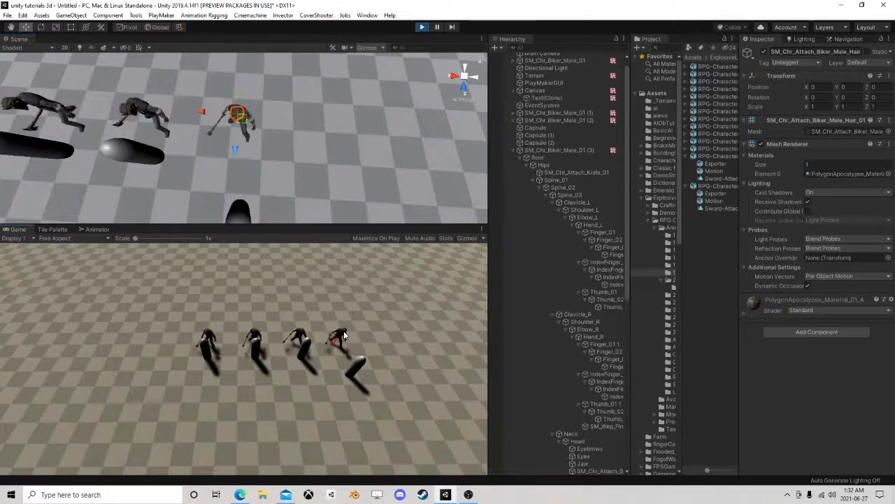
Move Capsule (3) farther in front of the fourth biker to X 480.7, Z 501.29 and test the attack
{"action": "scroll", "coordinate": [226, 160], "scroll_direction": "down", "scroll_amount": 6}
{"action": "middle_click_drag", "start_coordinate": [226, 159], "coordinate": [229, 74]}
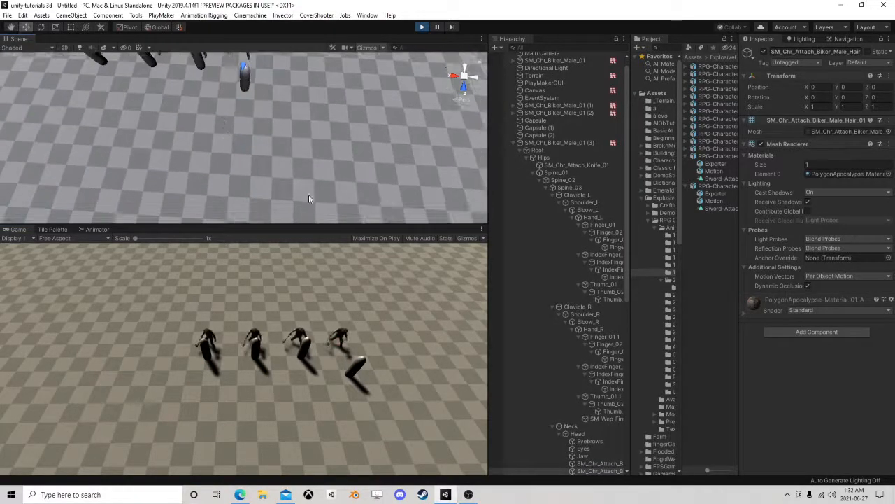
{"action": "left_click", "coordinate": [245, 85]}
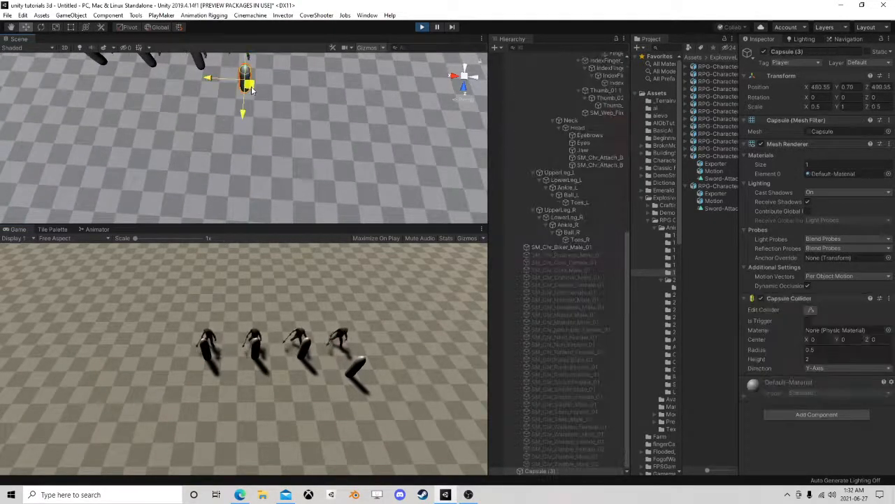
{"action": "left_click_drag", "start_coordinate": [252, 89], "coordinate": [253, 124]}
{"action": "middle_click_drag", "start_coordinate": [266, 59], "coordinate": [271, 109]}
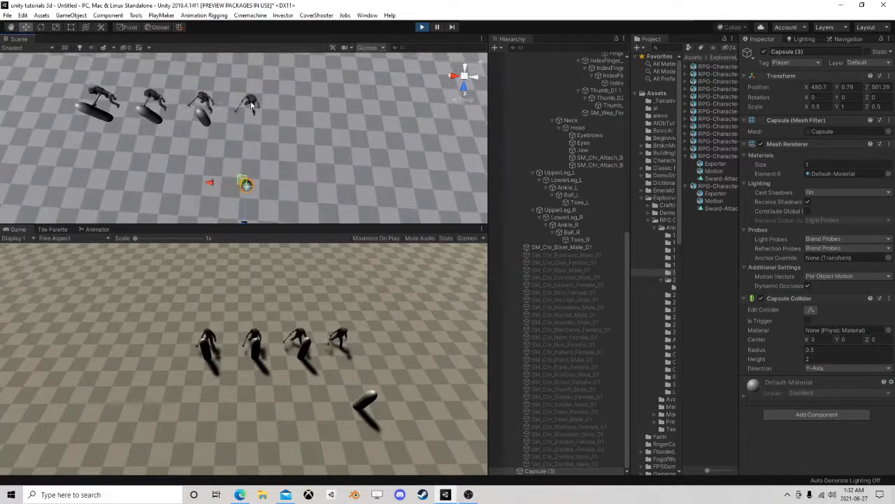
{"action": "left_click", "coordinate": [252, 104]}
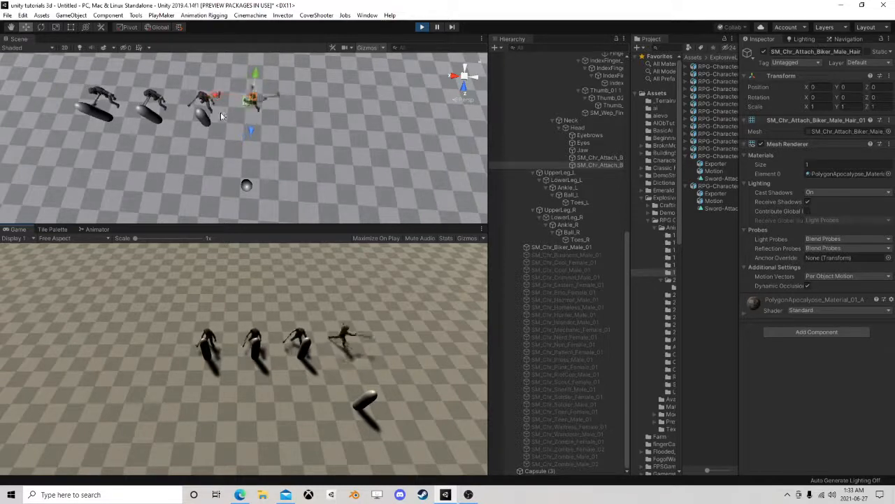
Collapse the fourth biker's hierarchy and select its root object, SM_Chr_Biker_Male_01 (3)
{"action": "middle_click_drag", "start_coordinate": [199, 103], "coordinate": [260, 149]}
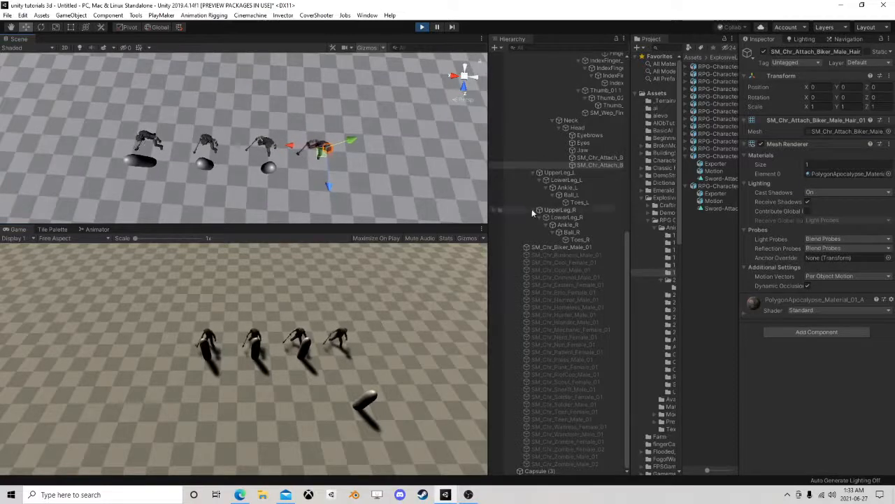
{"action": "scroll", "coordinate": [538, 196], "scroll_direction": "up", "scroll_amount": 10}
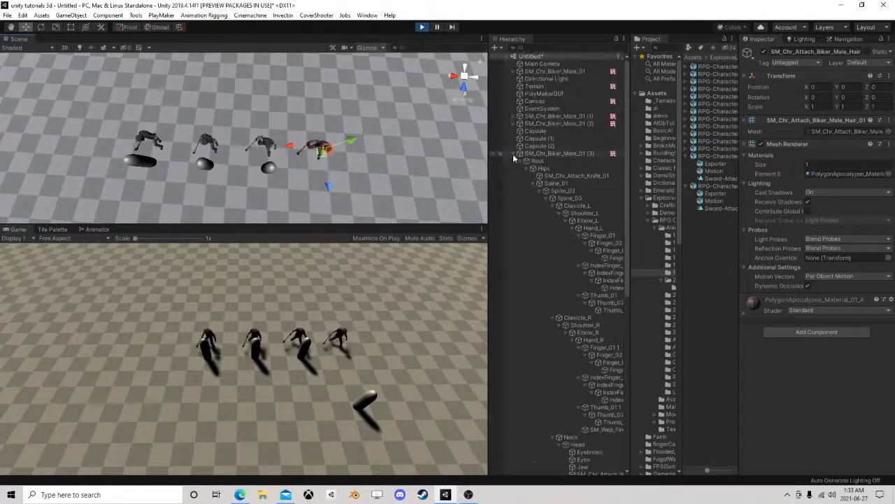
{"action": "left_click", "coordinate": [515, 153]}
{"action": "left_click", "coordinate": [532, 154]}
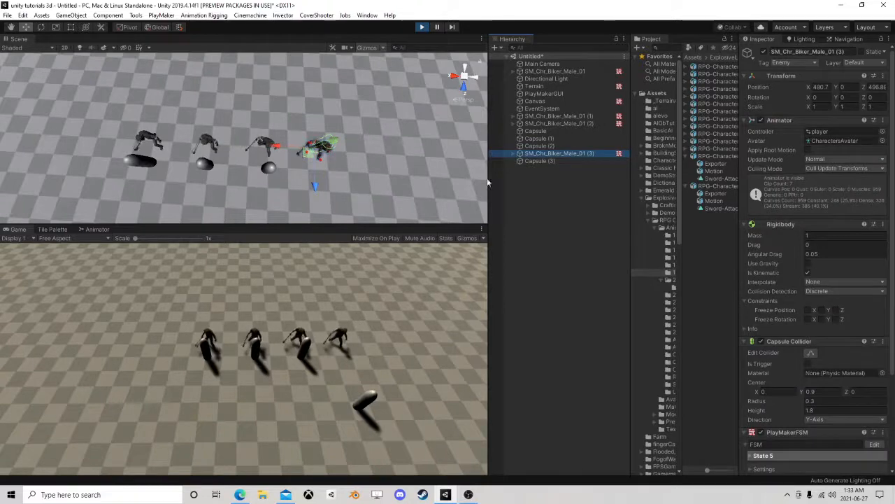
Enlarge the Scene view, select SM_Chr_Biker_Male_01 (2) and test the bikers' attacks in the running game
{"action": "right_click_drag", "start_coordinate": [329, 170], "coordinate": [339, 202]}
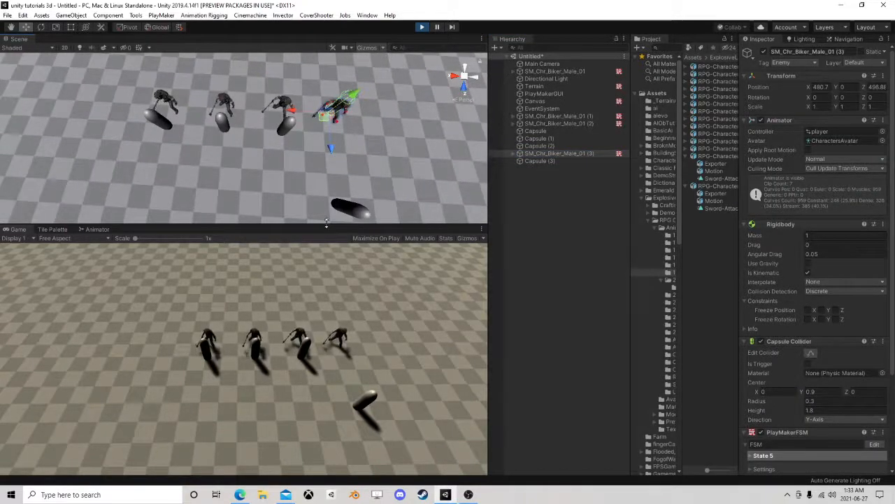
{"action": "left_click_drag", "start_coordinate": [325, 224], "coordinate": [322, 294]}
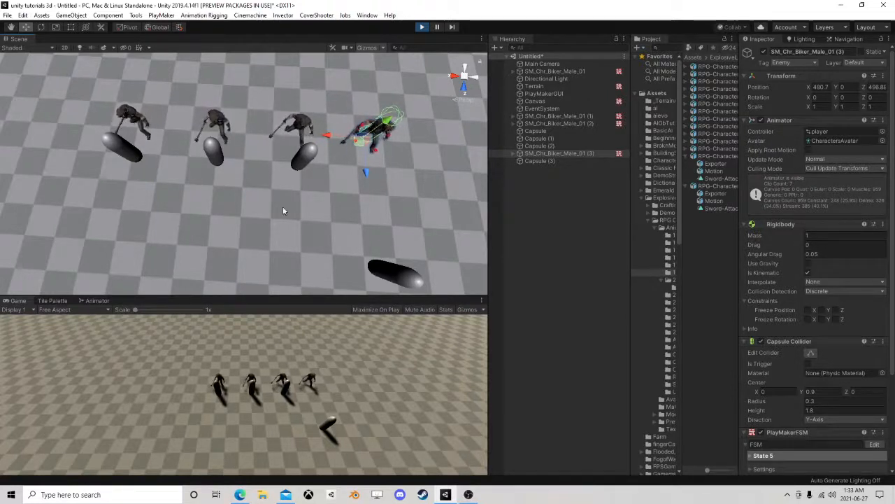
{"action": "left_click", "coordinate": [559, 124]}
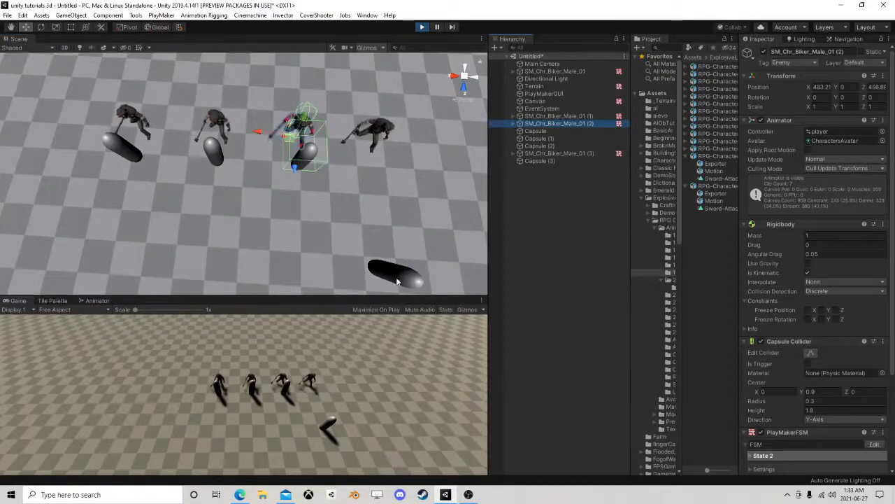
{"action": "left_click", "coordinate": [283, 382]}
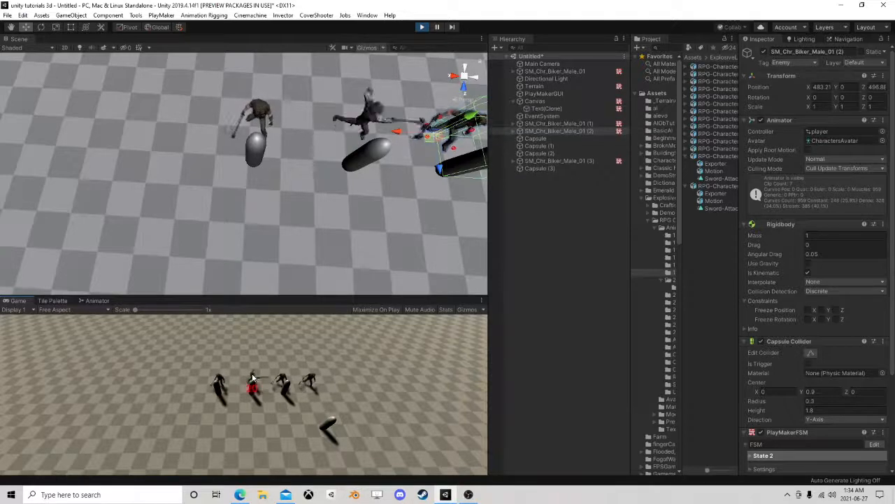
Select the fire axe SM_Wep_FireAxe_01 in the right hand of the second biker, SM_Chr_Biker_Male_01 (1)
{"action": "scroll", "coordinate": [268, 274], "scroll_direction": "up", "scroll_amount": 5}
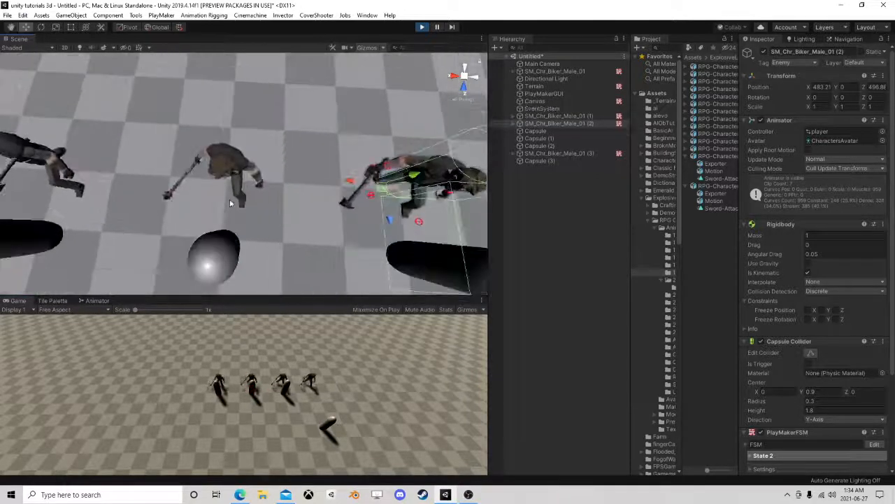
{"action": "scroll", "coordinate": [263, 174], "scroll_direction": "up", "scroll_amount": 5}
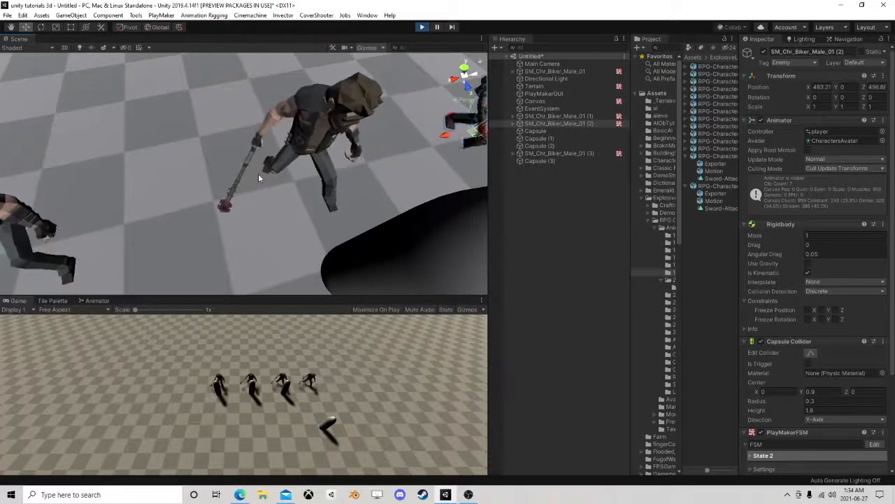
{"action": "left_click", "coordinate": [258, 169]}
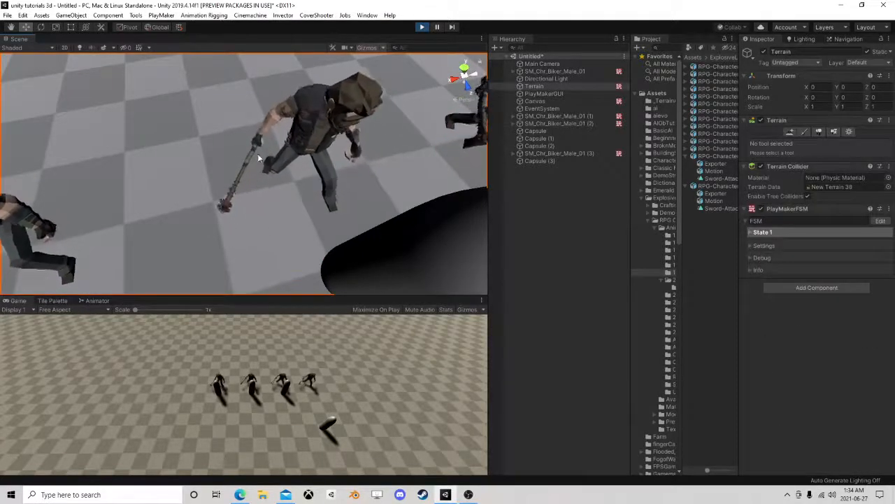
{"action": "left_click", "coordinate": [258, 153]}
{"action": "left_click", "coordinate": [266, 163]}
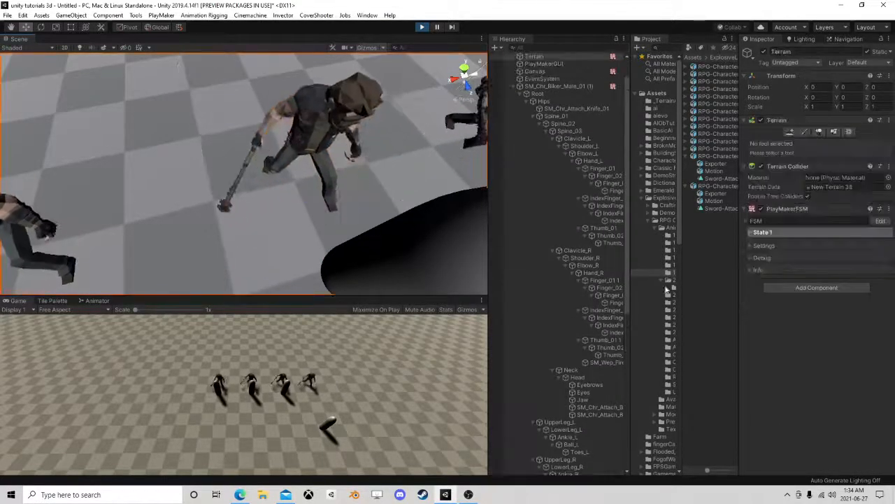
{"action": "left_click", "coordinate": [604, 362]}
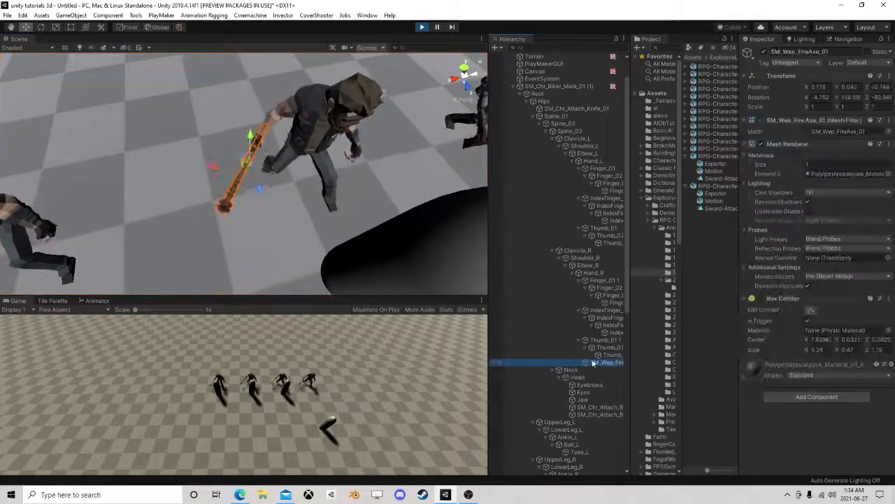
Enlarge the second biker's axe Box Collider to X 0.42, Y 0.54, Z 1.4
{"action": "left_click", "coordinate": [811, 350]}
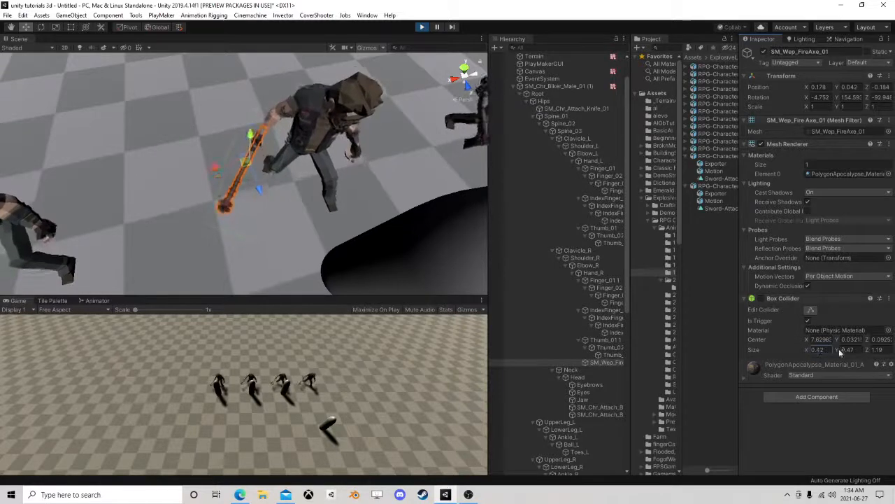
{"action": "left_click", "coordinate": [873, 350]}
{"action": "left_click_drag", "start_coordinate": [873, 350], "coordinate": [873, 350]}
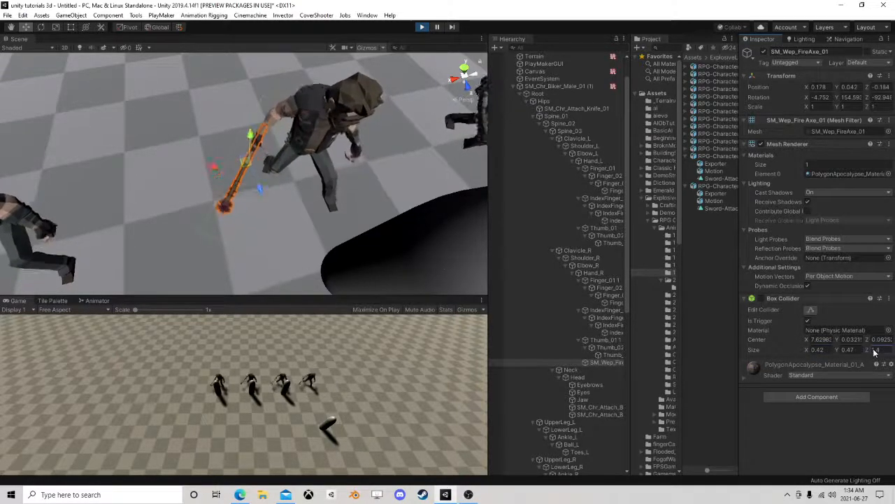
{"action": "middle_click_drag", "start_coordinate": [280, 254], "coordinate": [329, 231]}
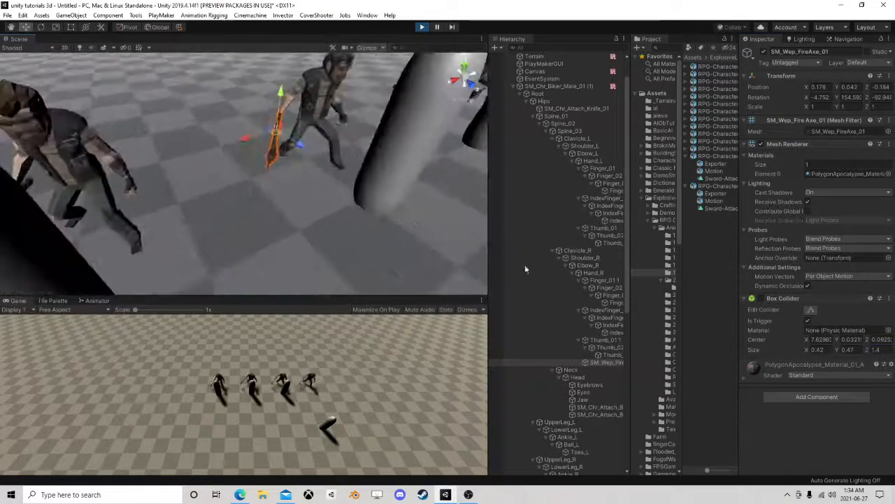
{"action": "left_click", "coordinate": [838, 348]}
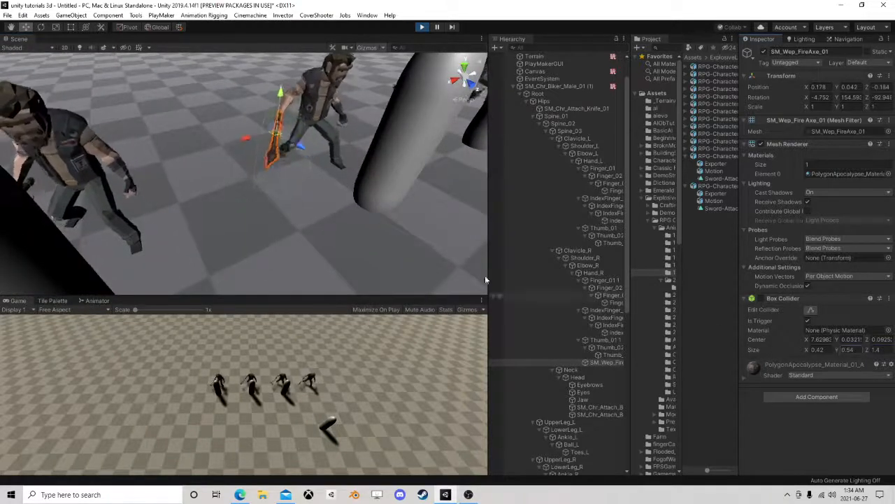
{"action": "middle_click_drag", "start_coordinate": [485, 275], "coordinate": [259, 210]}
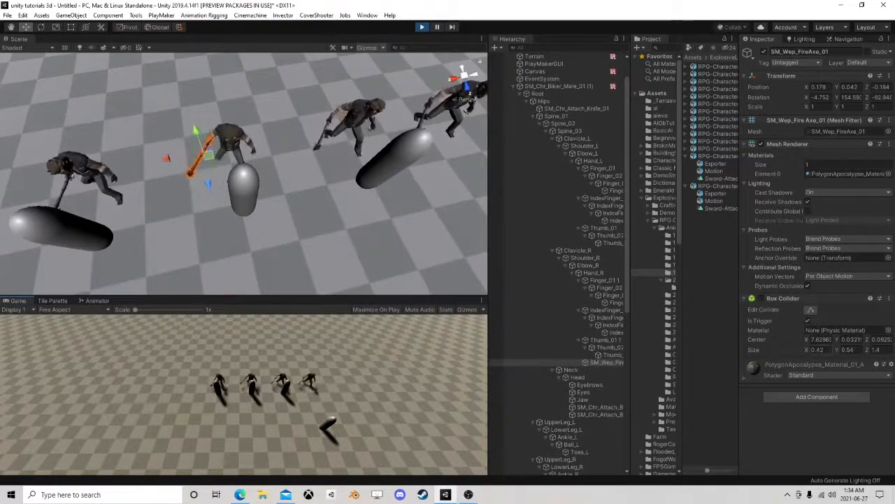
Reset the second biker's axe Box Collider and turn Is Trigger on for it
{"action": "right_click", "coordinate": [786, 302]}
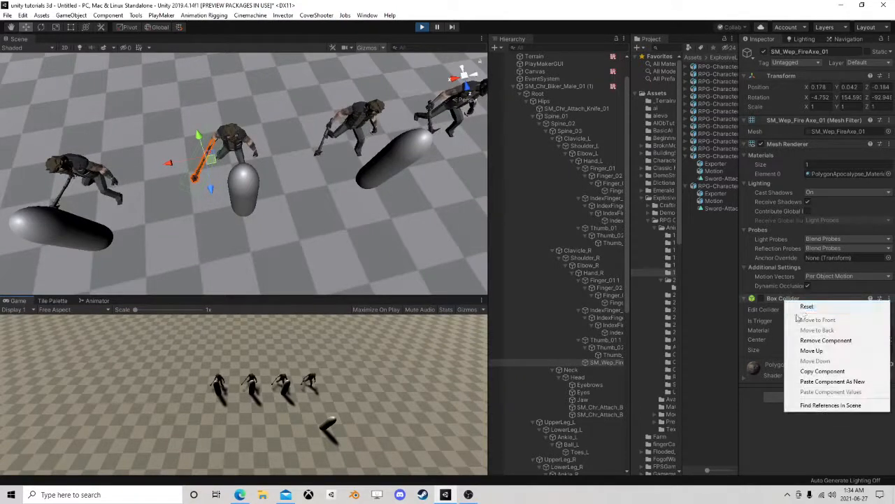
{"action": "left_click", "coordinate": [804, 308]}
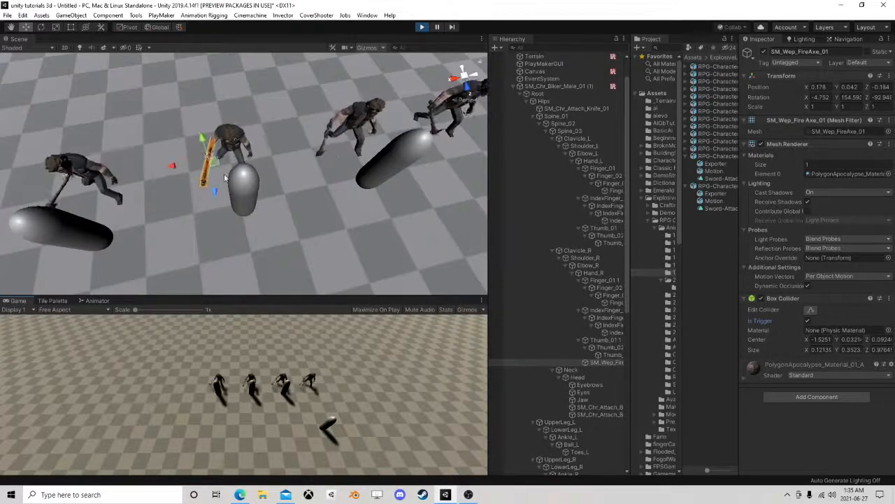
{"action": "left_click_drag", "start_coordinate": [279, 177], "coordinate": [228, 186], "text": "alt"}
{"action": "middle_click_drag", "start_coordinate": [229, 187], "coordinate": [242, 184]}
{"action": "scroll", "coordinate": [238, 186], "scroll_direction": "up", "scroll_amount": 2}
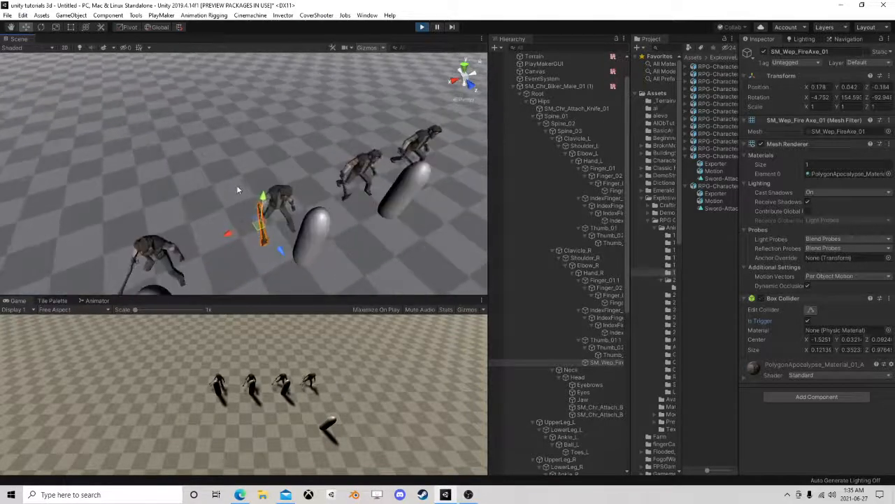
{"action": "right_click_drag", "start_coordinate": [237, 188], "coordinate": [362, 172]}
{"action": "middle_click_drag", "start_coordinate": [361, 172], "coordinate": [339, 200]}
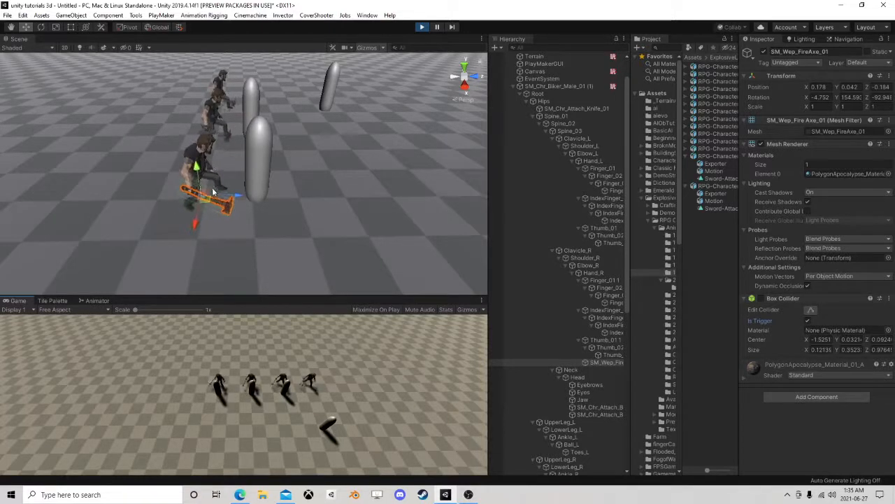
Switch the second biker's axe Box Collider on and inspect its fit around the axe from several angles
{"action": "left_click", "coordinate": [761, 298]}
{"action": "left_click", "coordinate": [761, 298]}
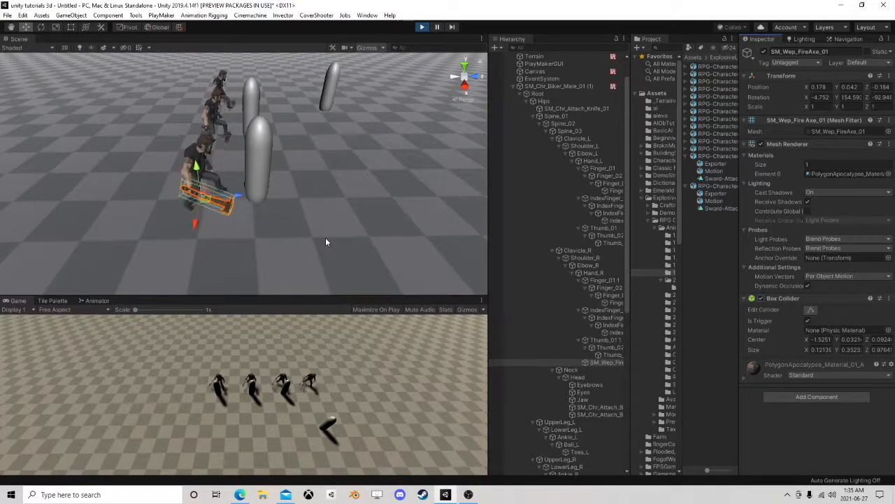
{"action": "left_click_drag", "start_coordinate": [340, 236], "coordinate": [252, 238], "text": "alt"}
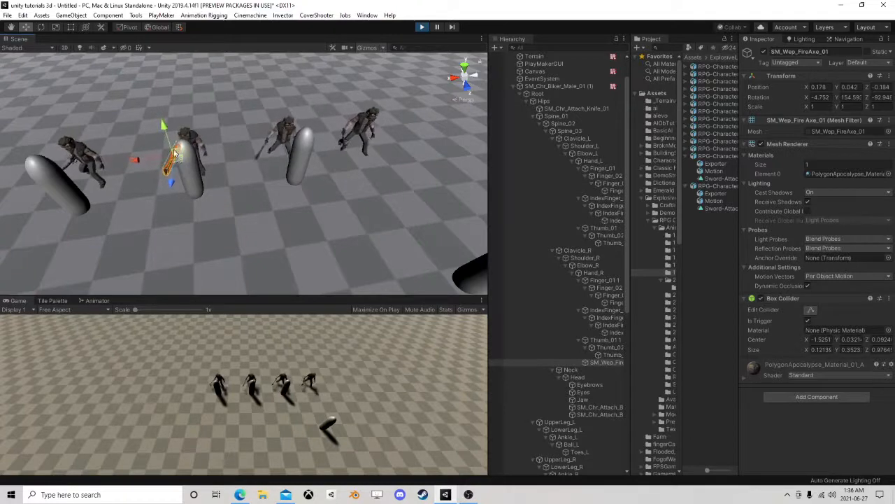
{"action": "left_click_drag", "start_coordinate": [175, 154], "coordinate": [207, 179], "text": "alt"}
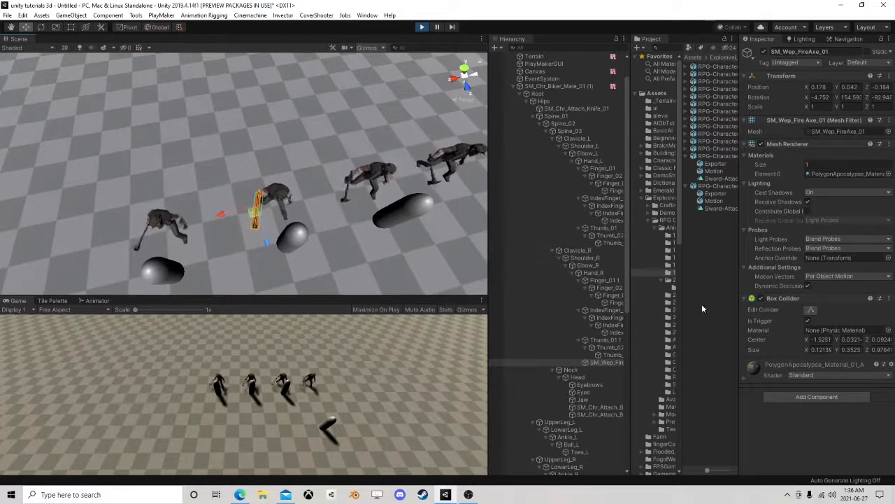
Collapse the second biker's hierarchy, select the first biker, SM_Chr_Biker_Male_01, and test its attack on the capsule in front
{"action": "left_click", "coordinate": [515, 88]}
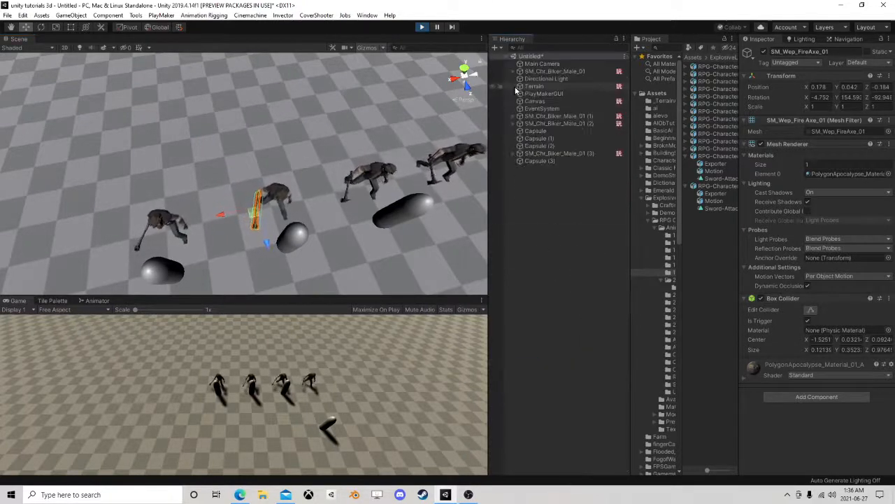
{"action": "left_click_drag", "start_coordinate": [338, 211], "coordinate": [259, 199], "text": "alt"}
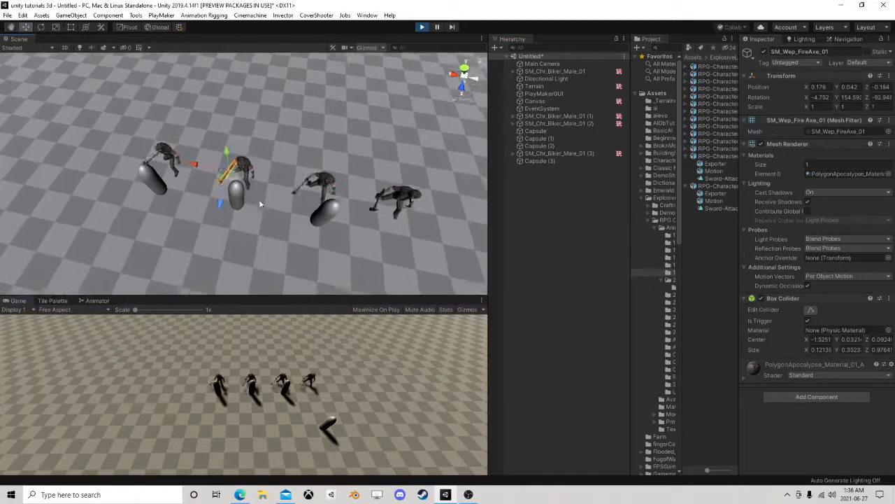
{"action": "scroll", "coordinate": [259, 199], "scroll_direction": "up", "scroll_amount": 3}
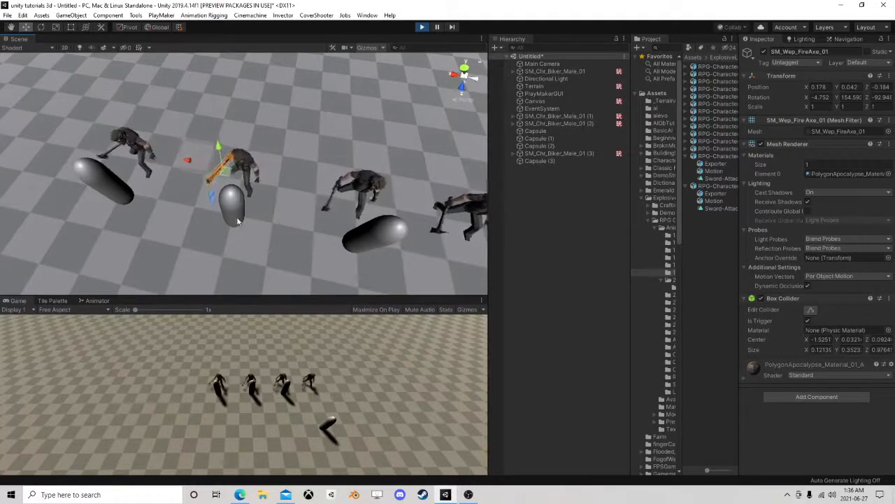
{"action": "middle_click_drag", "start_coordinate": [200, 205], "coordinate": [262, 209]}
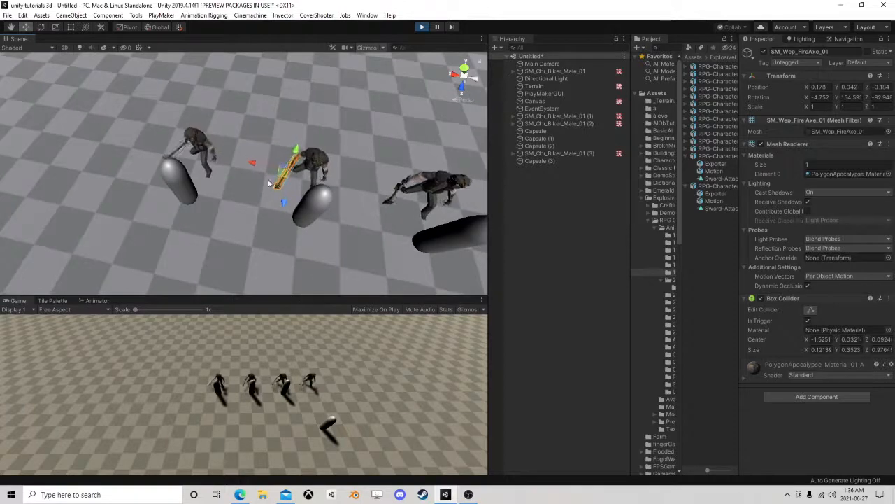
{"action": "scroll", "coordinate": [229, 186], "scroll_direction": "up", "scroll_amount": 1}
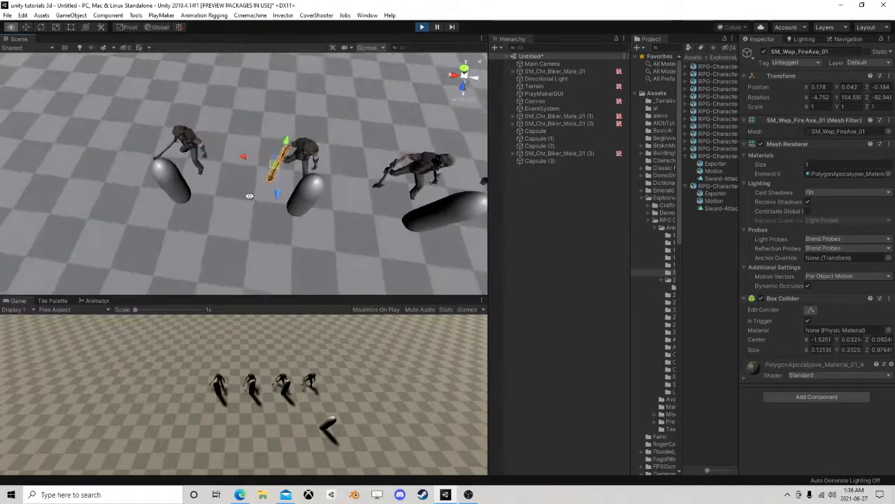
{"action": "middle_click_drag", "start_coordinate": [236, 194], "coordinate": [300, 212]}
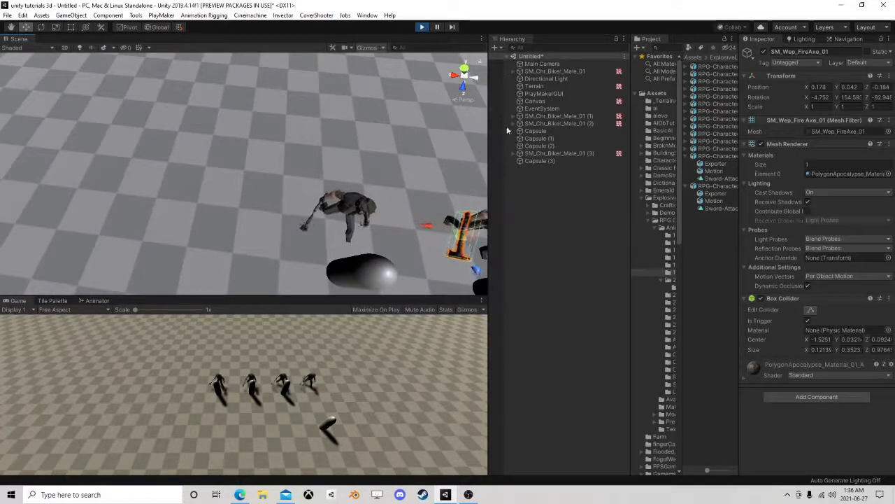
{"action": "left_click", "coordinate": [542, 71]}
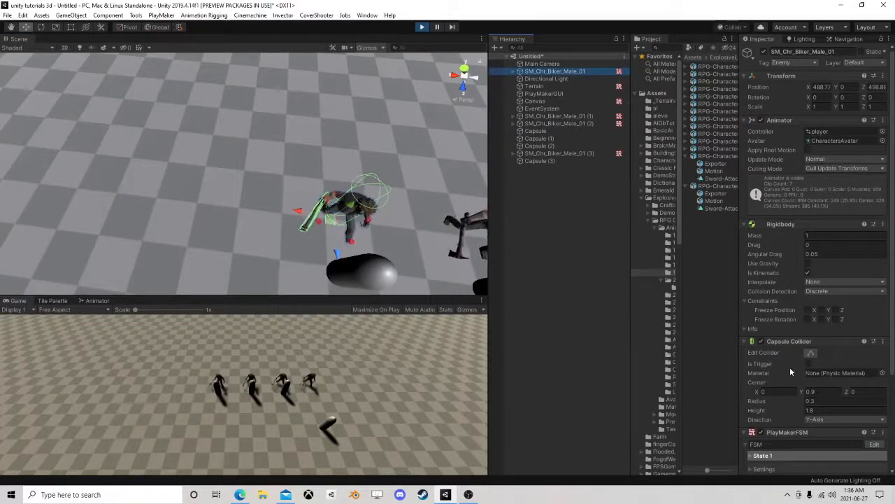
{"action": "middle_click_drag", "start_coordinate": [410, 252], "coordinate": [353, 216]}
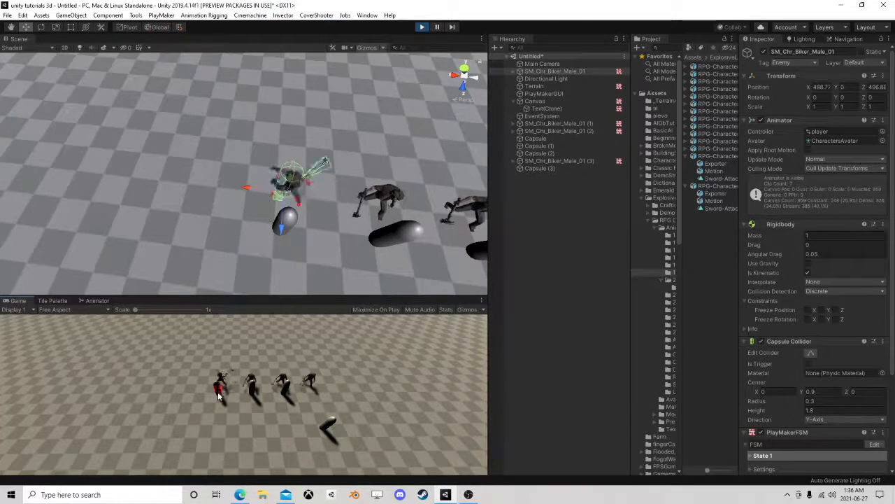
Move the first biker beside the second biker's capsule, about X 485.1, Z 497.16, to test its attack there, and exit play mode
{"action": "left_click", "coordinate": [541, 72]}
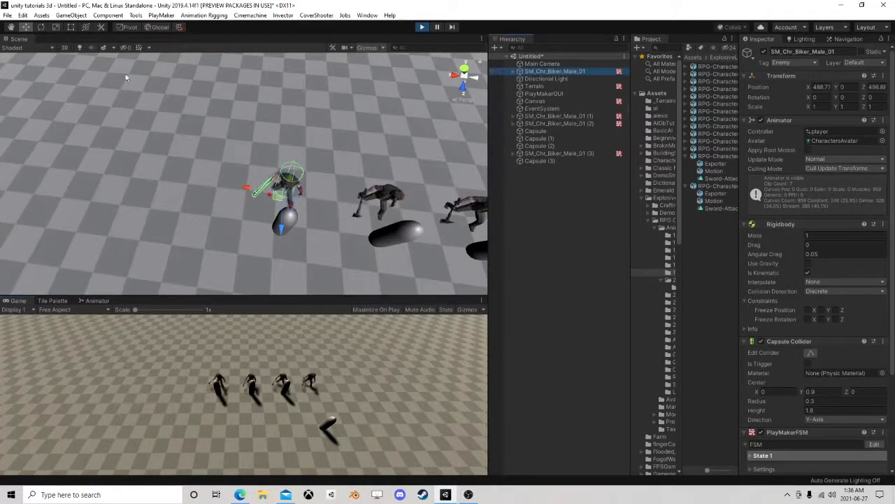
{"action": "left_click", "coordinate": [294, 216]}
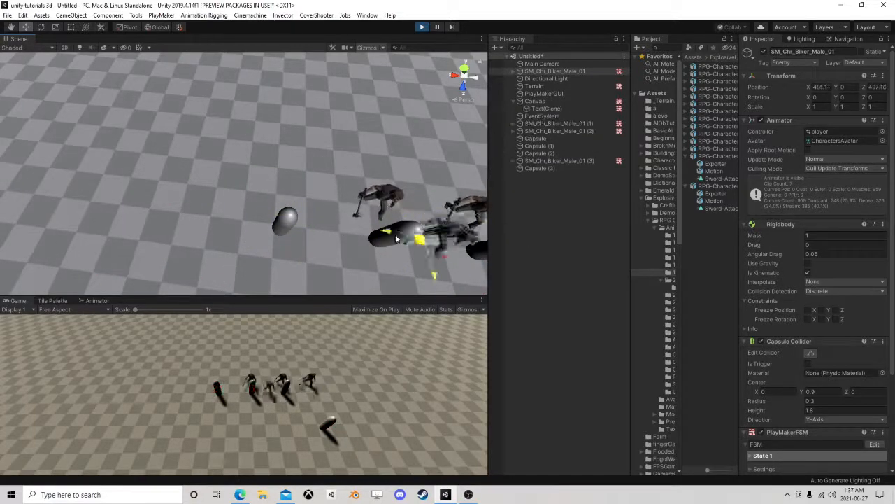
{"action": "left_click", "coordinate": [421, 27]}
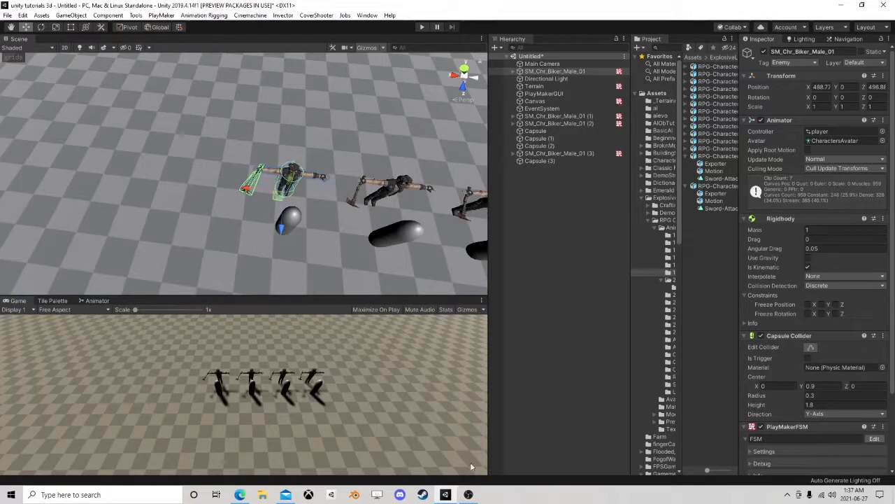
Open the Sword-Attack-R6 animation's import settings and widen the Inspector to show its clip timeline and preview
{"action": "left_click", "coordinate": [569, 115]}
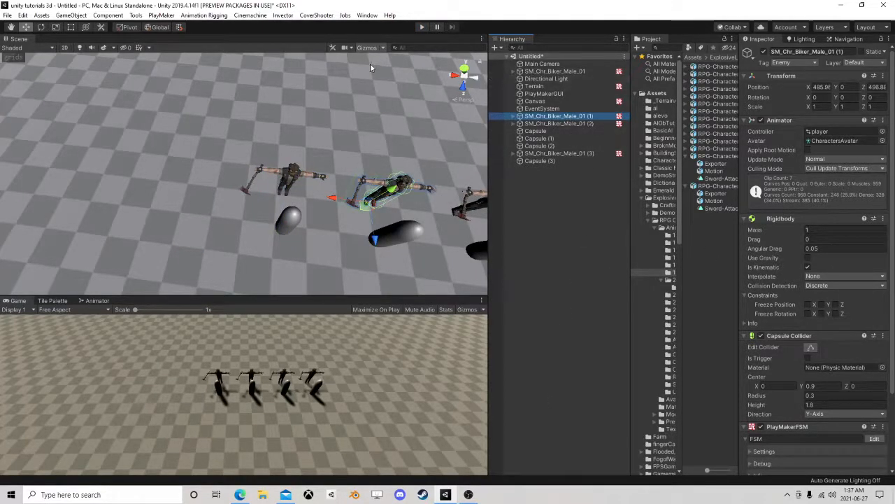
{"action": "left_click", "coordinate": [717, 153]}
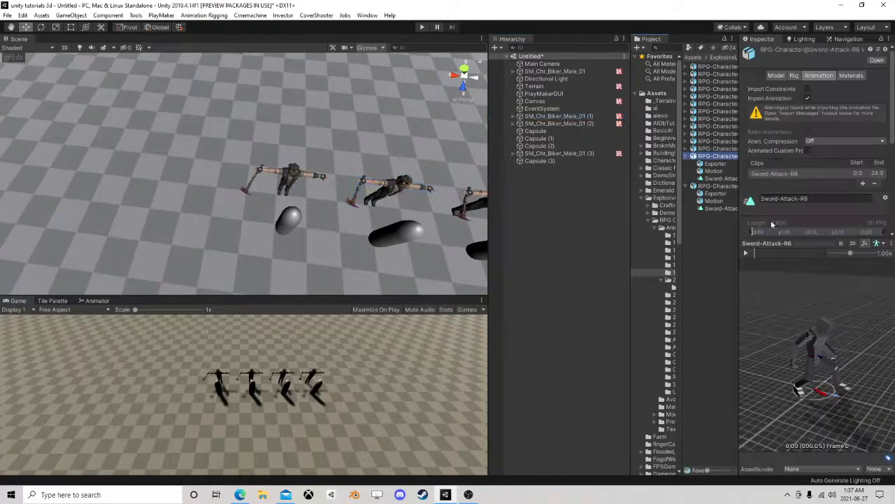
{"action": "left_click_drag", "start_coordinate": [735, 230], "coordinate": [584, 238]}
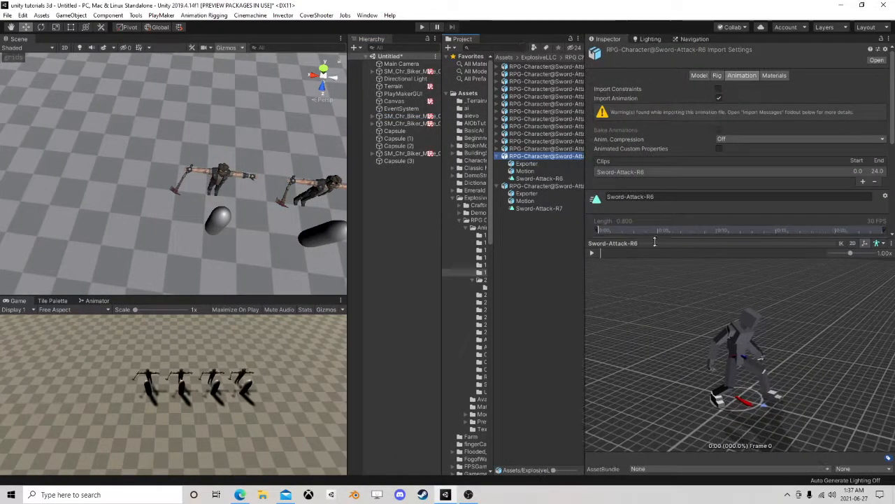
Expand the Events section of the Sword-Attack-R6 clip and examine its two SendEvent markers, Hit and Strike
{"action": "scroll", "coordinate": [640, 269], "scroll_direction": "down", "scroll_amount": 3}
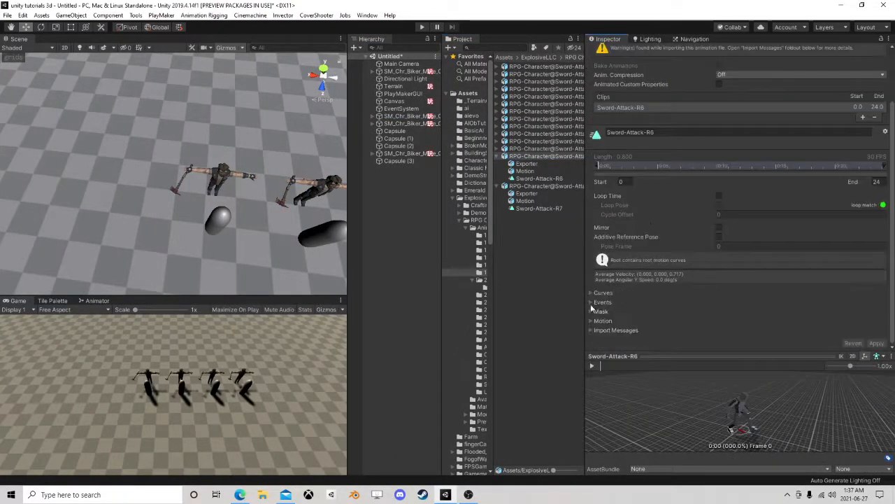
{"action": "left_click", "coordinate": [615, 308]}
{"action": "scroll", "coordinate": [628, 293], "scroll_direction": "down", "scroll_amount": 3}
{"action": "left_click", "coordinate": [692, 252]}
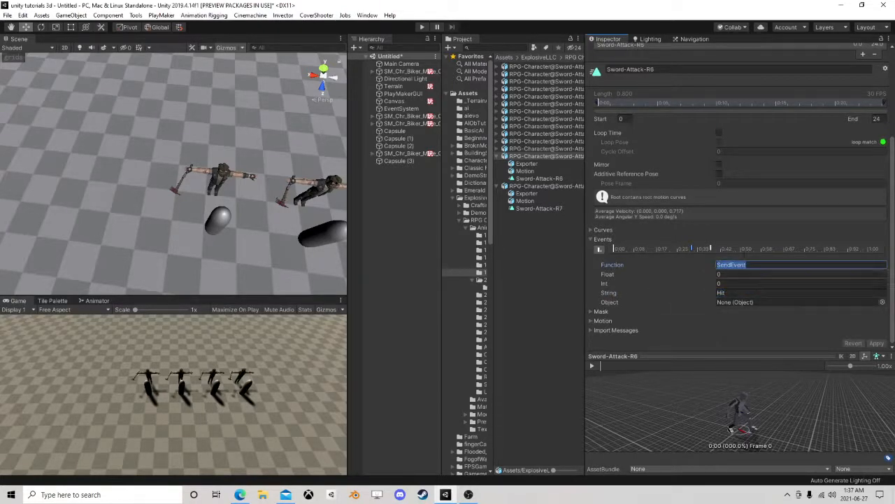
{"action": "left_click", "coordinate": [710, 249]}
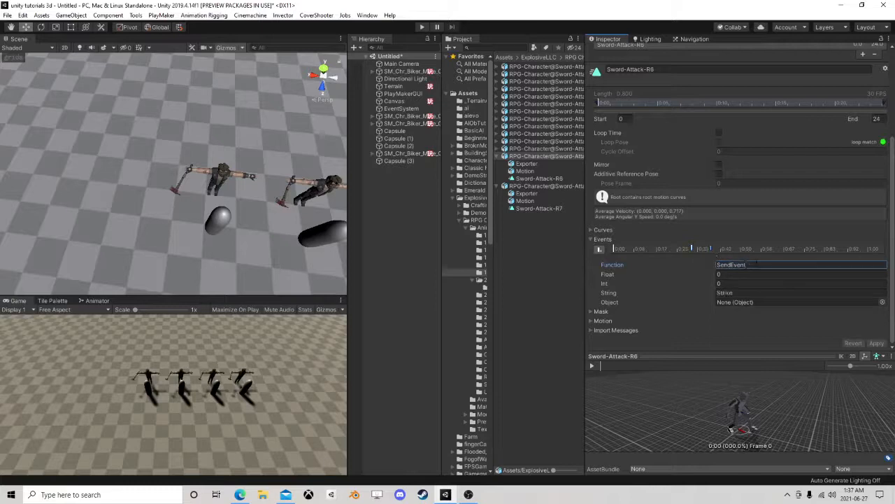
Open the second biker's FSM that handles the Hit event and set the Wait time in State 3 to 1
{"action": "middle_click_drag", "start_coordinate": [301, 202], "coordinate": [261, 202]}
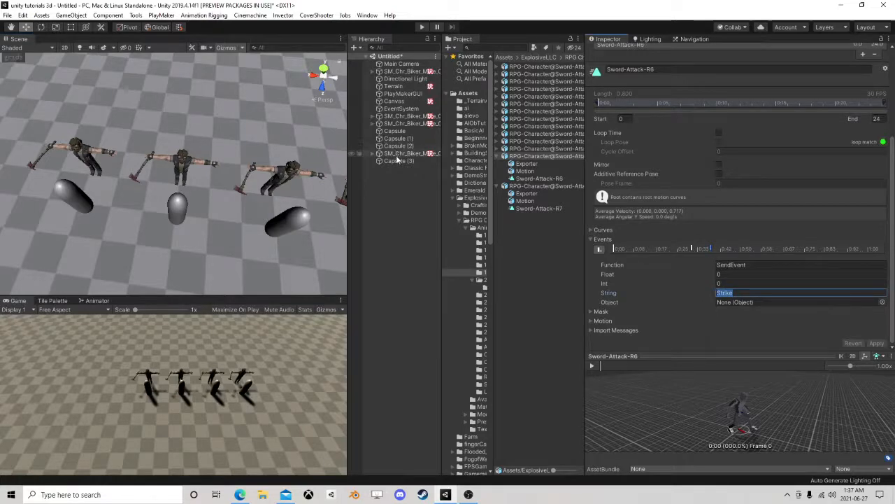
{"action": "left_click", "coordinate": [408, 117]}
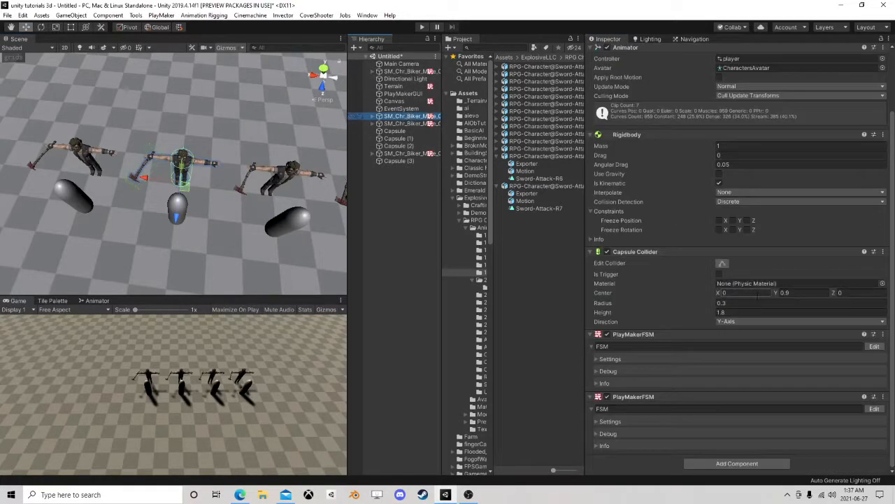
{"action": "left_click", "coordinate": [875, 409]}
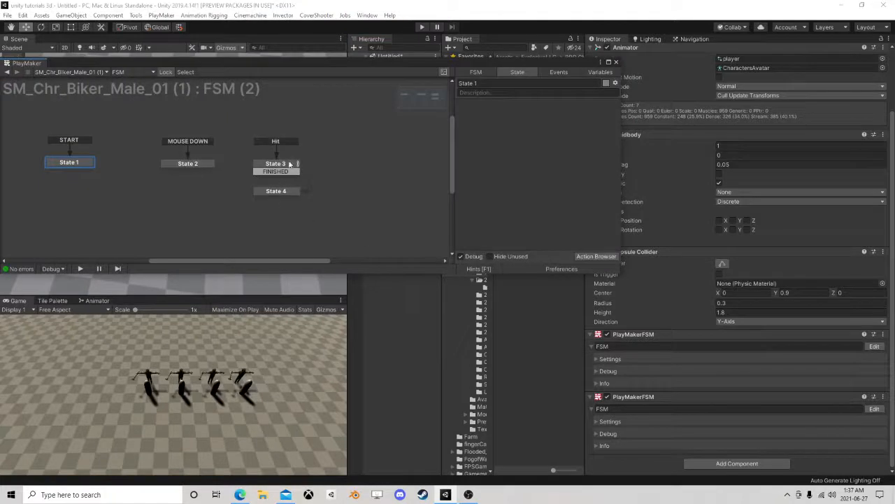
{"action": "left_click", "coordinate": [290, 164]}
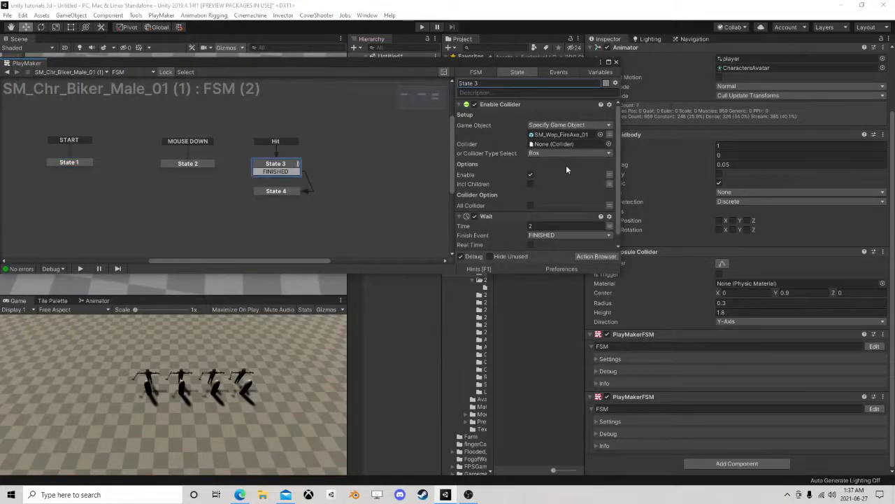
{"action": "scroll", "coordinate": [566, 166], "scroll_direction": "down", "scroll_amount": 1}
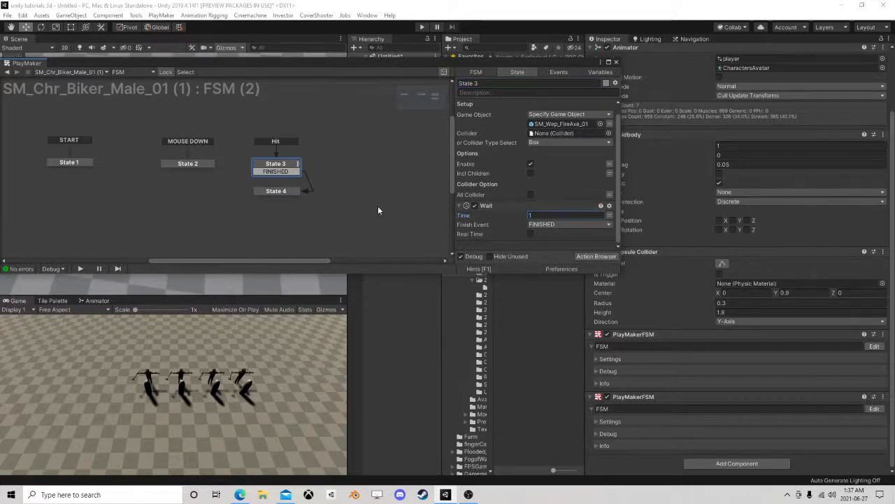
Compare the Enable Collider actions in State 3 and State 4 of the Hit FSM and close it
{"action": "left_click", "coordinate": [278, 193]}
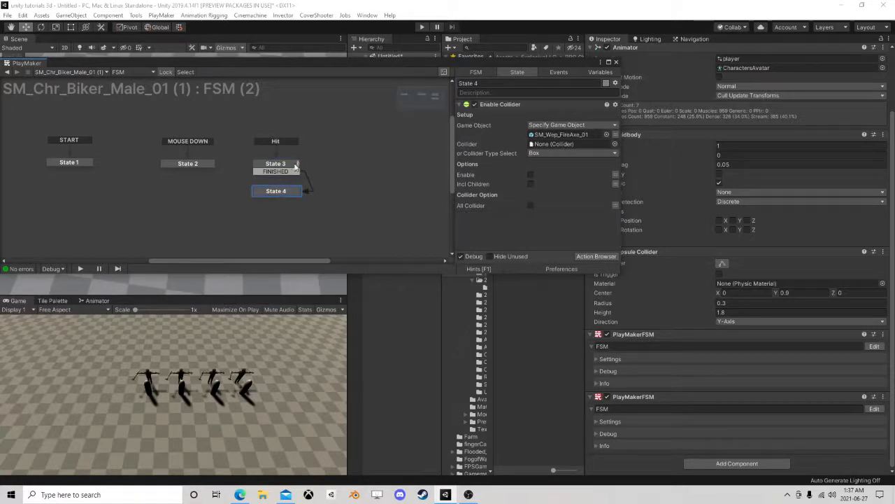
{"action": "left_click", "coordinate": [284, 166]}
{"action": "left_click", "coordinate": [277, 192]}
{"action": "left_click", "coordinate": [616, 62]}
Open the second biker's other FSM, review State 1's Trigger Event action, and move its window off the Hierarchy
{"action": "left_click", "coordinate": [873, 347]}
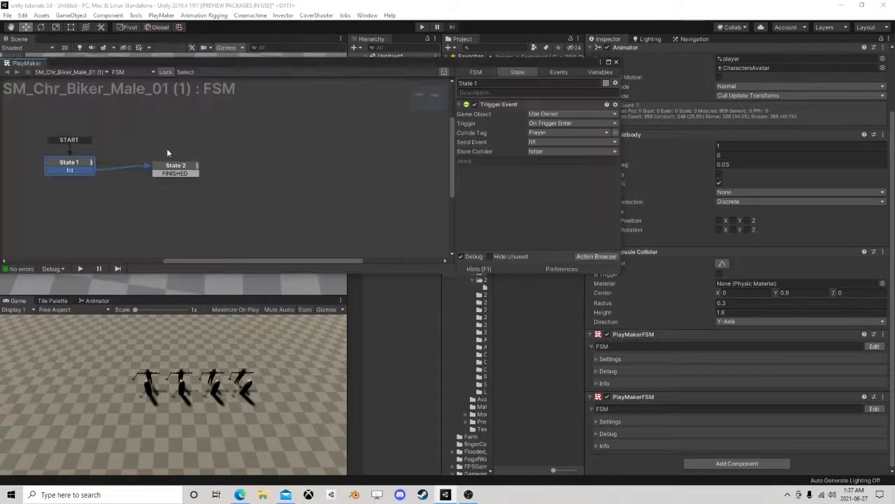
{"action": "left_click", "coordinate": [74, 166]}
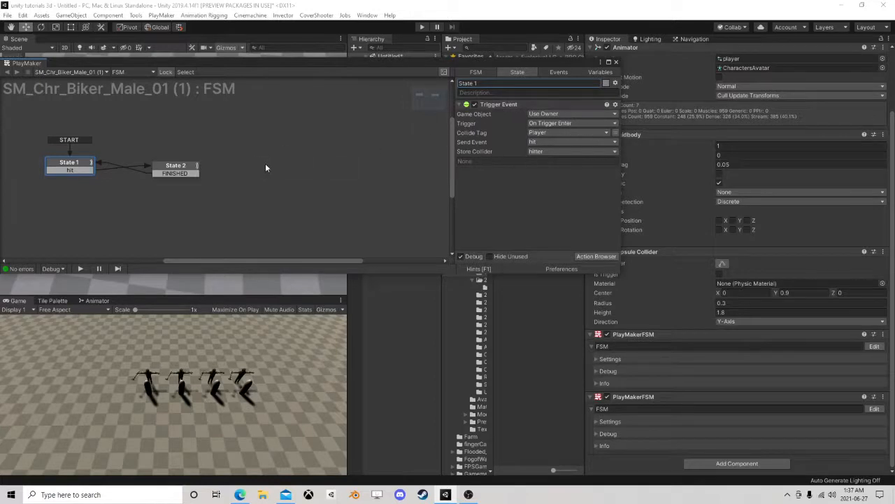
{"action": "middle_click_drag", "start_coordinate": [265, 167], "coordinate": [299, 169]}
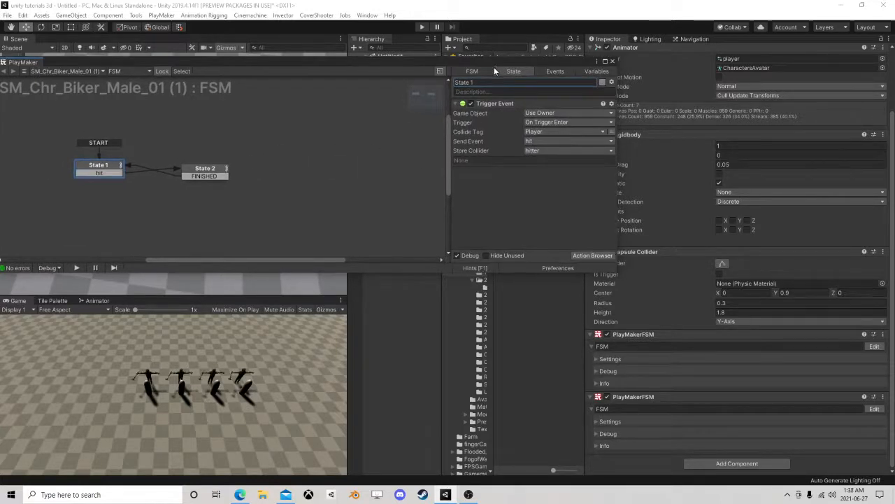
{"action": "left_click_drag", "start_coordinate": [494, 66], "coordinate": [202, 120]}
Expand the second biker's full bone hierarchy, widen the Hierarchy, and inspect the Box Collider on its SM_Wep_FireAxe_01
{"action": "left_click", "coordinate": [404, 117]}
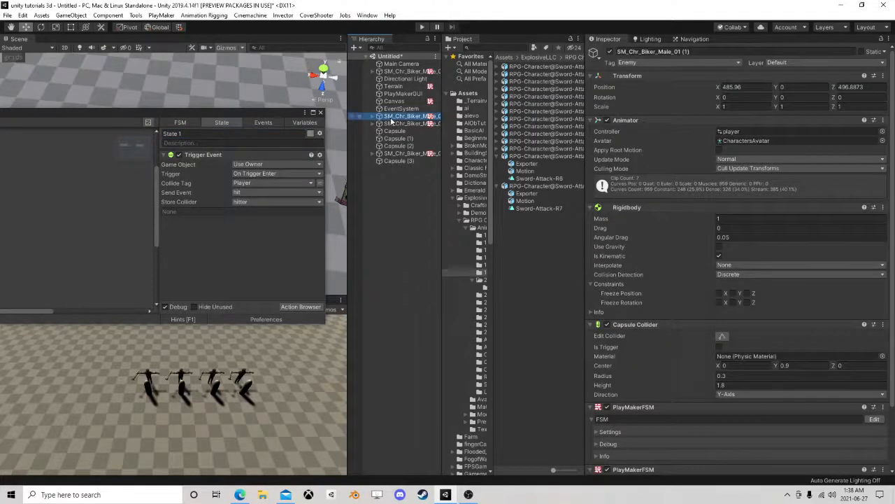
{"action": "scroll", "coordinate": [681, 339], "scroll_direction": "down", "scroll_amount": 3}
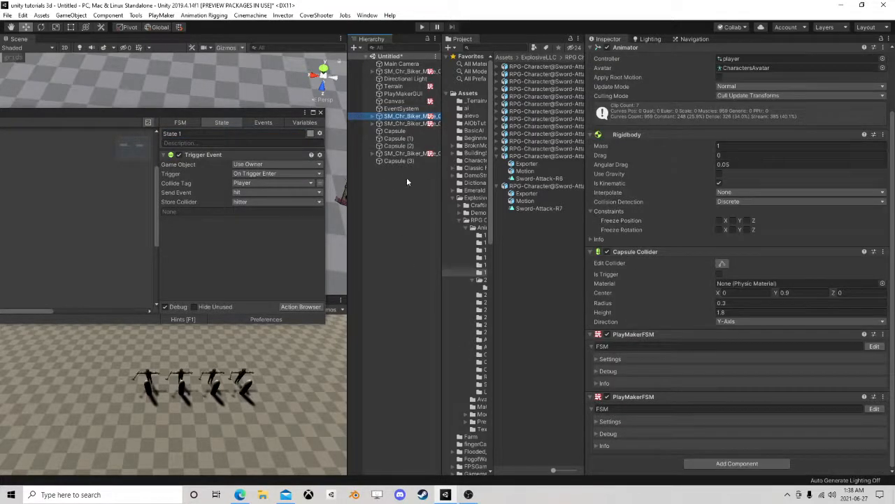
{"action": "left_click", "coordinate": [378, 116], "text": "alt"}
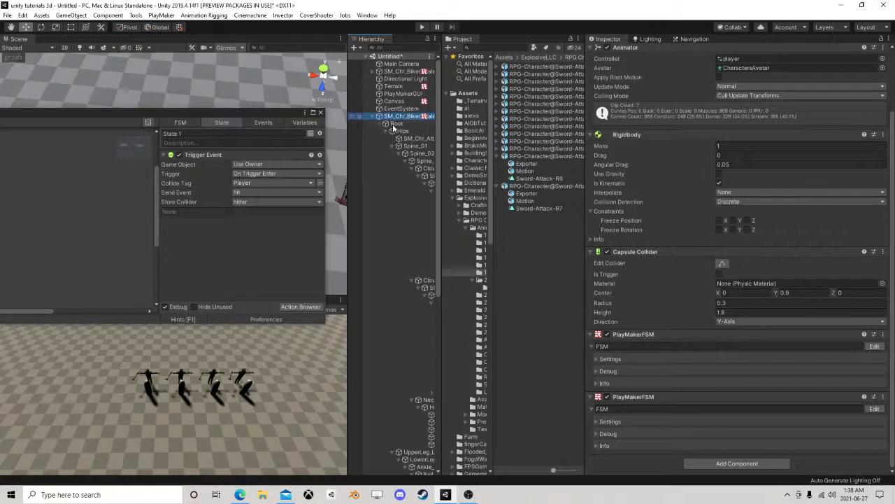
{"action": "left_click_drag", "start_coordinate": [444, 148], "coordinate": [521, 148]}
{"action": "left_click", "coordinate": [475, 393]}
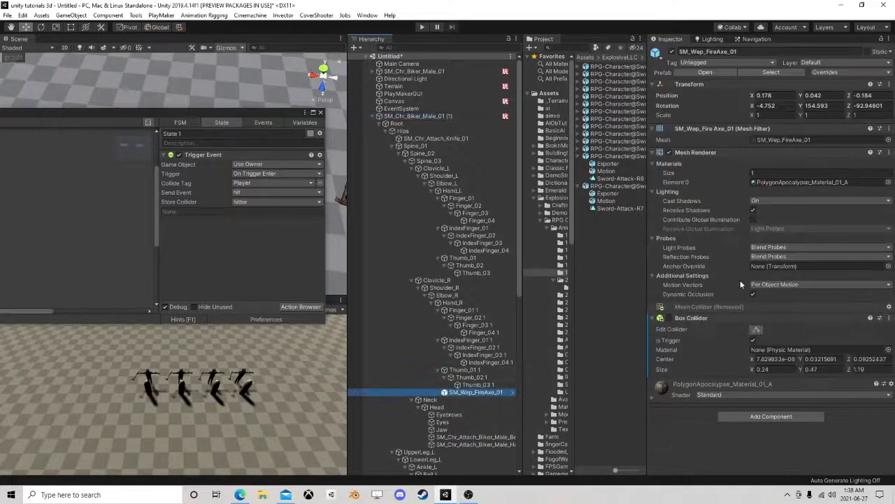
{"action": "left_click_drag", "start_coordinate": [468, 206], "coordinate": [430, 172]}
{"action": "left_click", "coordinate": [463, 265]}
{"action": "left_click", "coordinate": [445, 318]}
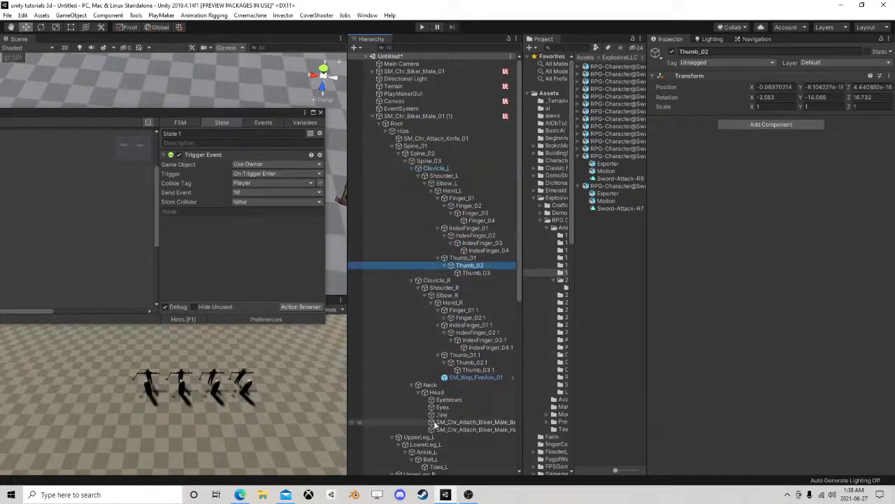
{"action": "left_click", "coordinate": [437, 422]}
{"action": "left_click", "coordinate": [468, 324]}
{"action": "left_click", "coordinate": [479, 377]}
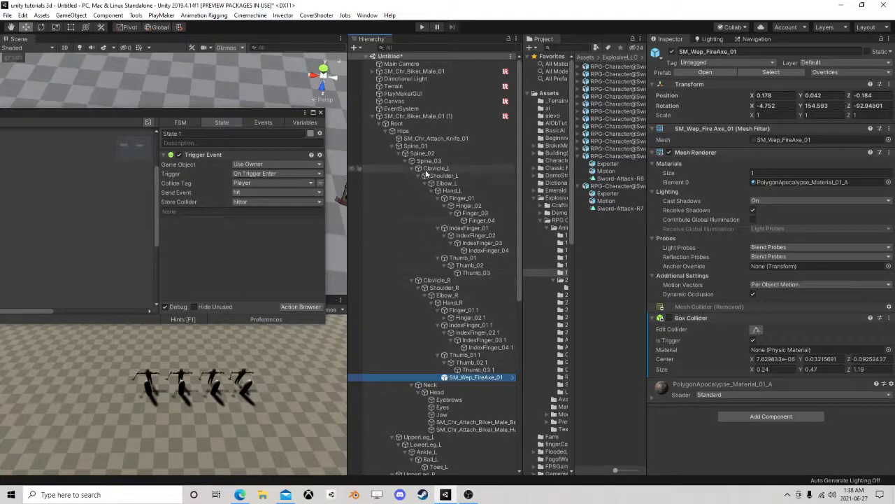
Reselect the second biker, review the Get Position and Enable Collider actions in its FSM's State 2, and close the FSM window
{"action": "left_click", "coordinate": [402, 117]}
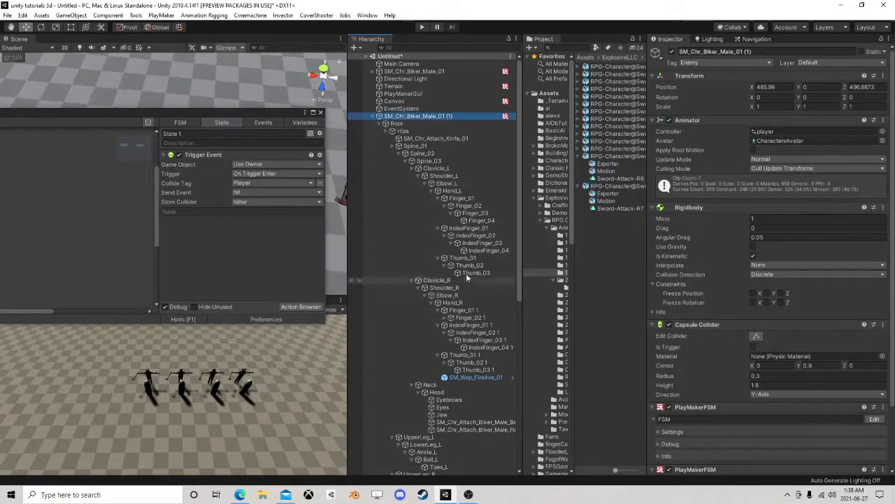
{"action": "scroll", "coordinate": [681, 359], "scroll_direction": "down", "scroll_amount": 3}
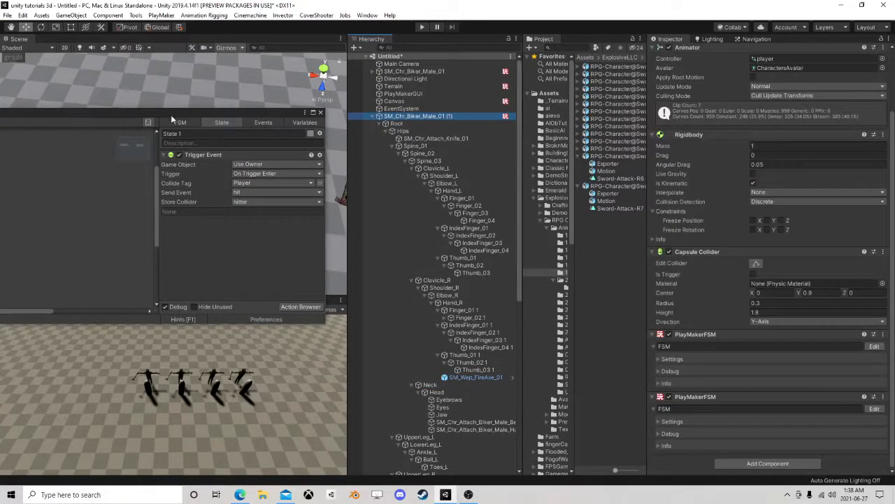
{"action": "left_click_drag", "start_coordinate": [171, 115], "coordinate": [572, 112]}
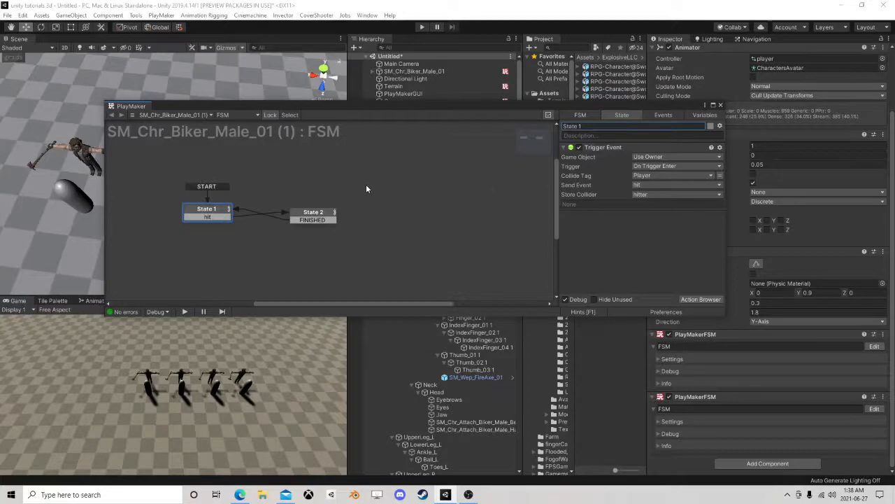
{"action": "left_click", "coordinate": [304, 218]}
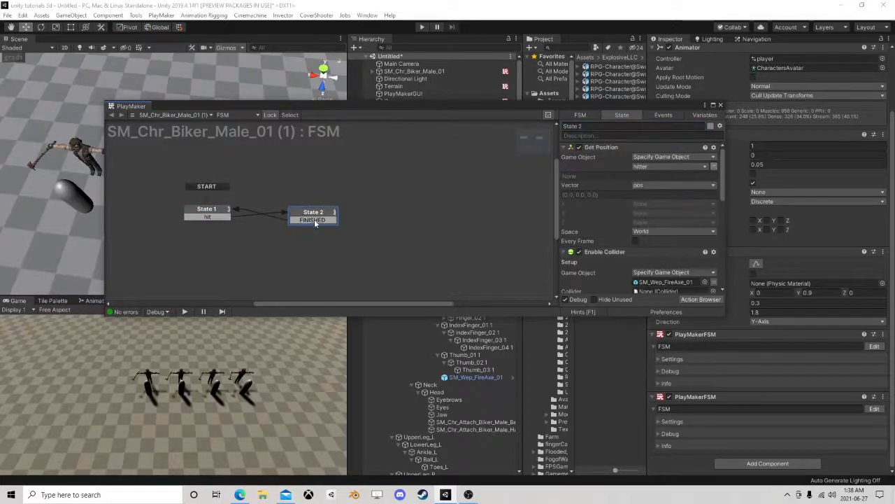
{"action": "left_click_drag", "start_coordinate": [623, 112], "coordinate": [207, 100]}
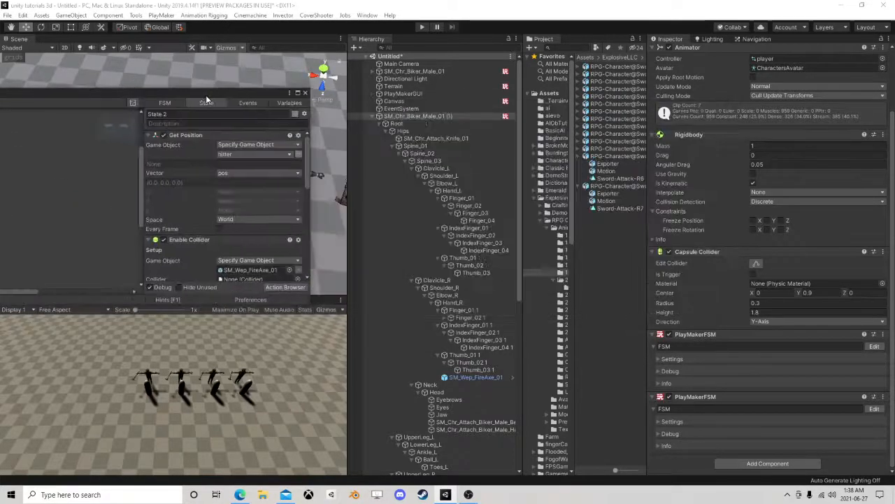
{"action": "left_click", "coordinate": [306, 93]}
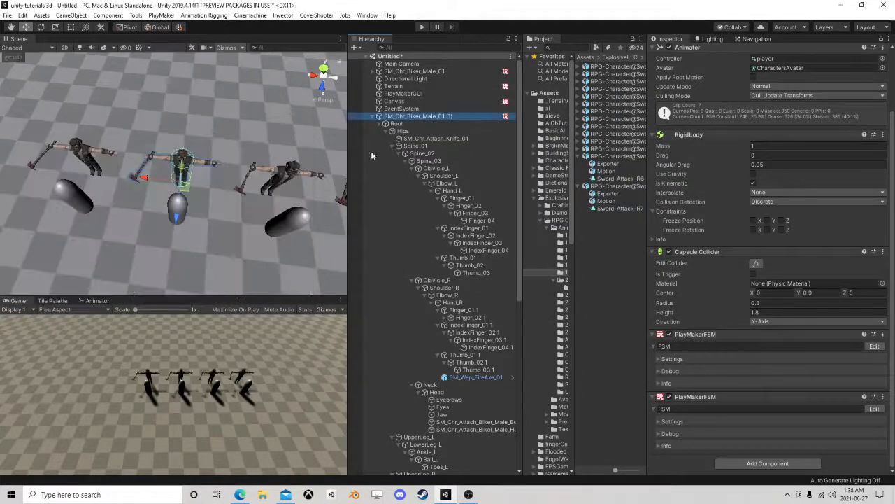
Add a Rigidbody to the second biker's Hand_R bone with Use Gravity off and Is Kinematic on
{"action": "left_click", "coordinate": [452, 302]}
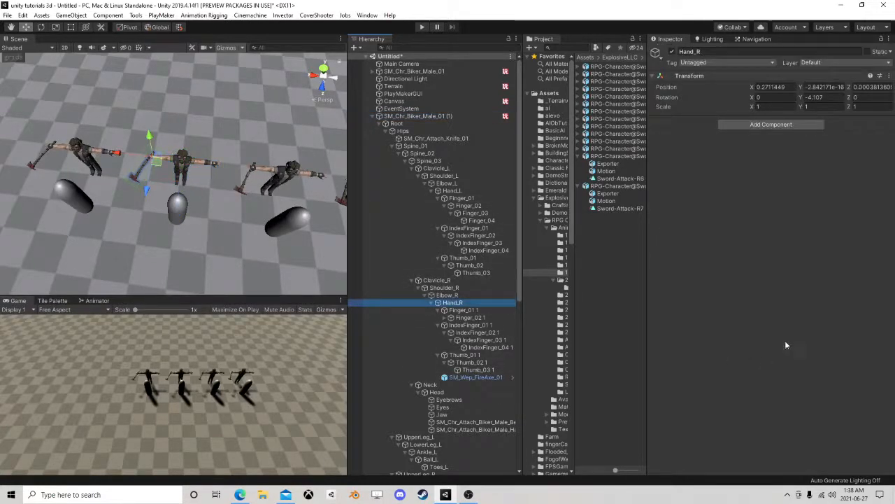
{"action": "left_click", "coordinate": [778, 127]}
{"action": "type", "text": "ri"}
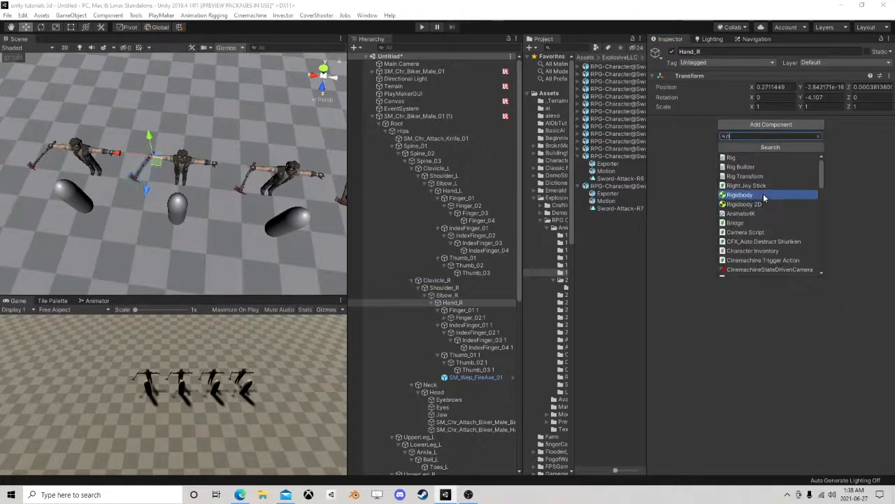
{"action": "left_click", "coordinate": [741, 194]}
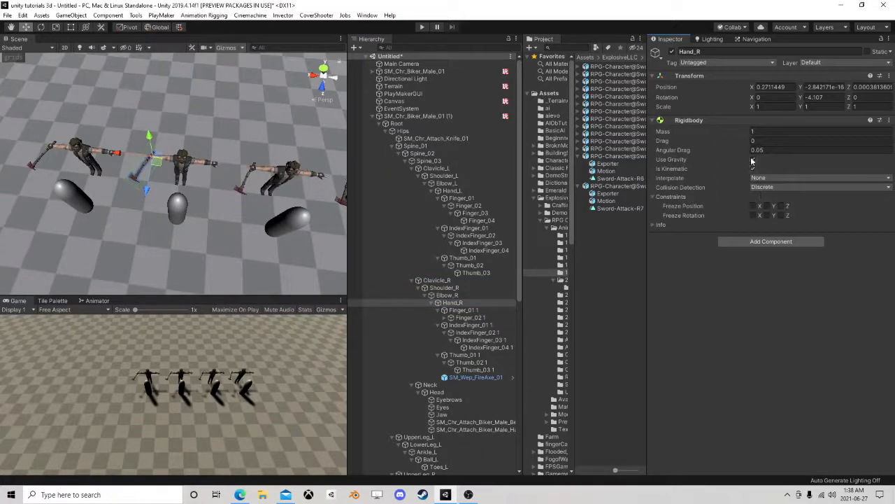
Add a PlayMakerFSM component to Hand_R and open its state machine for editing
{"action": "left_click", "coordinate": [770, 242]}
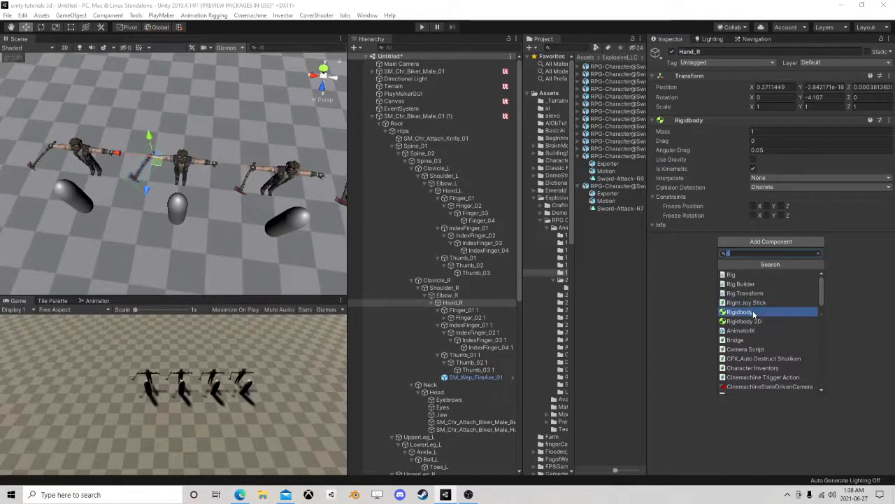
{"action": "type", "text": "fsm"}
{"action": "left_click", "coordinate": [749, 296]}
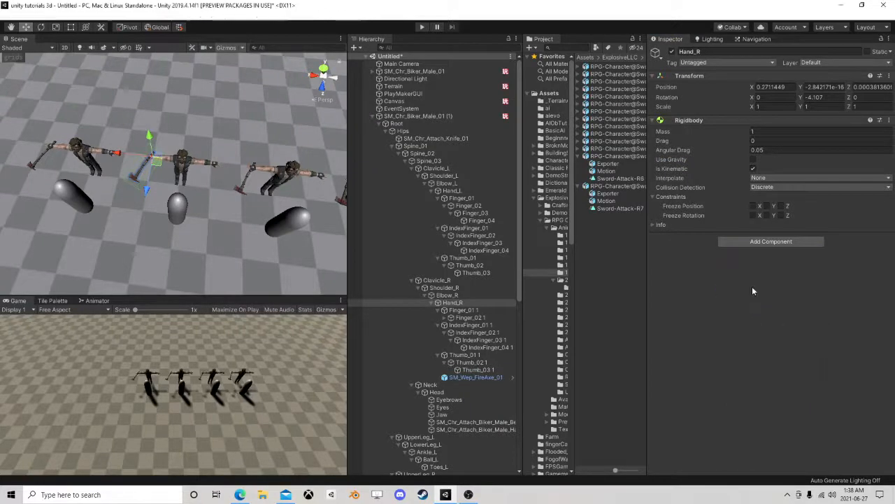
{"action": "left_click", "coordinate": [880, 250]}
Add a second state with a TRIGGER ENTER global transition to the Hand_R FSM and close the FSM window
{"action": "right_click", "coordinate": [189, 187]}
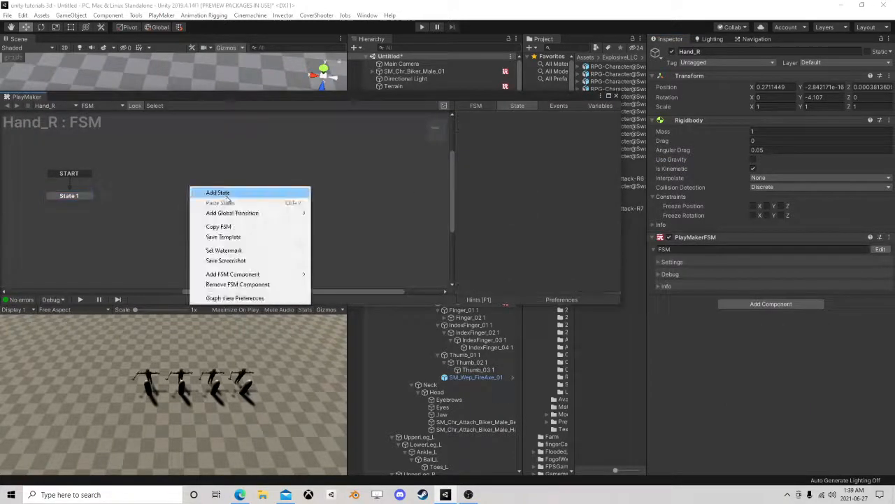
{"action": "left_click", "coordinate": [209, 193]}
{"action": "right_click", "coordinate": [222, 189]}
{"action": "mouse_move", "coordinate": [268, 206]}
{"action": "mouse_move", "coordinate": [363, 227]}
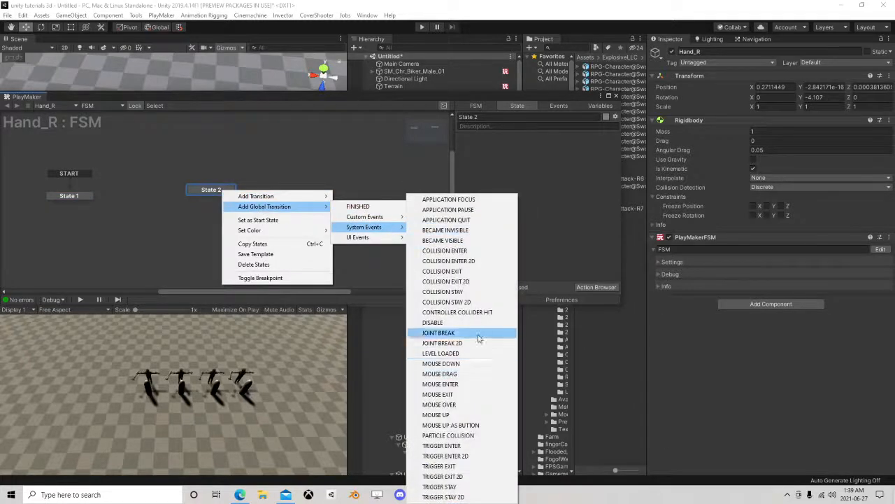
{"action": "left_click", "coordinate": [451, 445]}
{"action": "left_click", "coordinate": [616, 97]}
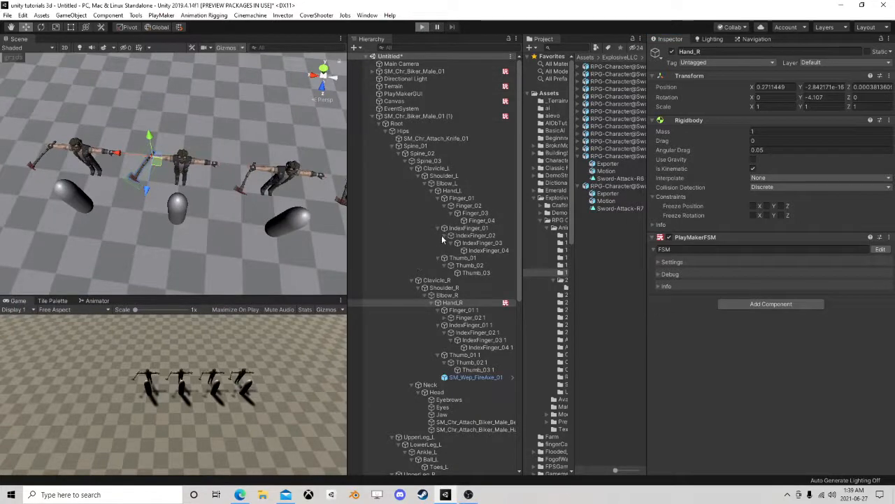
Start play mode and check in the Hand_R FSM whether the axe swing fires the trigger event
{"action": "key", "text": "ctrl+p"}
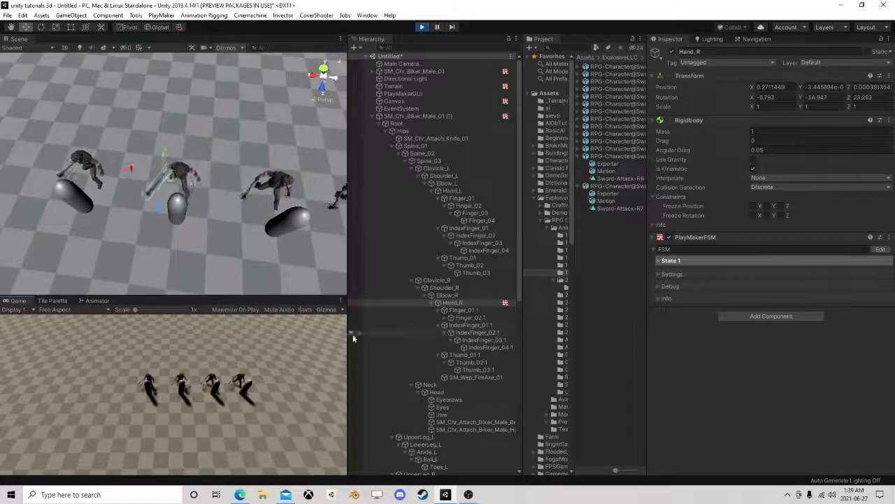
{"action": "left_click", "coordinate": [880, 249]}
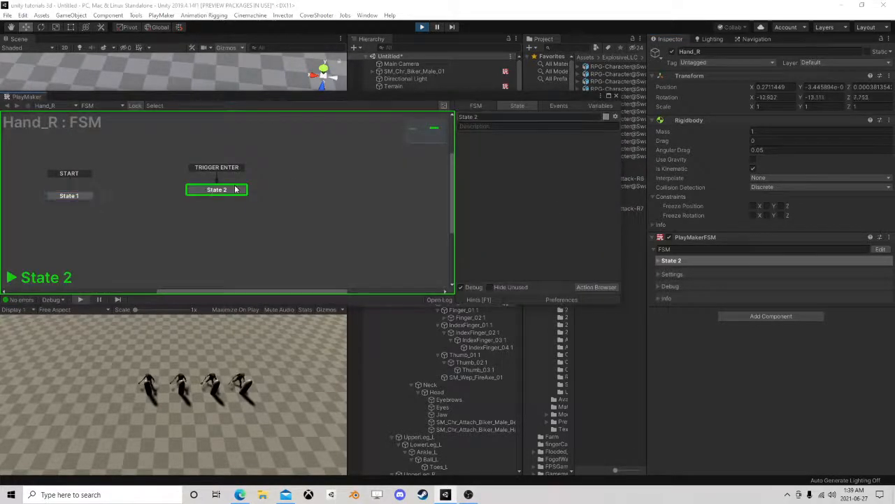
{"action": "left_click", "coordinate": [615, 97]}
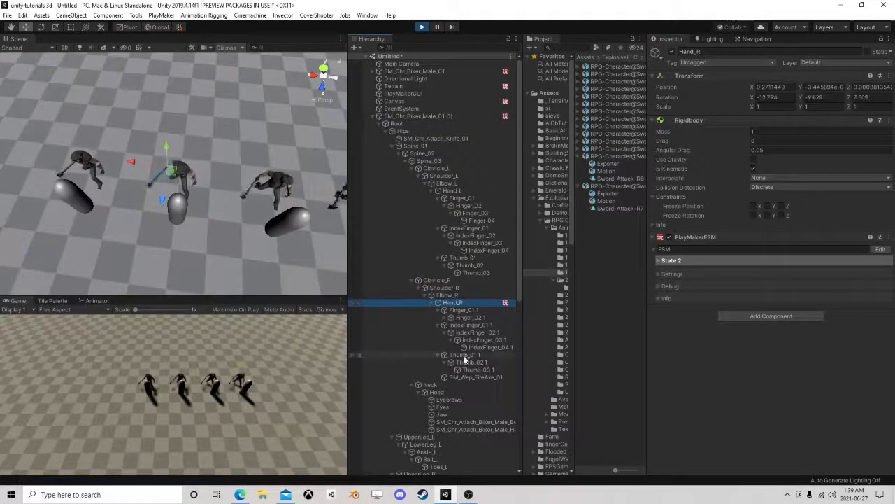
Open the first FSM on SM_Chr_Biker_Male_01 (1) and examine the actions in State 2 and State 1
{"action": "left_click", "coordinate": [477, 377]}
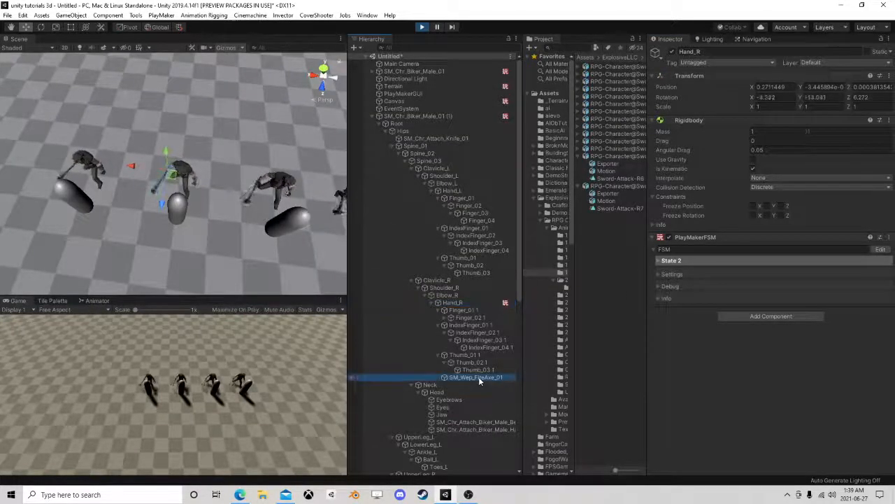
{"action": "left_click", "coordinate": [454, 303]}
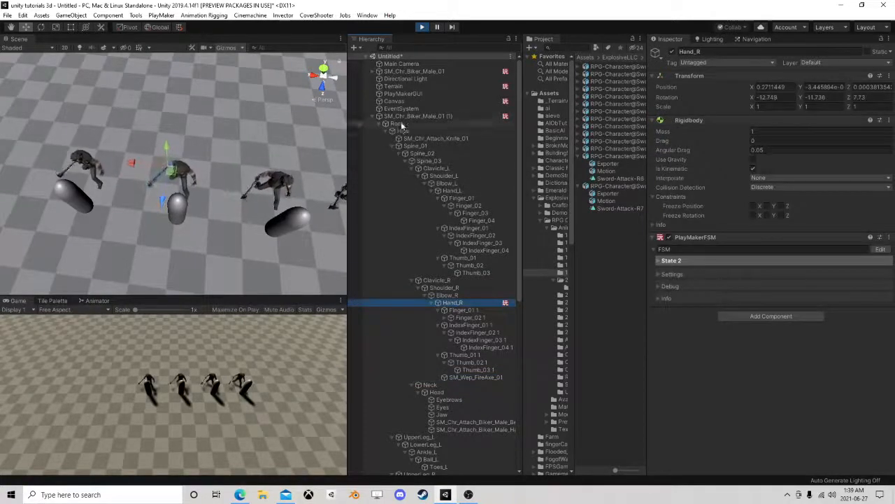
{"action": "left_click", "coordinate": [408, 116]}
{"action": "scroll", "coordinate": [770, 280], "scroll_direction": "down", "scroll_amount": 3}
{"action": "left_click", "coordinate": [874, 321]}
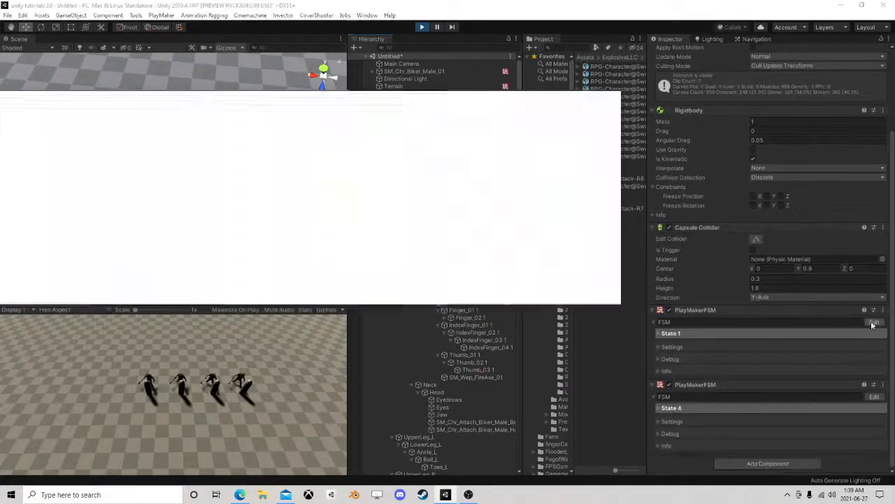
{"action": "left_click", "coordinate": [175, 200]}
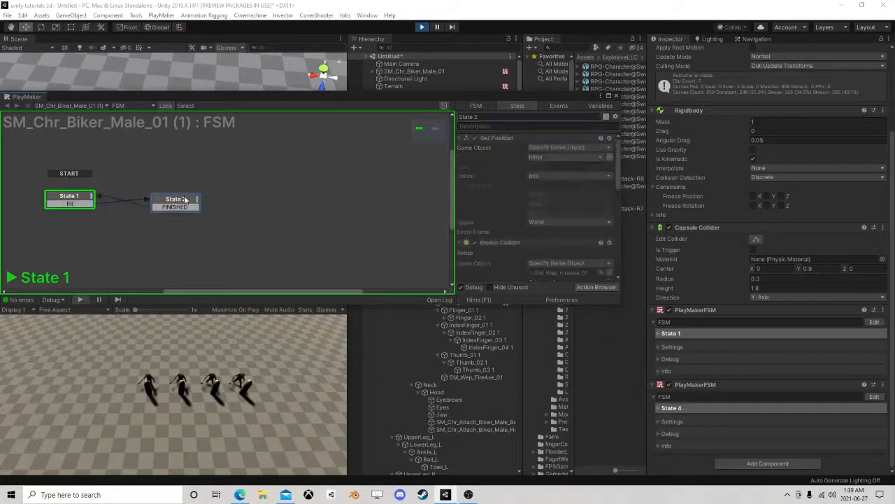
{"action": "scroll", "coordinate": [539, 266], "scroll_direction": "down", "scroll_amount": 5}
{"action": "scroll", "coordinate": [508, 264], "scroll_direction": "up", "scroll_amount": 5}
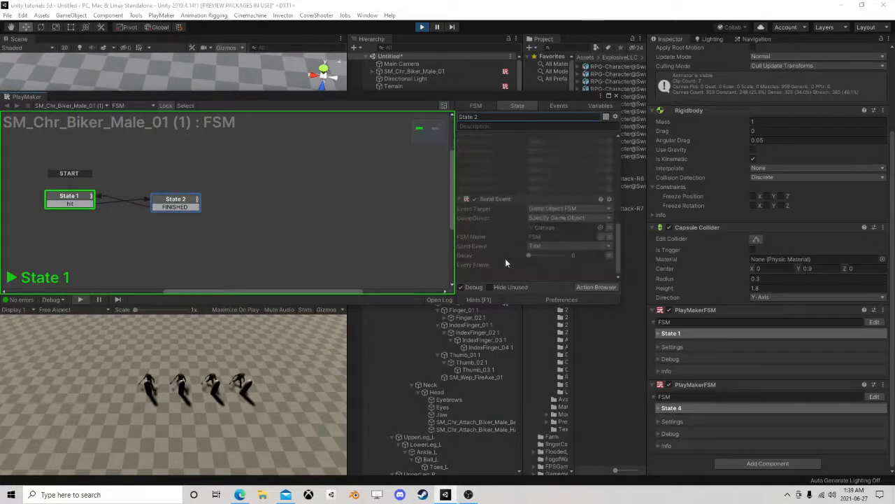
{"action": "left_click", "coordinate": [83, 200]}
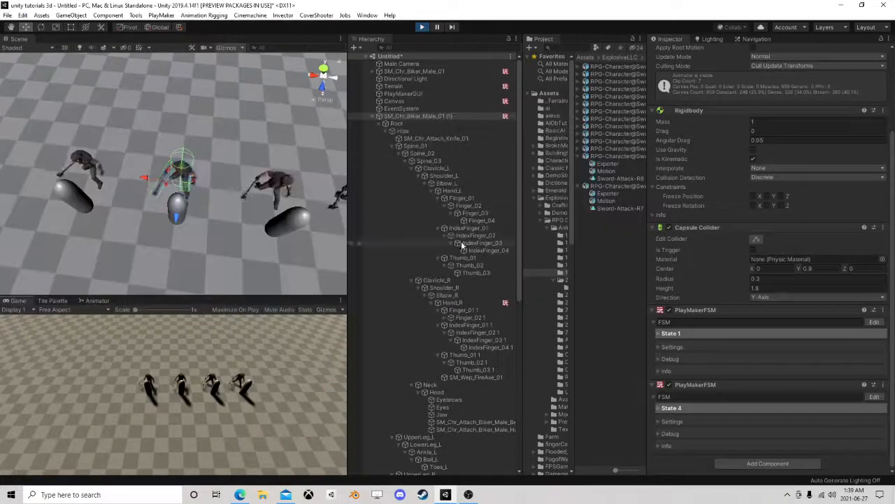
Reopen the second biker's Hand_R FSM to check its TRIGGER ENTER state, and close the FSM window
{"action": "left_click", "coordinate": [467, 304]}
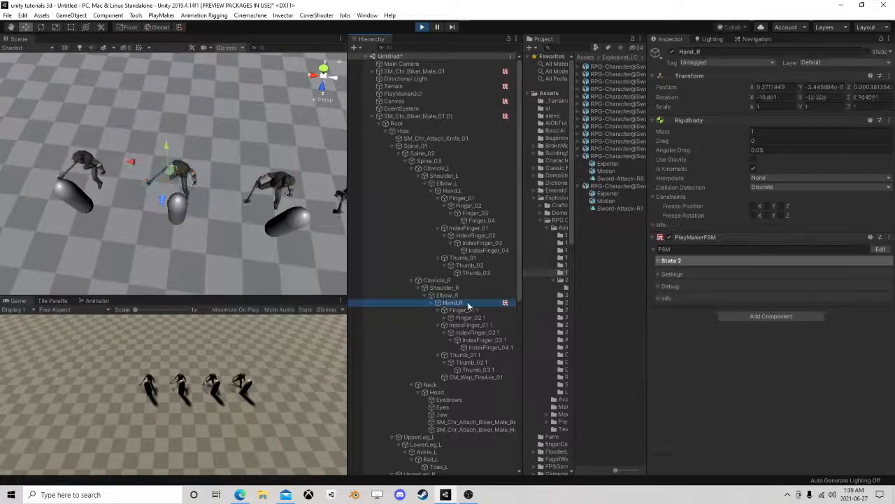
{"action": "left_click", "coordinate": [879, 249]}
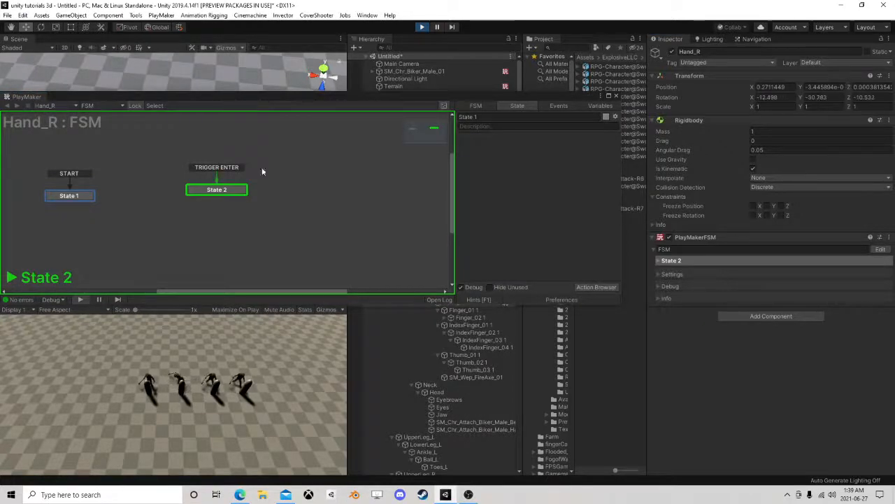
{"action": "left_click", "coordinate": [615, 96]}
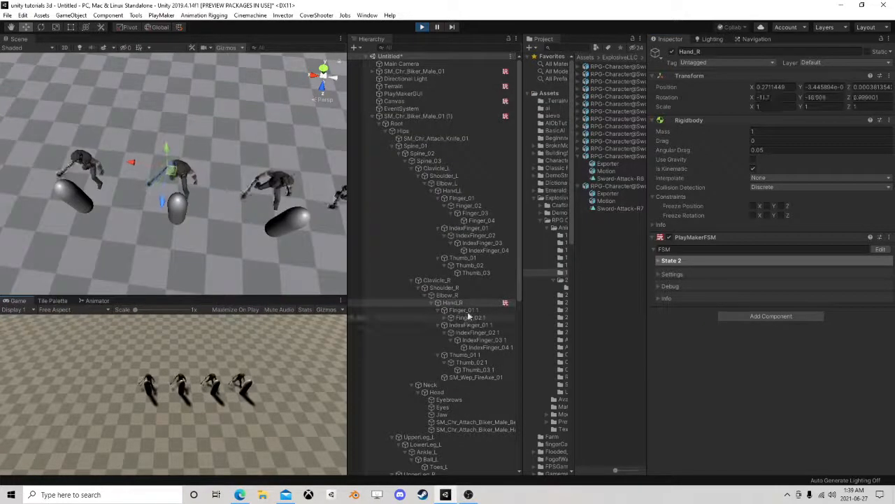
Inspect the Box Collider and trigger setting on the second biker's SM_Wep_FireAxe_01
{"action": "scroll", "coordinate": [456, 293], "scroll_direction": "down", "scroll_amount": 3}
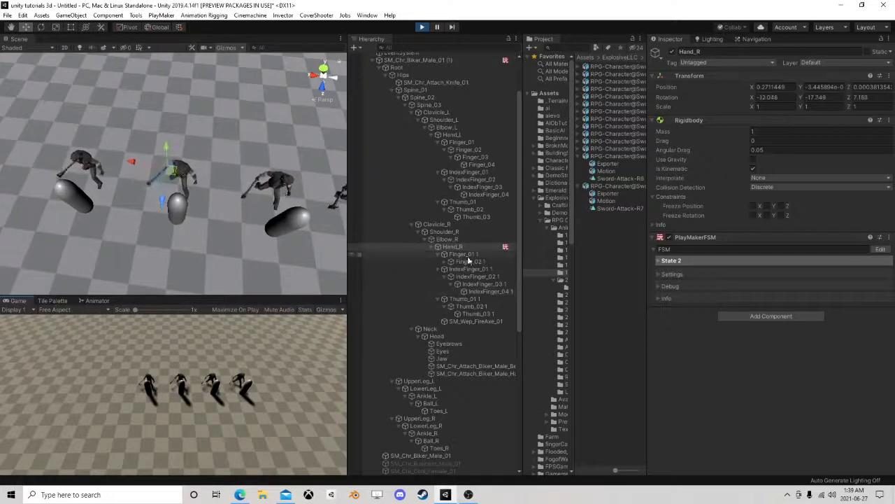
{"action": "left_click", "coordinate": [453, 247]}
{"action": "left_click", "coordinate": [463, 321]}
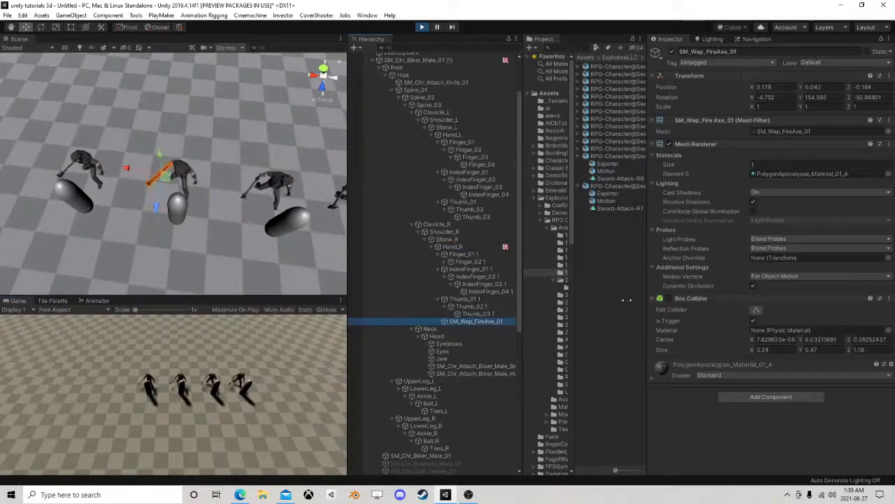
{"action": "scroll", "coordinate": [466, 310], "scroll_direction": "up", "scroll_amount": 2}
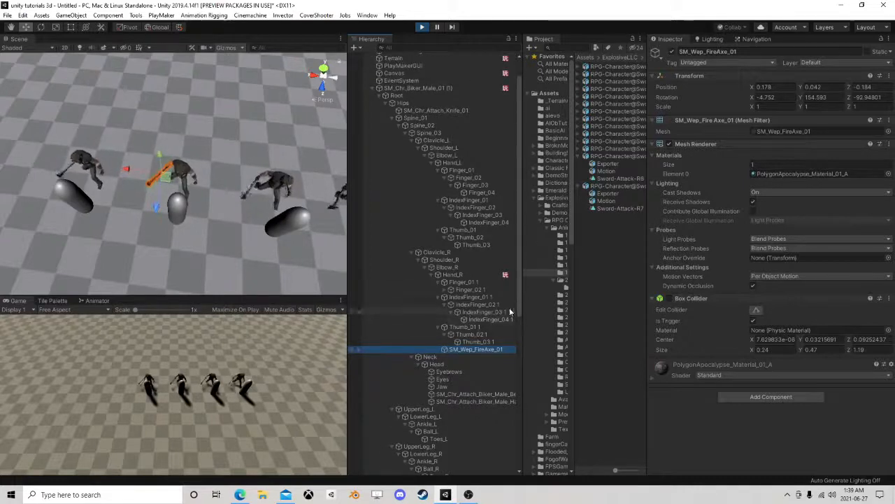
Look through the second biker's hand, finger, shoulder and spine bones up to Root for attached components
{"action": "left_click", "coordinate": [453, 275]}
{"action": "left_click", "coordinate": [472, 238]}
{"action": "left_click", "coordinate": [477, 206]}
{"action": "left_click", "coordinate": [453, 178]}
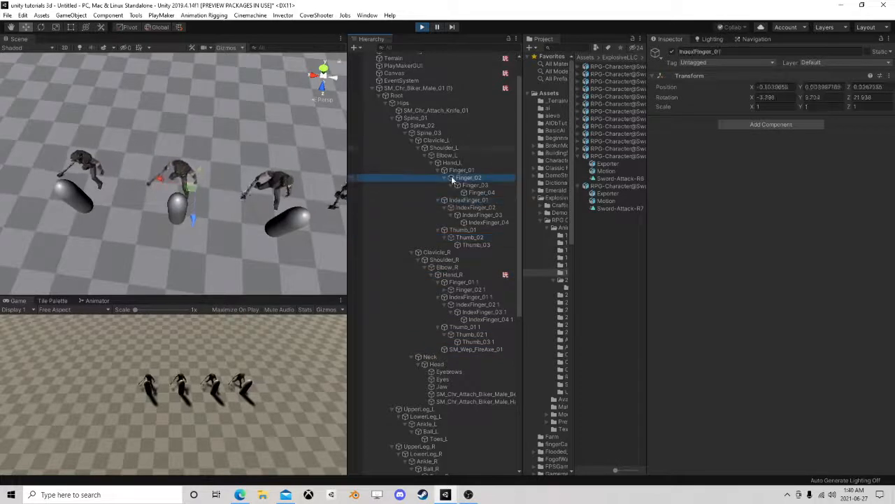
{"action": "left_click", "coordinate": [436, 148]}
{"action": "left_click", "coordinate": [422, 133]}
{"action": "left_click", "coordinate": [410, 119]}
{"action": "left_click", "coordinate": [397, 96]}
Review the components on SM_Chr_Biker_Male_01 (1), collapse its bone hierarchy and exit play mode
{"action": "left_click", "coordinate": [413, 88]}
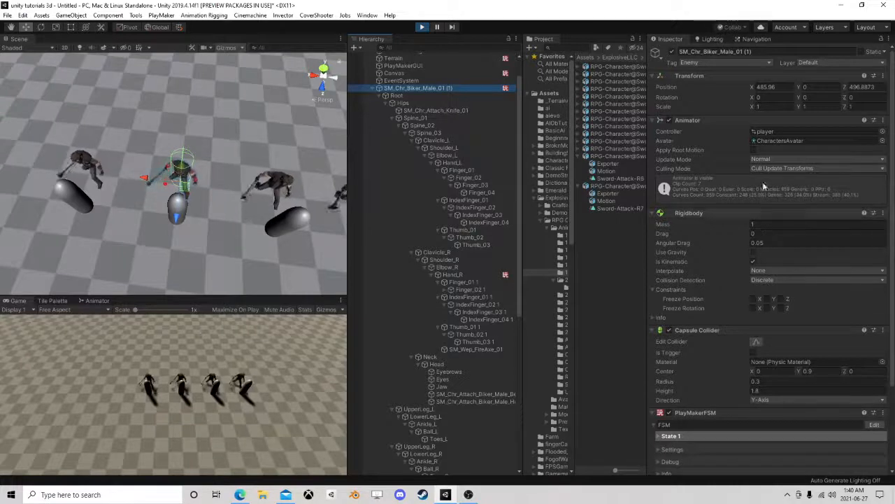
{"action": "scroll", "coordinate": [756, 279], "scroll_direction": "down", "scroll_amount": 3}
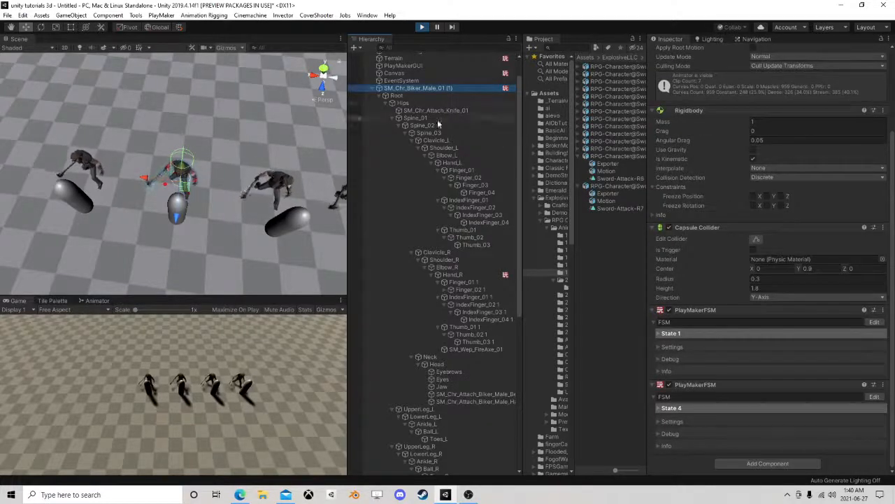
{"action": "scroll", "coordinate": [445, 108], "scroll_direction": "up", "scroll_amount": 2}
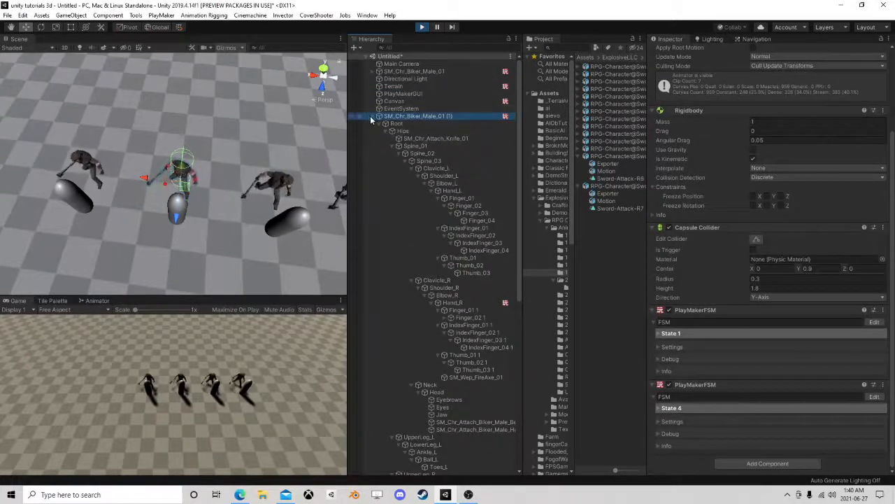
{"action": "left_click", "coordinate": [377, 117]}
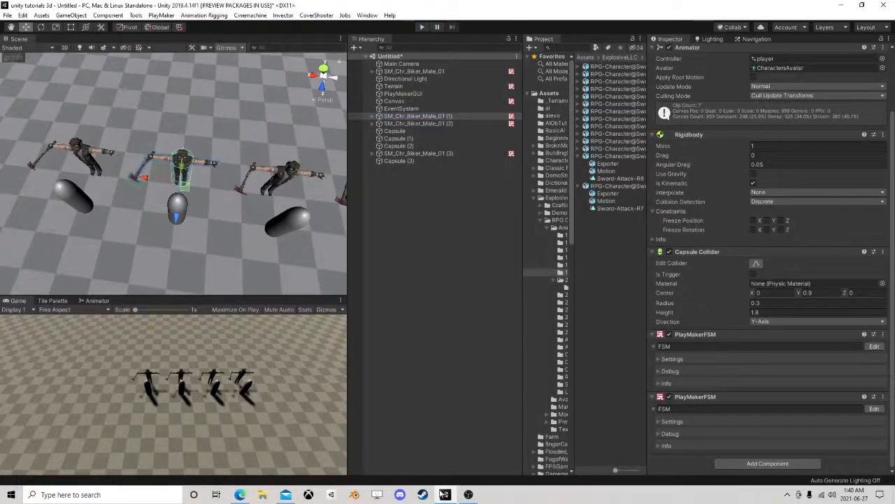
{"action": "mouse_move", "coordinate": [239, 496]}
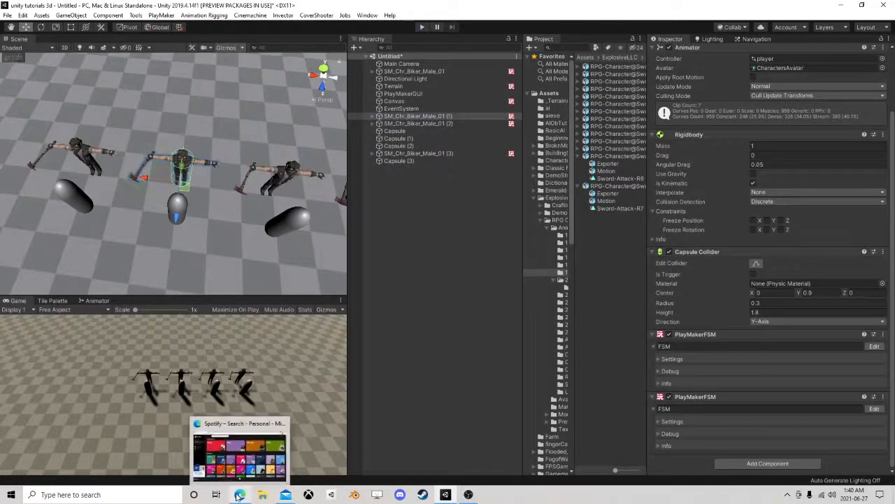
{"action": "left_click", "coordinate": [445, 495]}
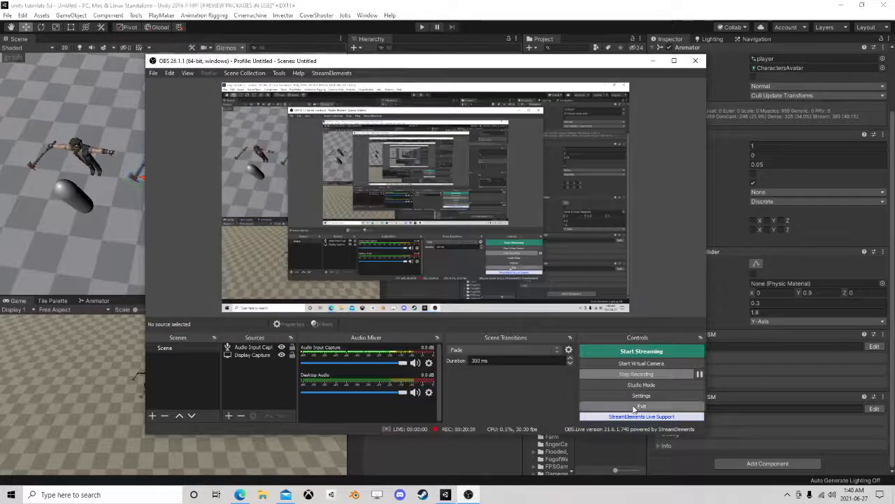